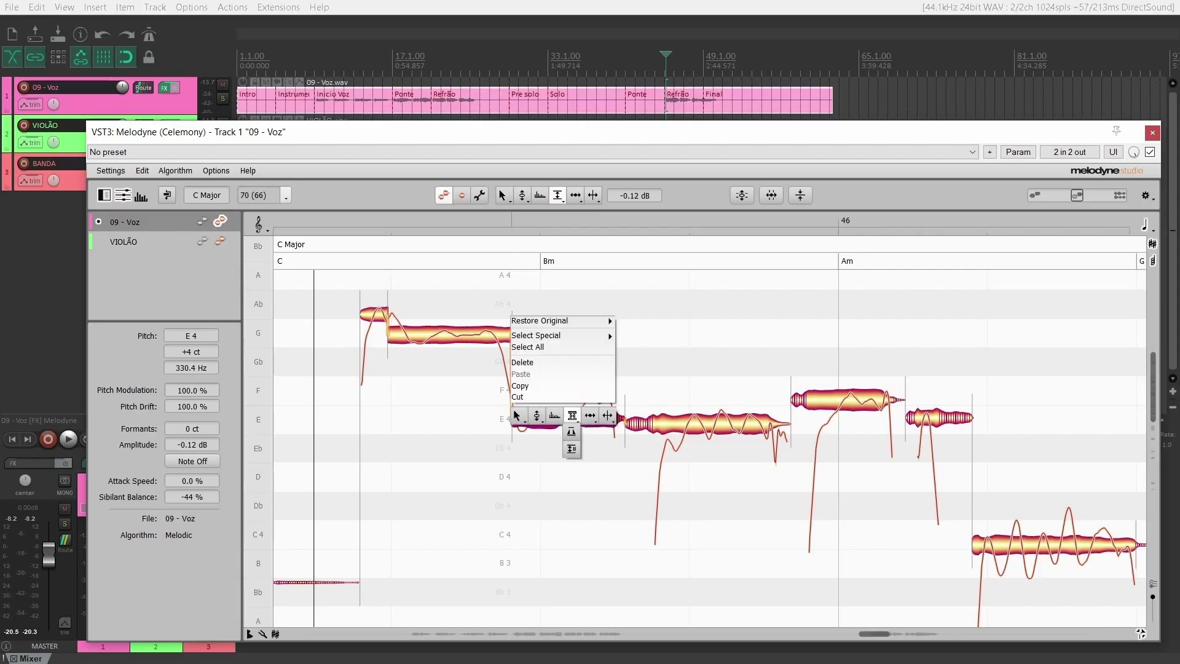
pyautogui.doubleClick(568, 415)
pyautogui.rightClick(597, 362)
pyautogui.click(509, 362)
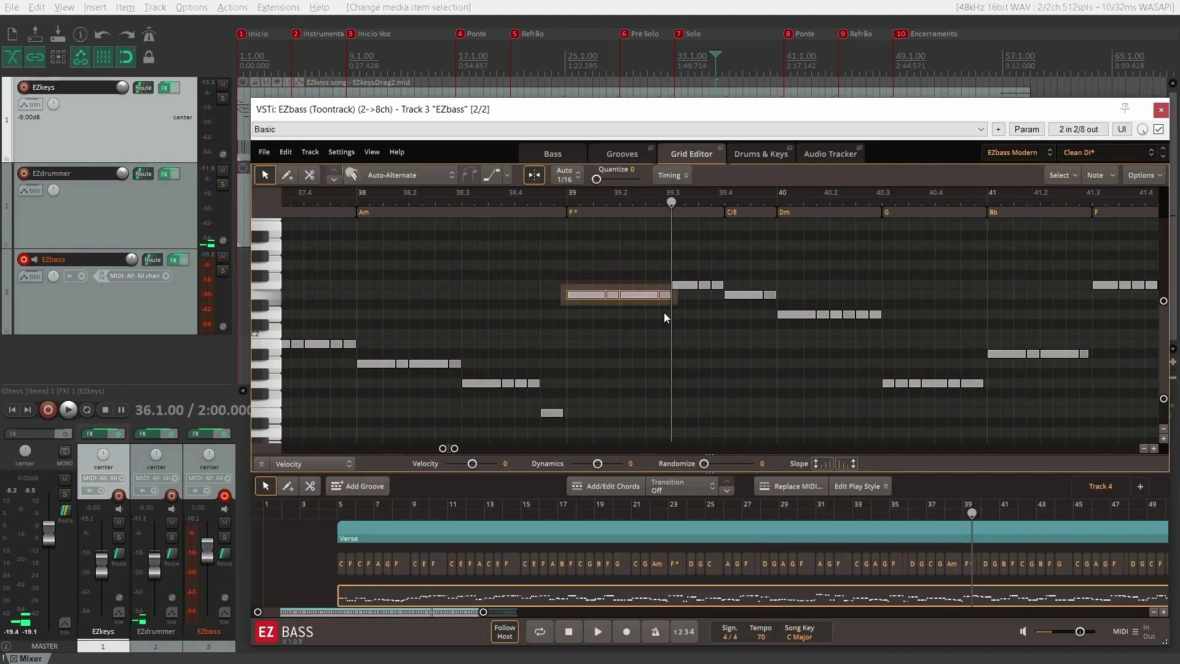
# Transpose the selected bass notes at bar 39 downward in the EZbass grid editor
pyautogui.press('Down')
pyautogui.press('Down')
pyautogui.press('Down')
pyautogui.press('Down')
pyautogui.press('Down')
pyautogui.press('Down')
pyautogui.press('Down')
pyautogui.press('Down')
pyautogui.press('Down')
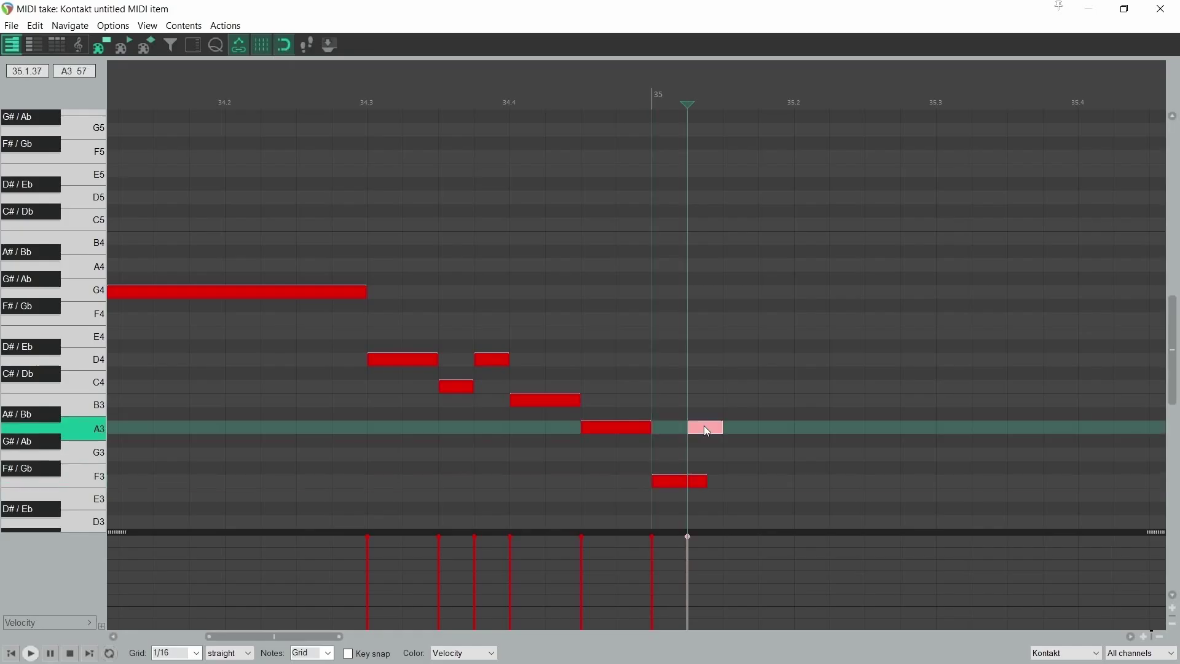
pyautogui.click(742, 316)
pyautogui.moveTo(791, 316); pyautogui.dragTo(949, 324)
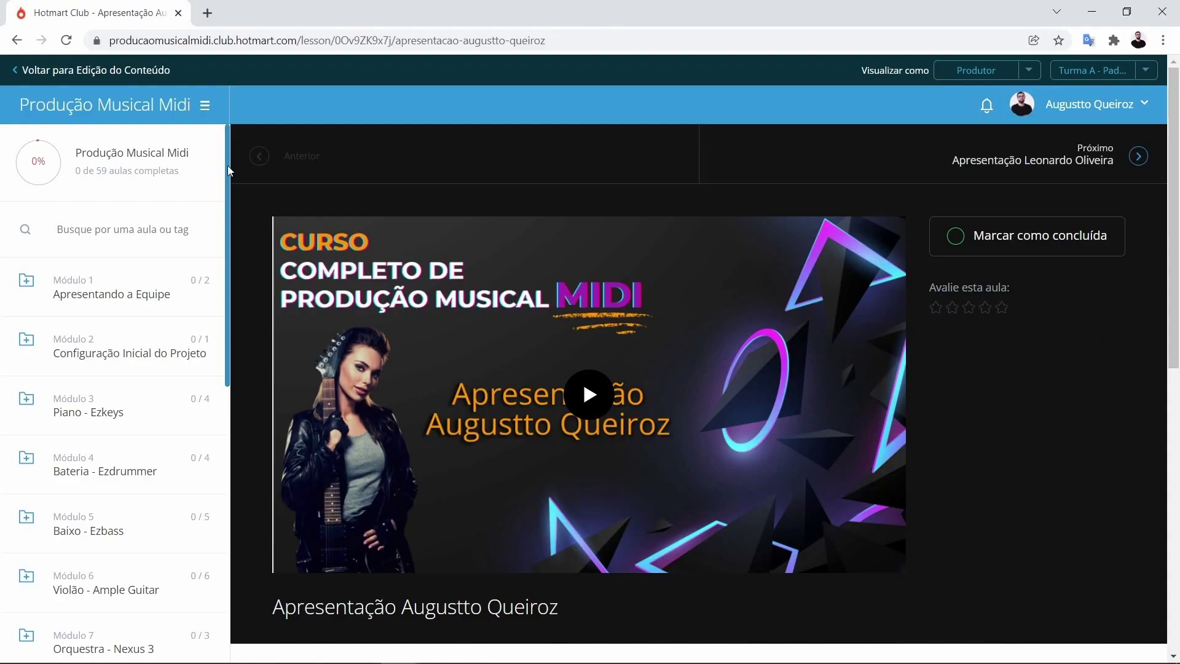
pyautogui.moveTo(229, 171); pyautogui.dragTo(219, 451)
pyautogui.click(148, 364)
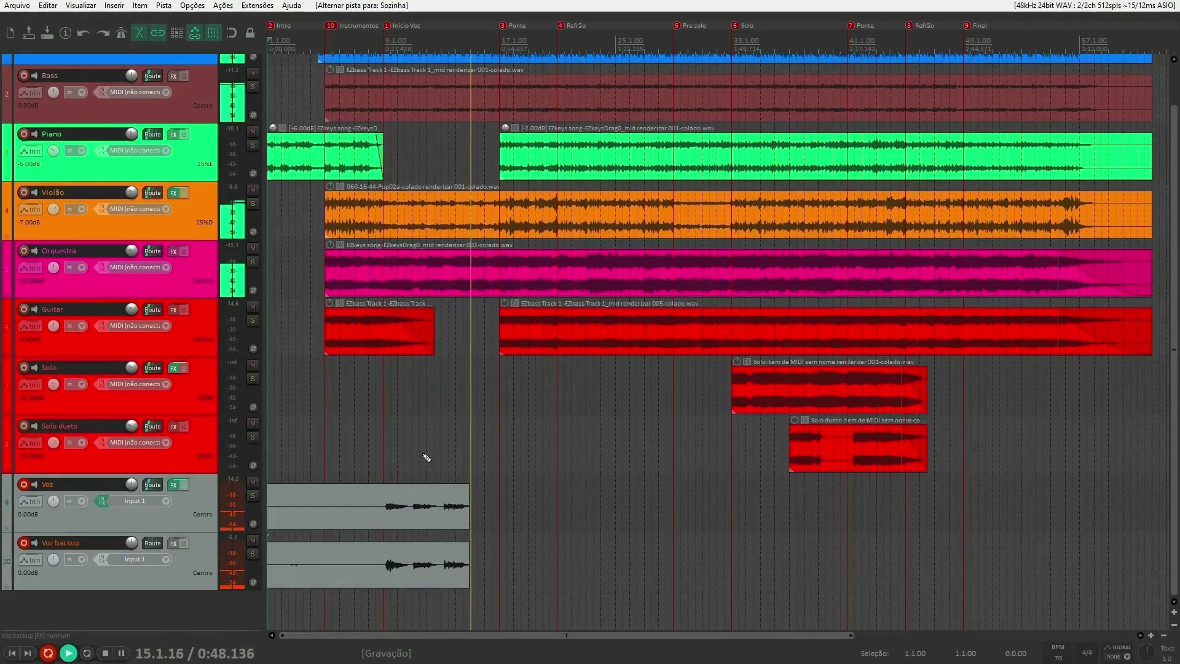
pyautogui.hotkey('ctrl', 'm')
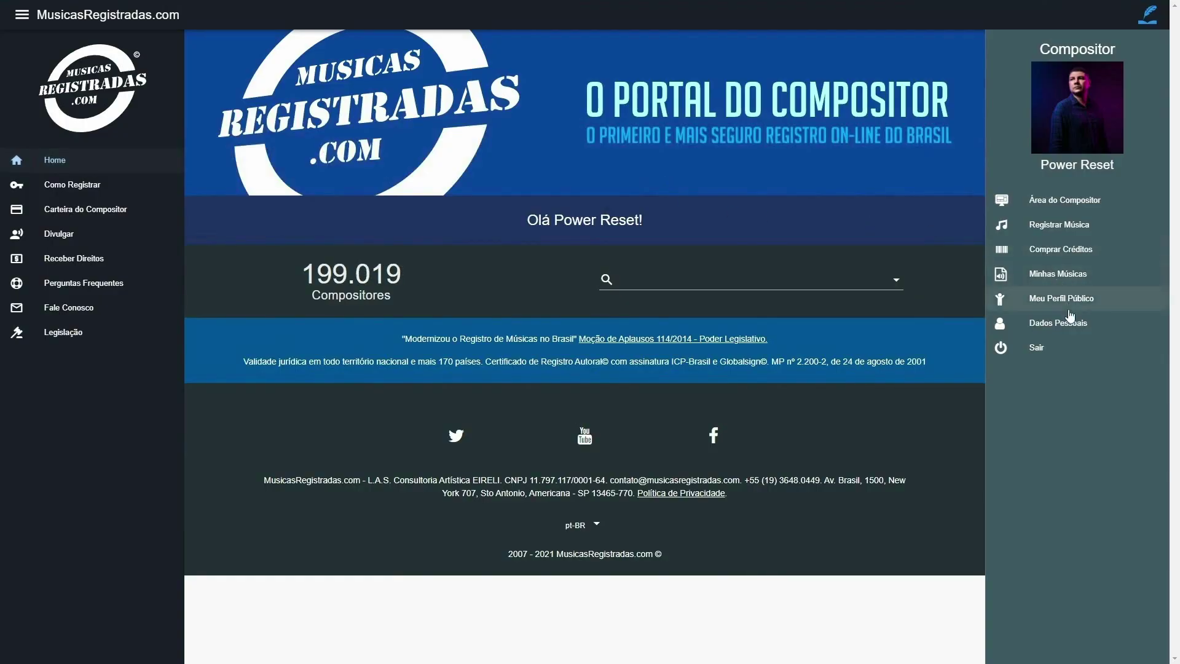
pyautogui.click(1059, 231)
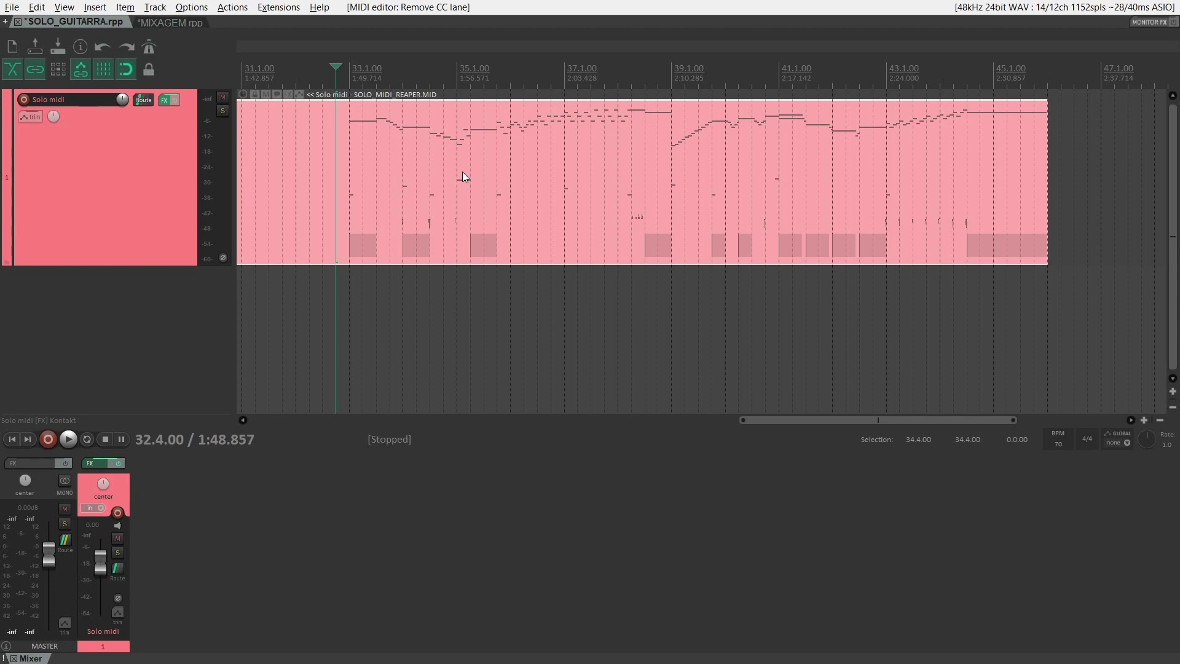
# Check the guitar solo tracks in the MIXAGEM.rpp project and play back the MIDI solo in SOLO_GUITARRA.rpp
pyautogui.click(171, 22)
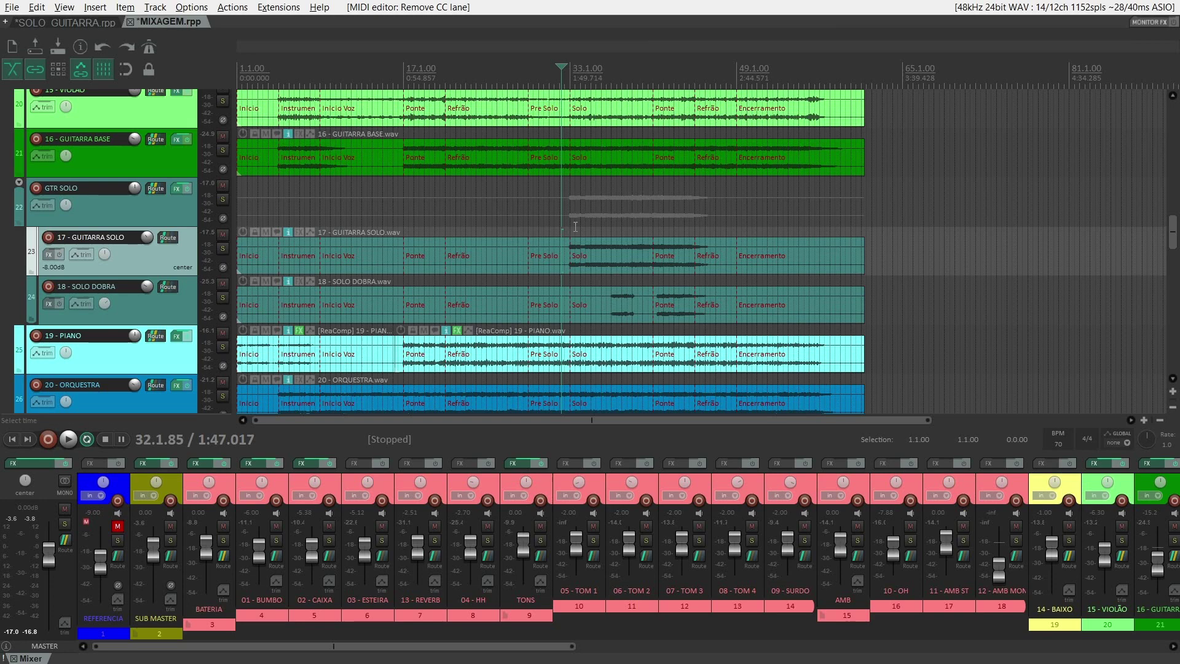
pyautogui.click(93, 20)
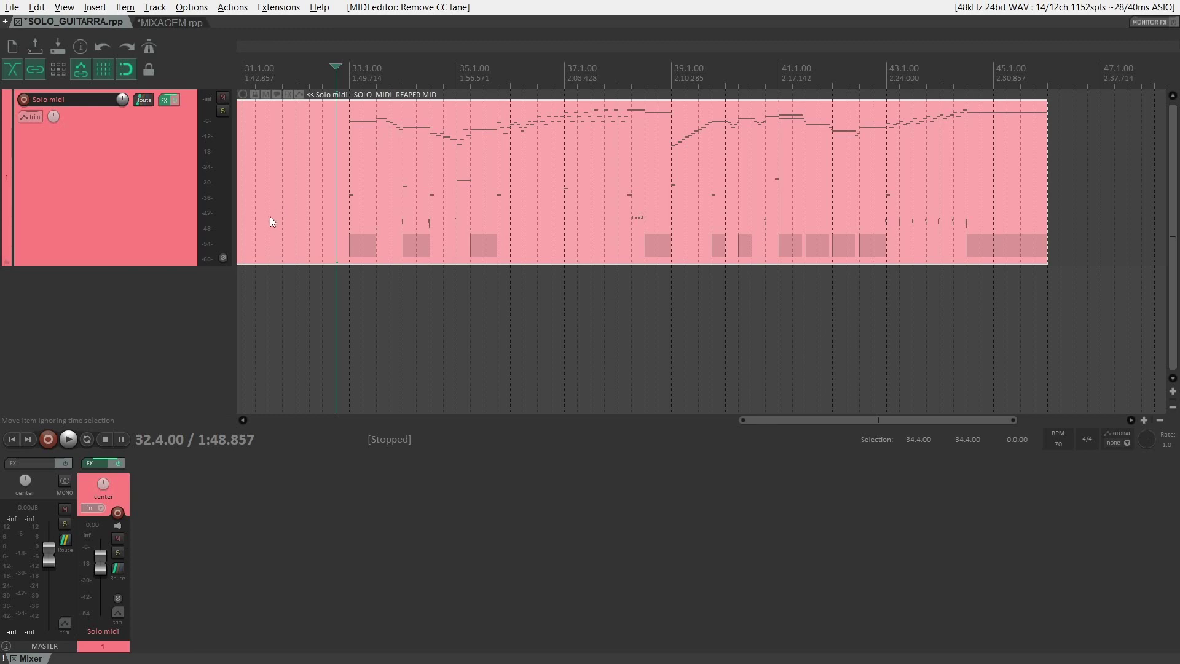
pyautogui.press('space')
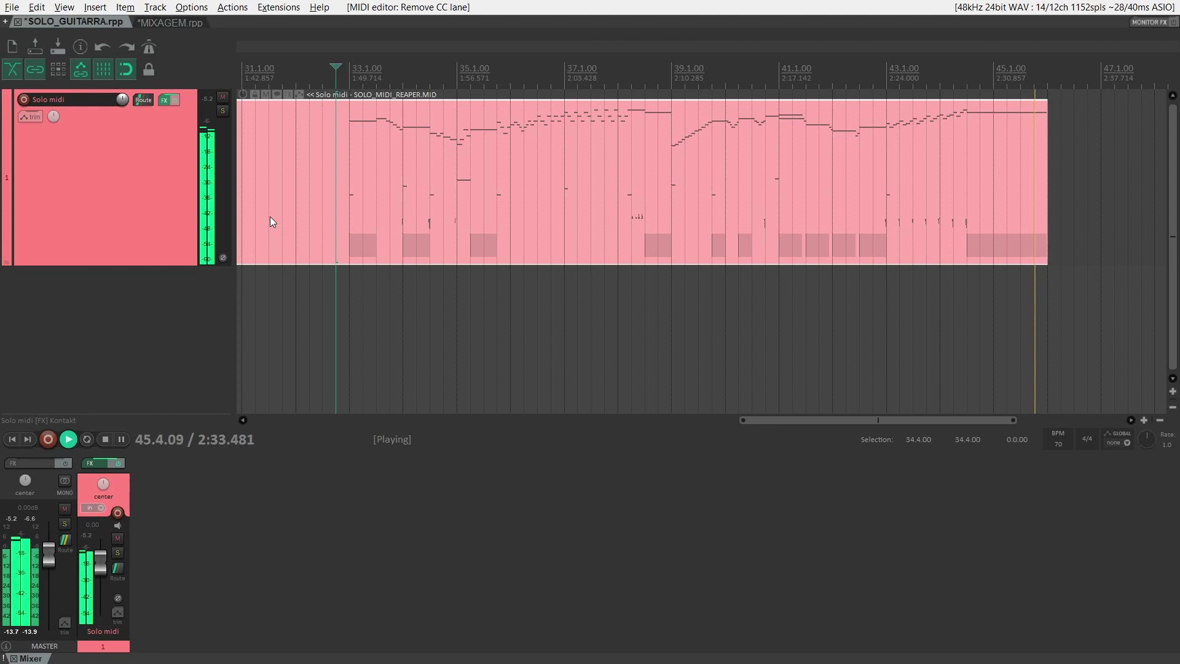
pyautogui.press('space')
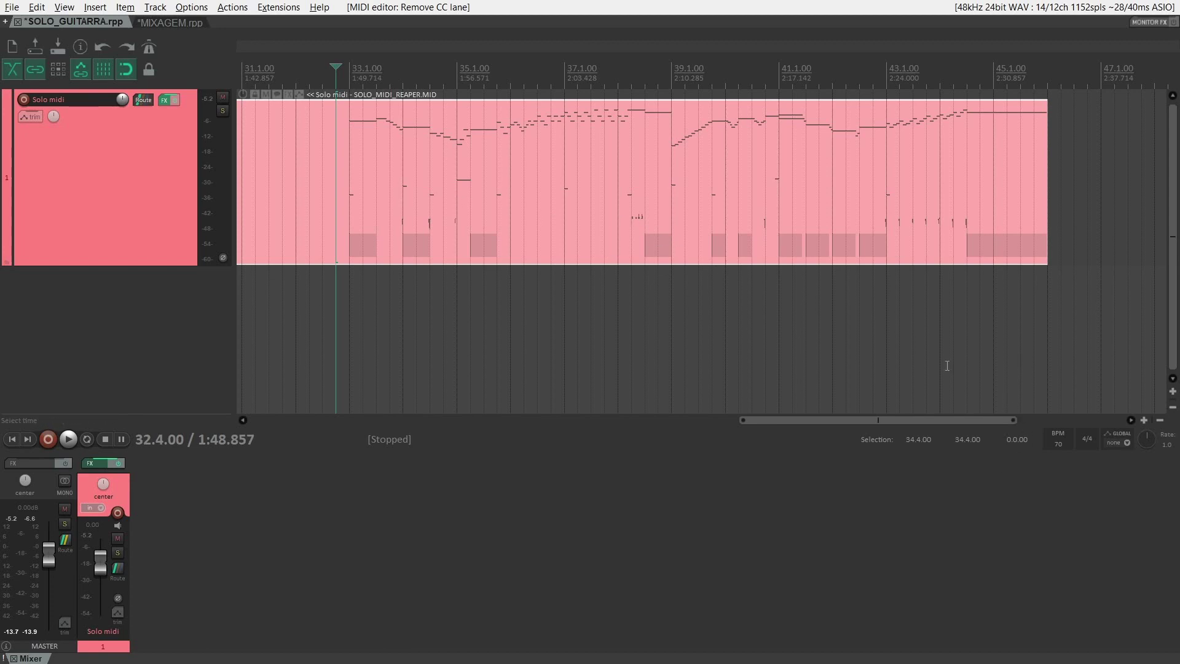
# Open the Kontakt instrument of the Solo midi track and choose the Hydra Metal Lead 1 Lite preset
pyautogui.click(1060, 445)
pyautogui.rightClick(167, 98)
pyautogui.click(183, 110)
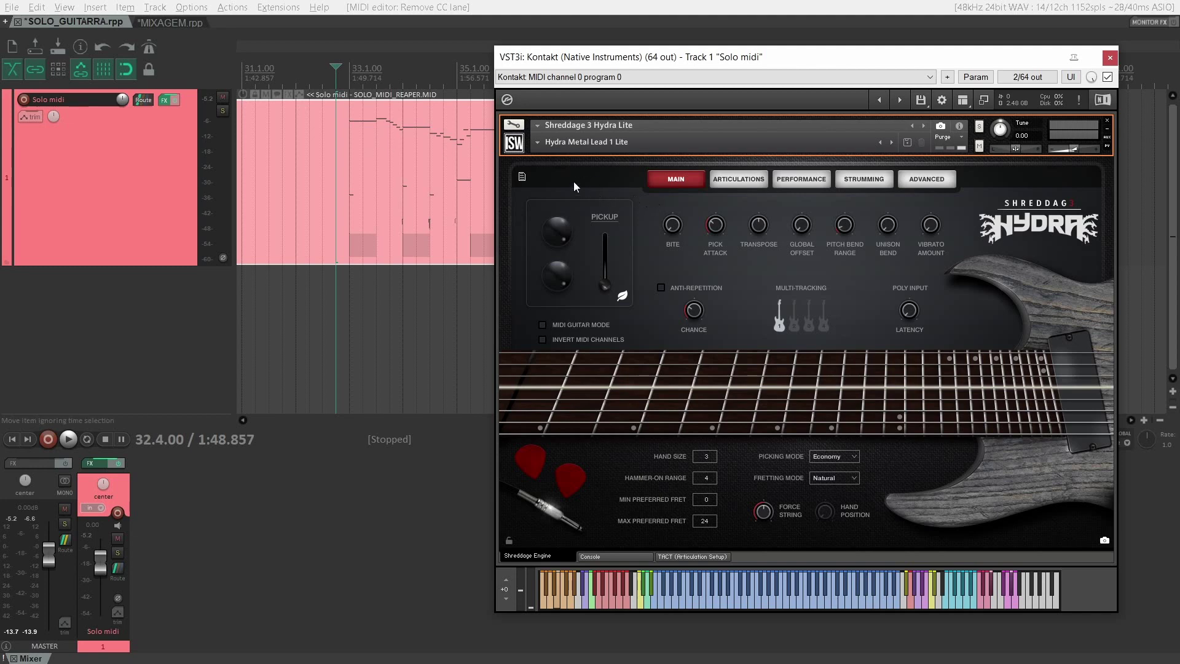
pyautogui.click(539, 145)
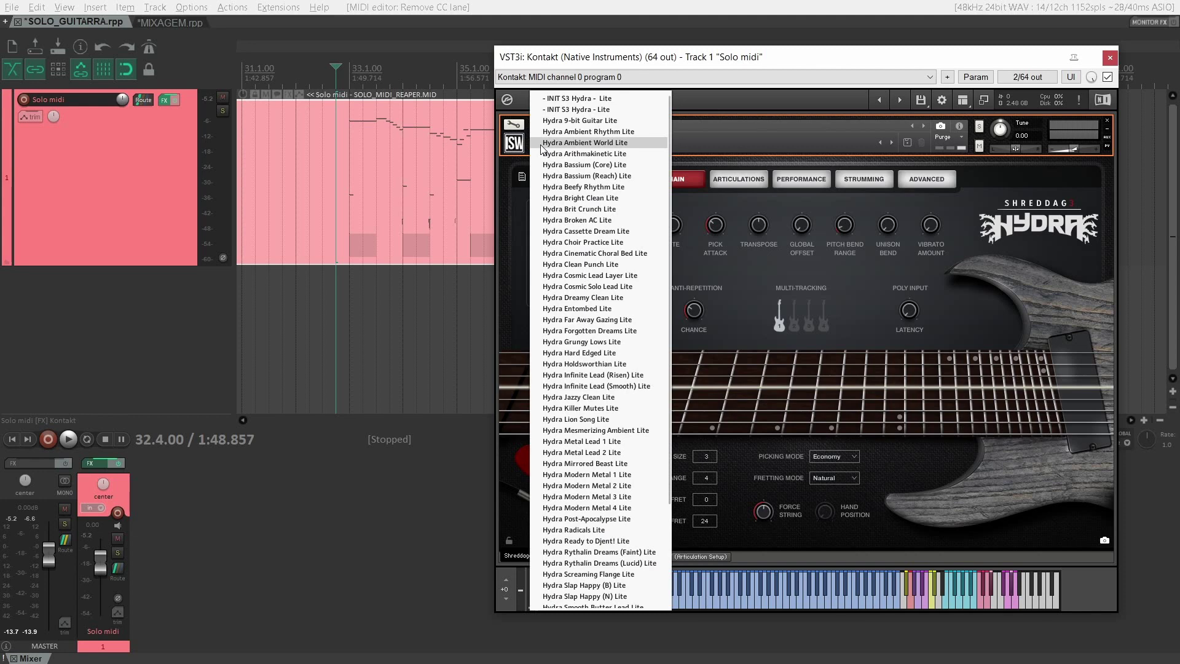
pyautogui.click(597, 442)
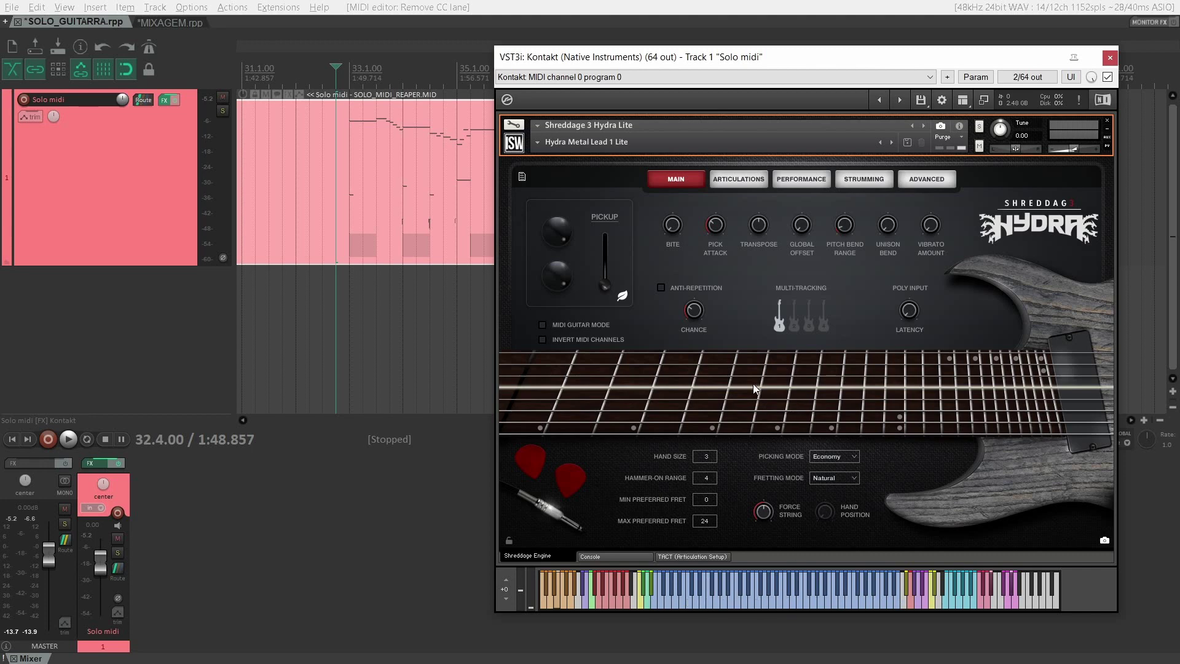
# Audition notes on Kontakt's virtual keyboard and look through all three TACT articulation setup pages
pyautogui.click(736, 597)
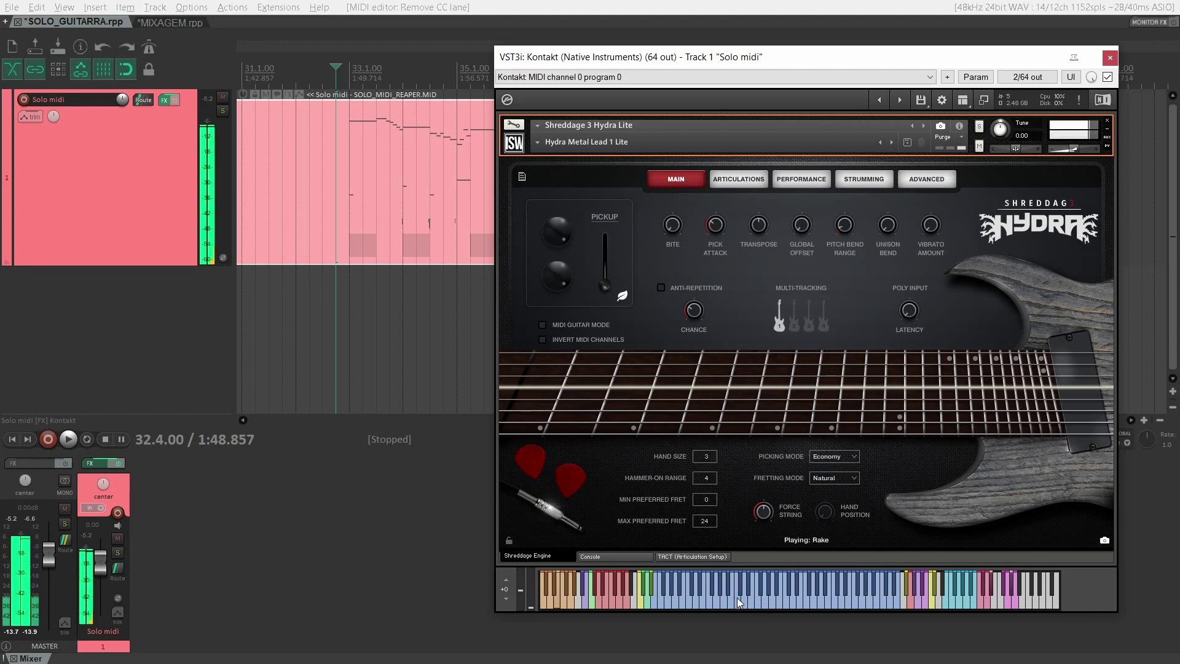
pyautogui.click(842, 598)
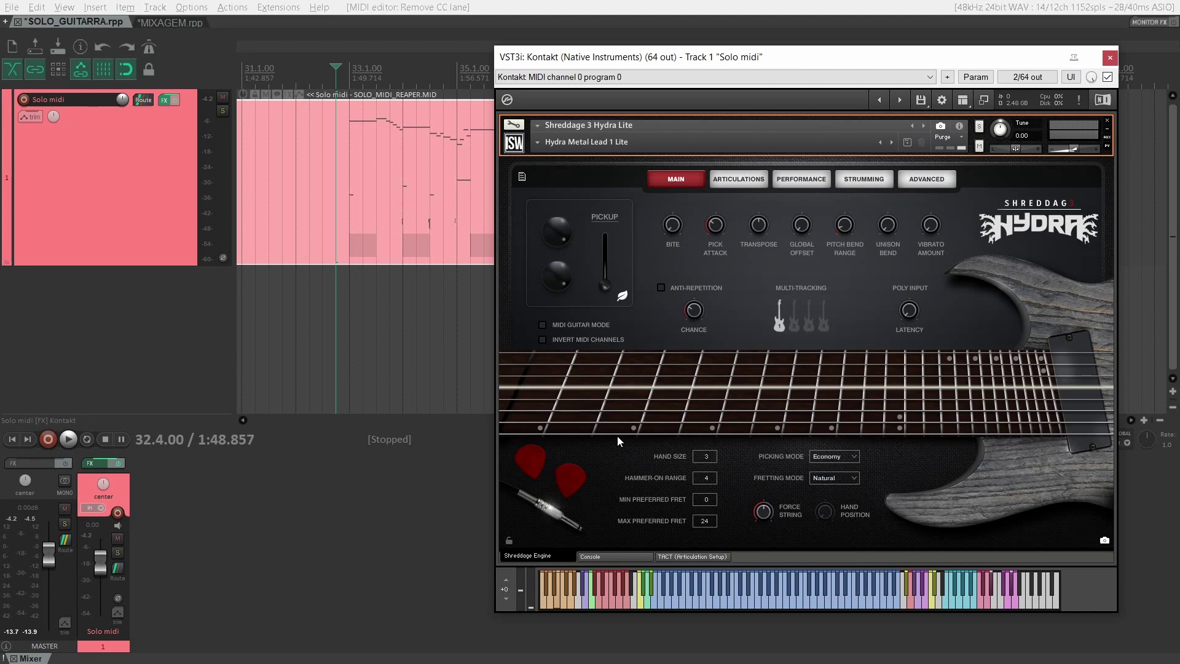
pyautogui.click(691, 557)
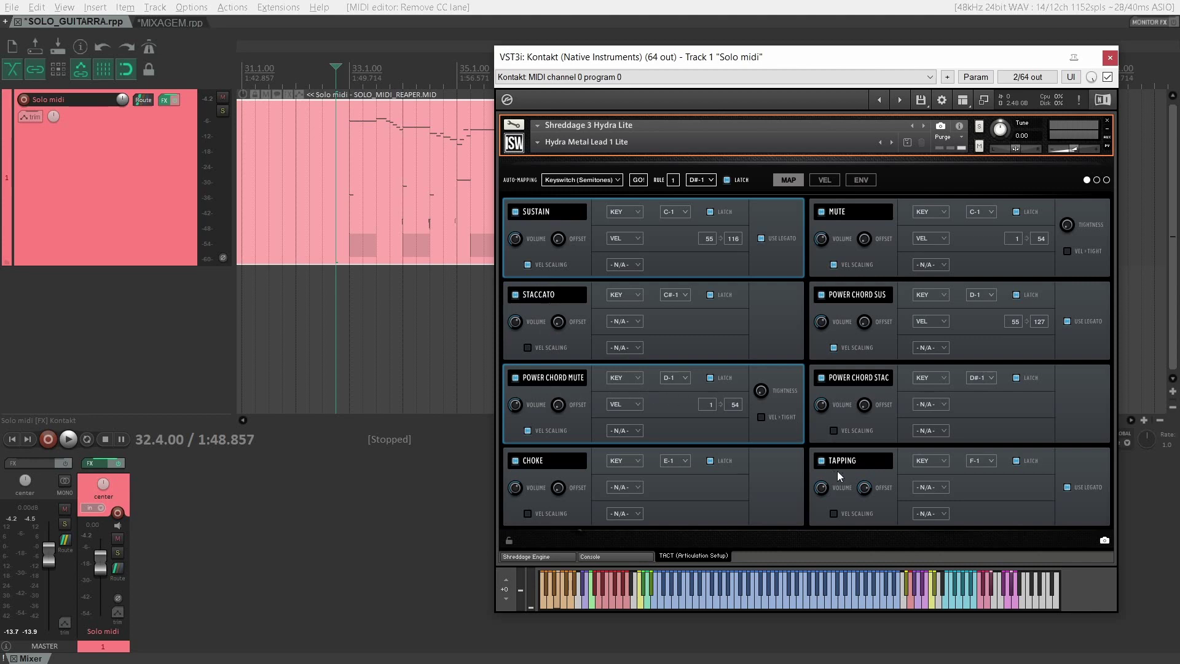
pyautogui.click(1097, 180)
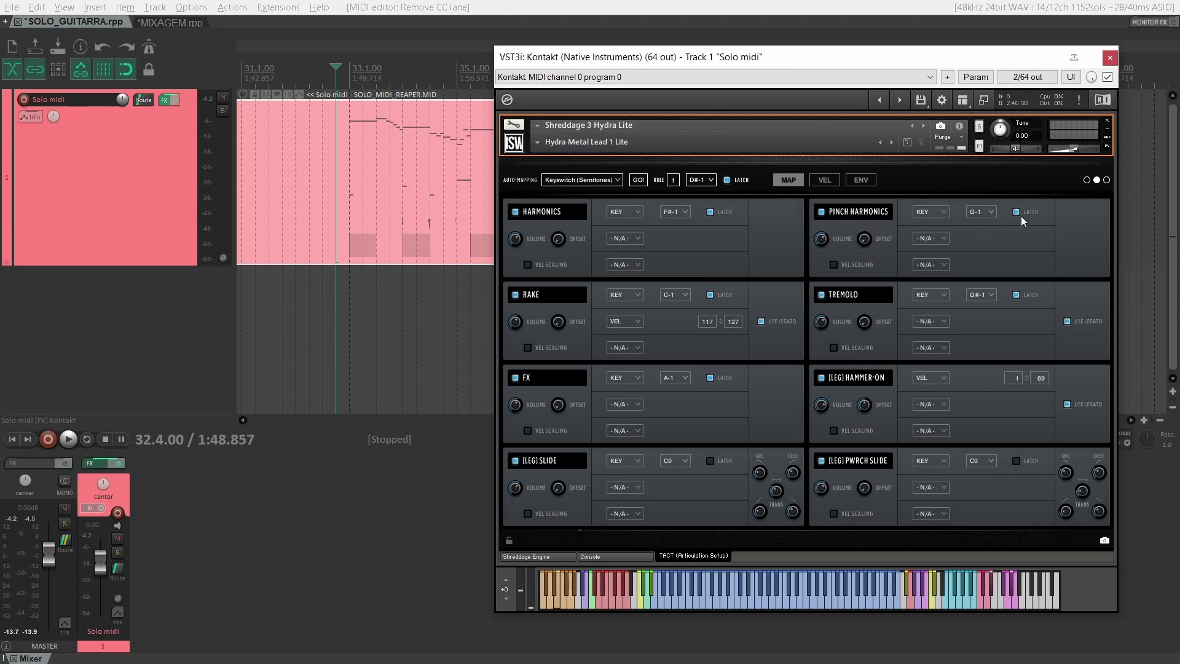
pyautogui.click(1107, 180)
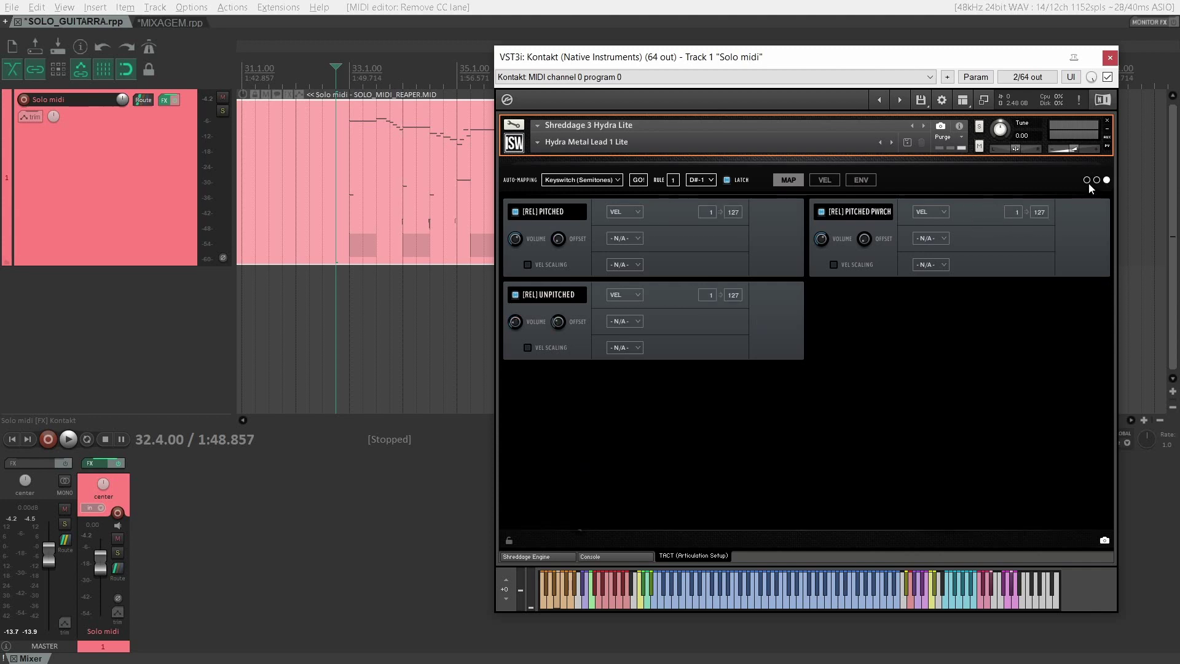
pyautogui.click(1087, 180)
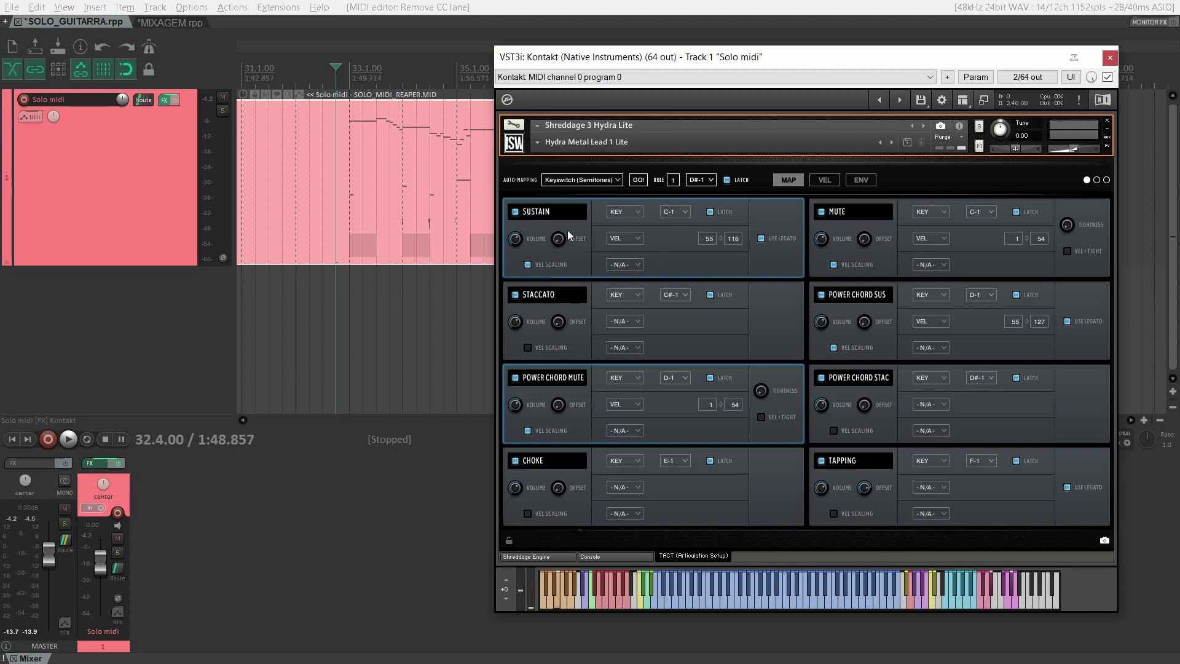
# Open the solo item in the MIDI editor and examine the named articulation keys in the lowest octaves
pyautogui.doubleClick(321, 194)
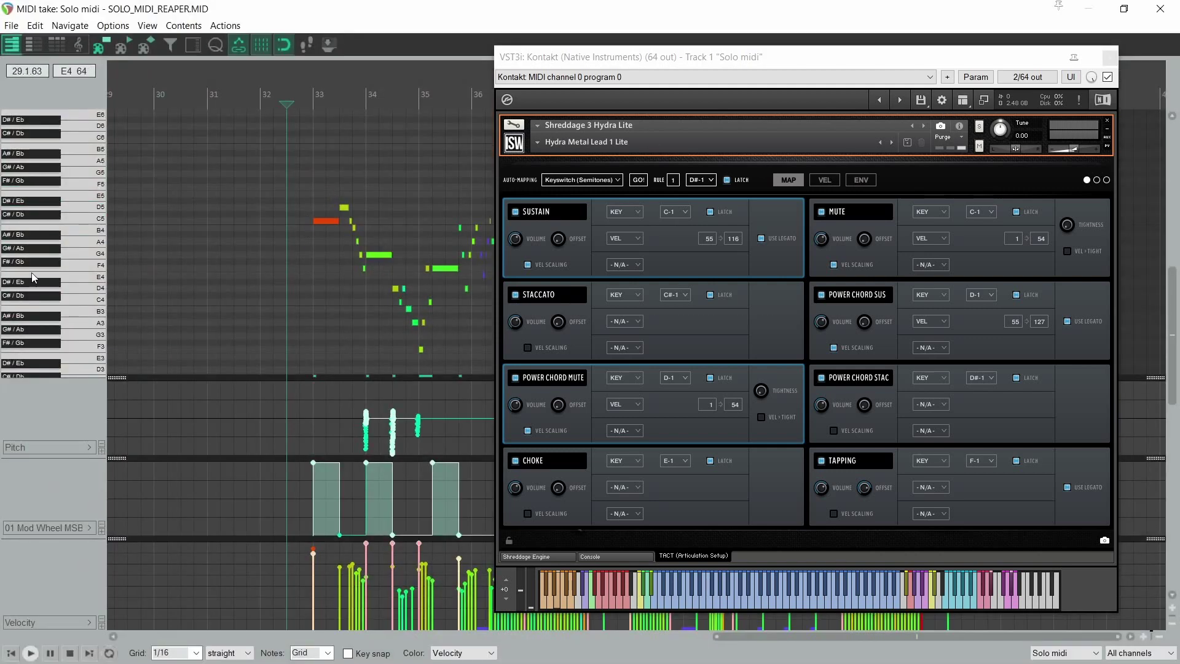
pyautogui.scroll(-10, 48, 258)
pyautogui.scroll(-1, 54, 266)
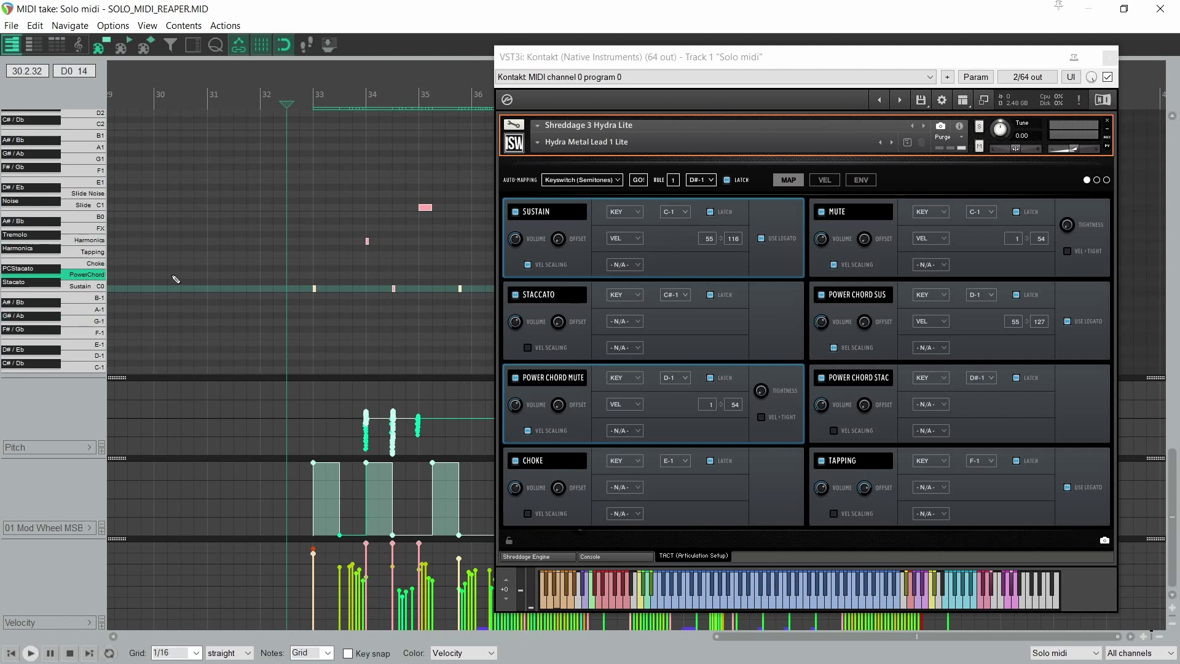
pyautogui.scroll(4, 86, 289)
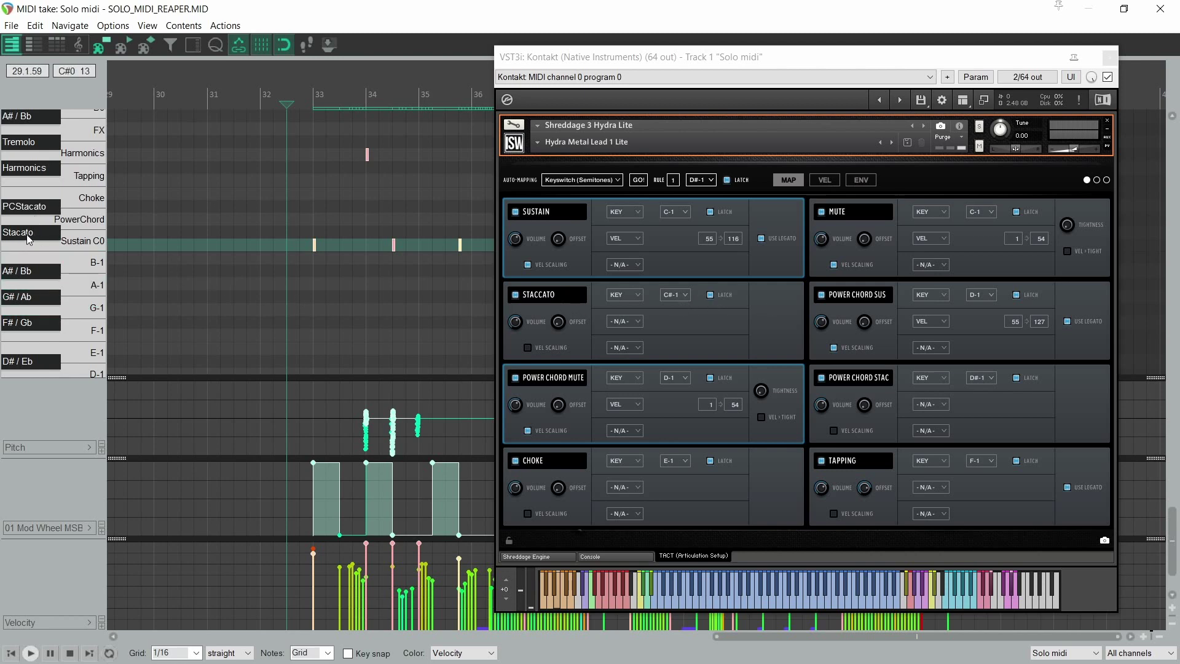
pyautogui.scroll(1, 69, 237)
pyautogui.scroll(3, 70, 237)
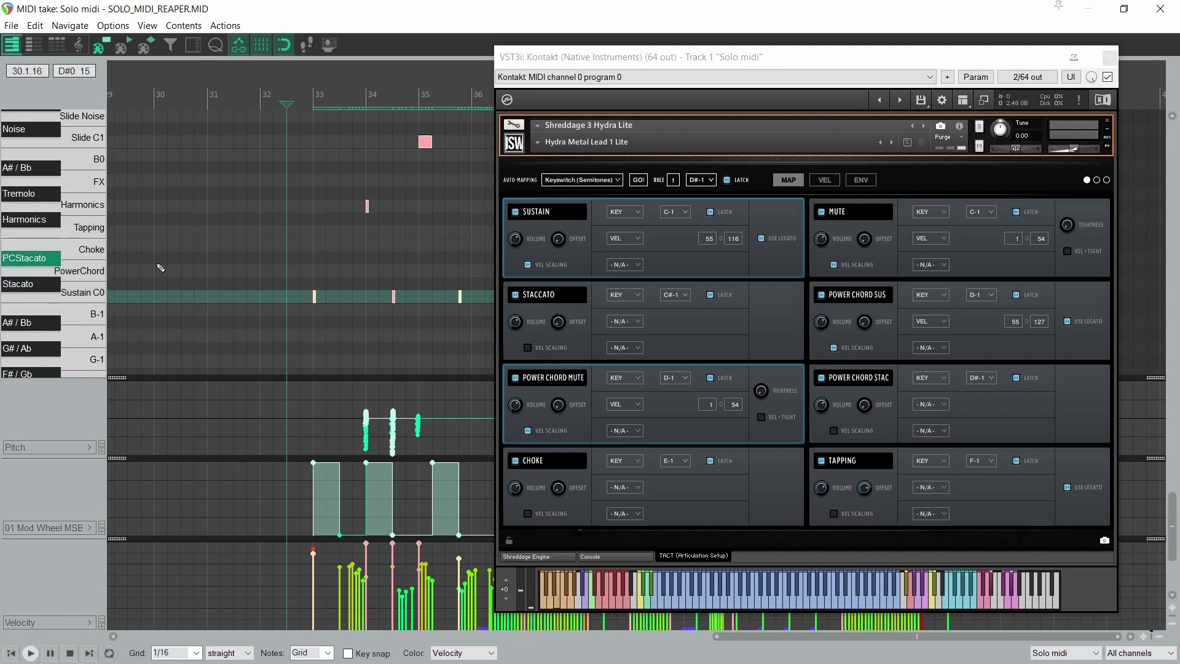
# Open the C0 key's name for editing and step through the articulation key names up to Harmonics
pyautogui.click(82, 295)
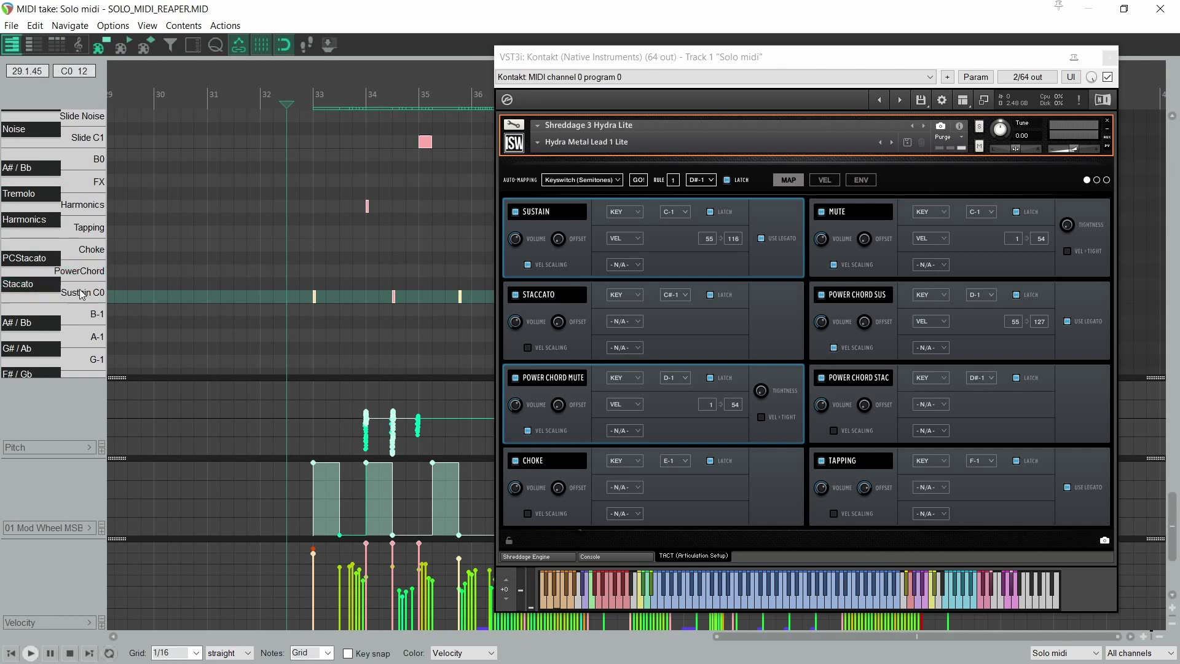
pyautogui.click(16, 27)
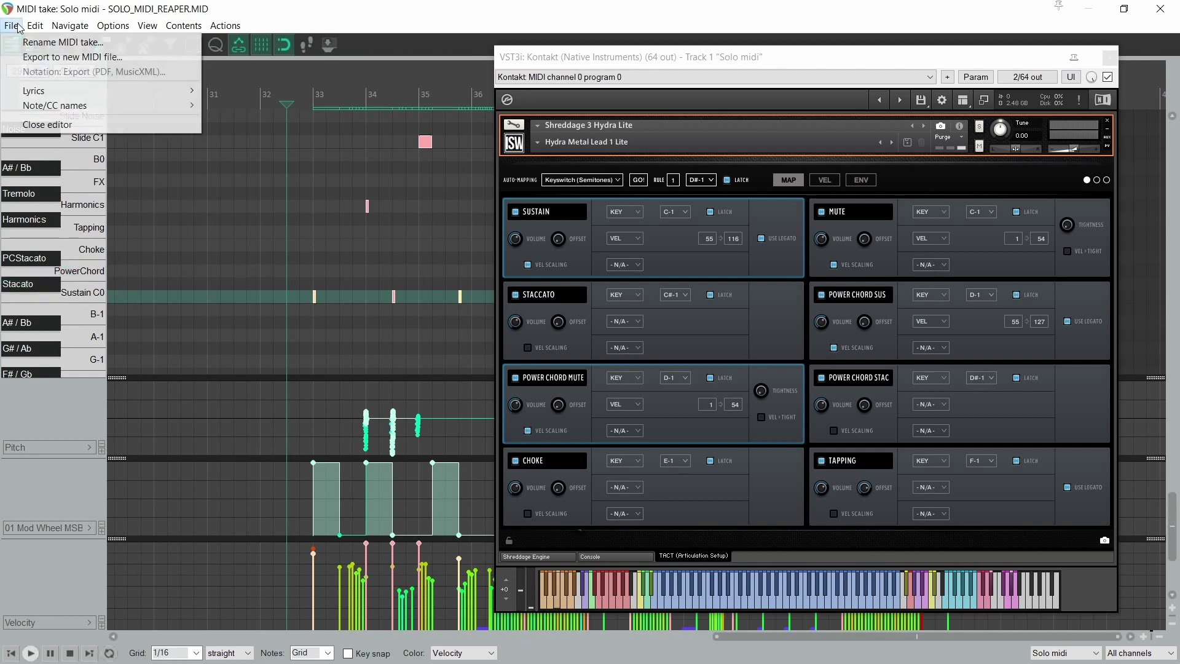
pyautogui.moveTo(121, 110)
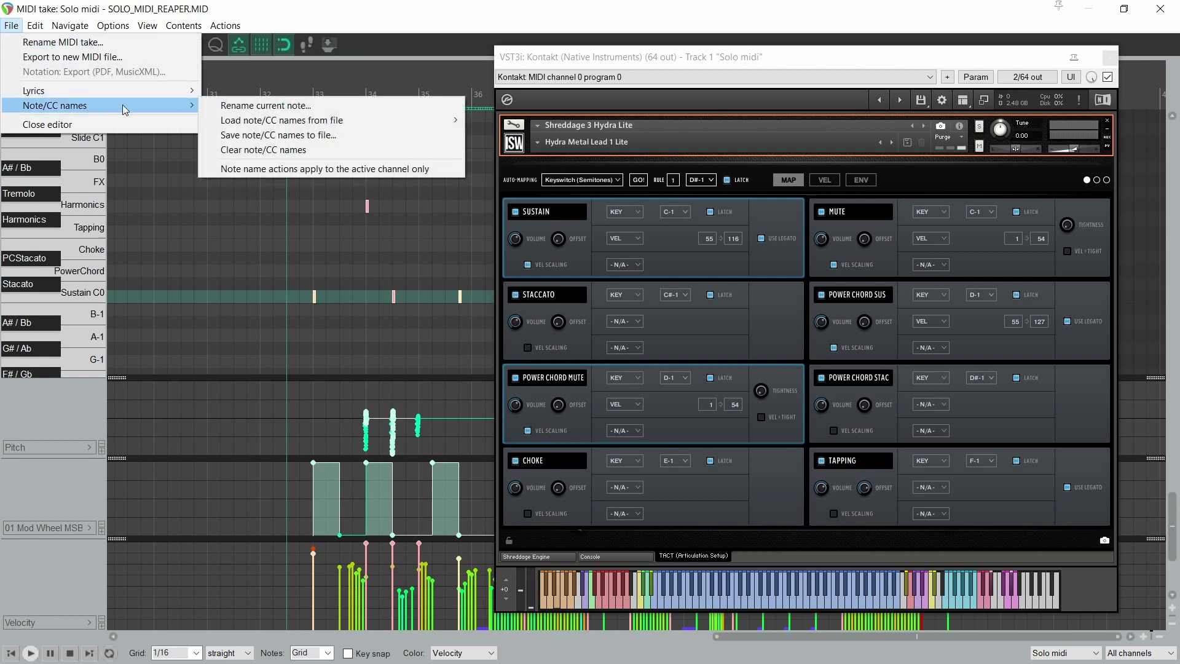
pyautogui.click(260, 105)
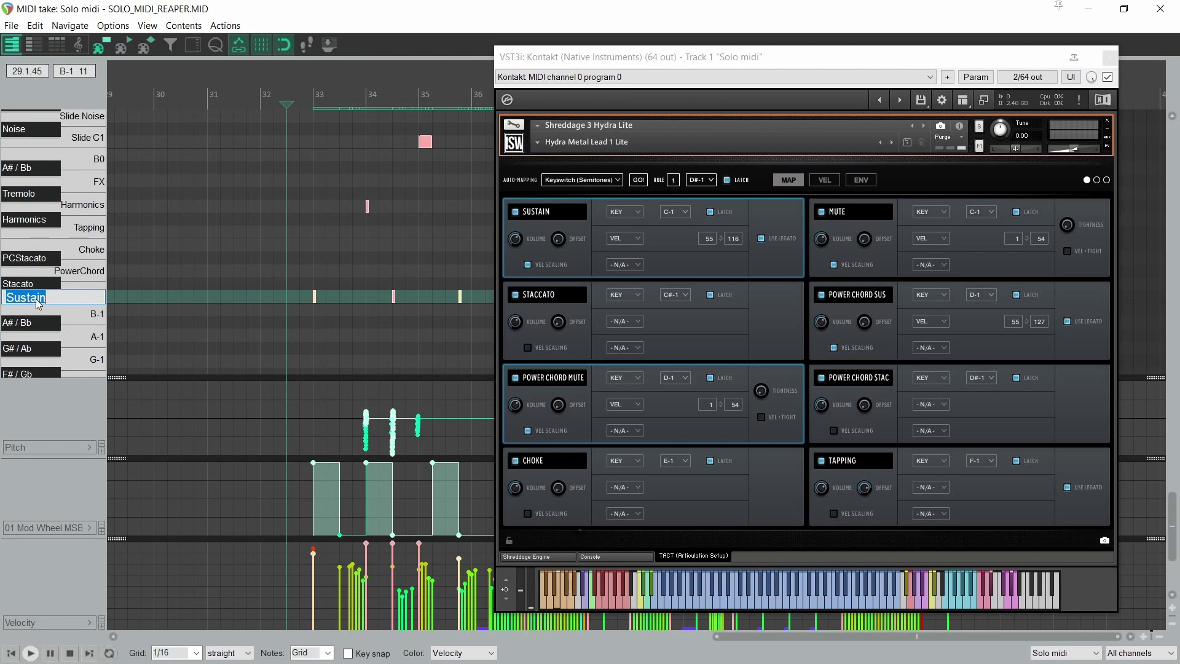
pyautogui.press('Tab')
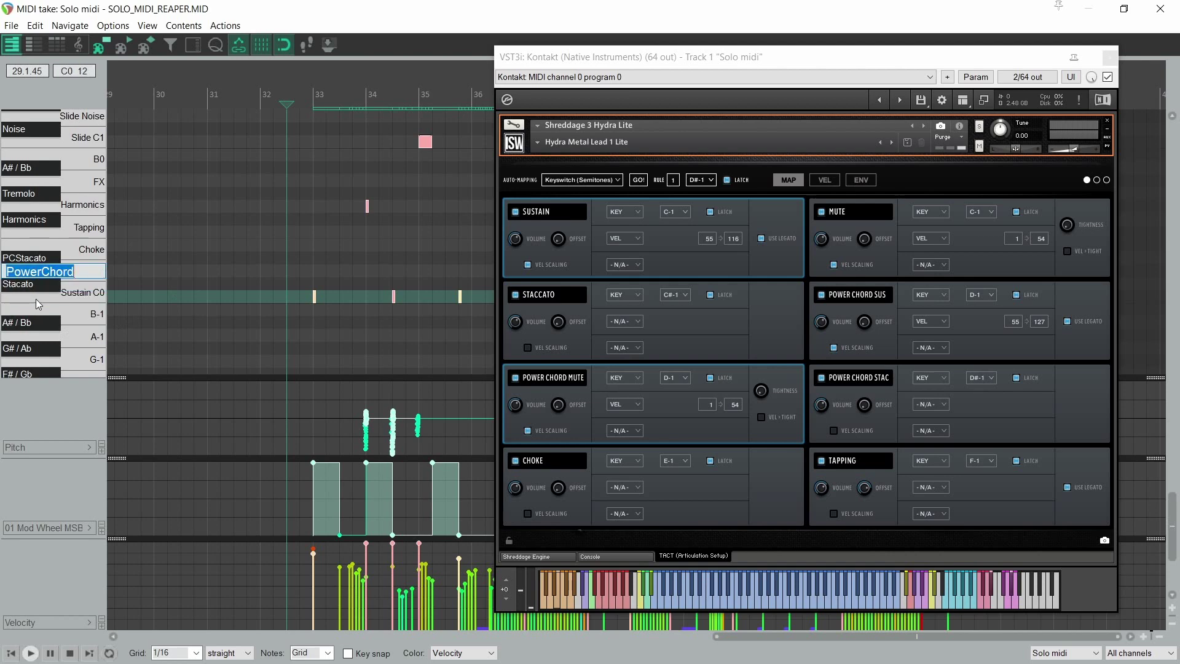
pyautogui.press('Tab')
pyautogui.press('Tab')
pyautogui.press('Tab')
pyautogui.press('Tab')
pyautogui.press('Tab')
pyautogui.press('Tab')
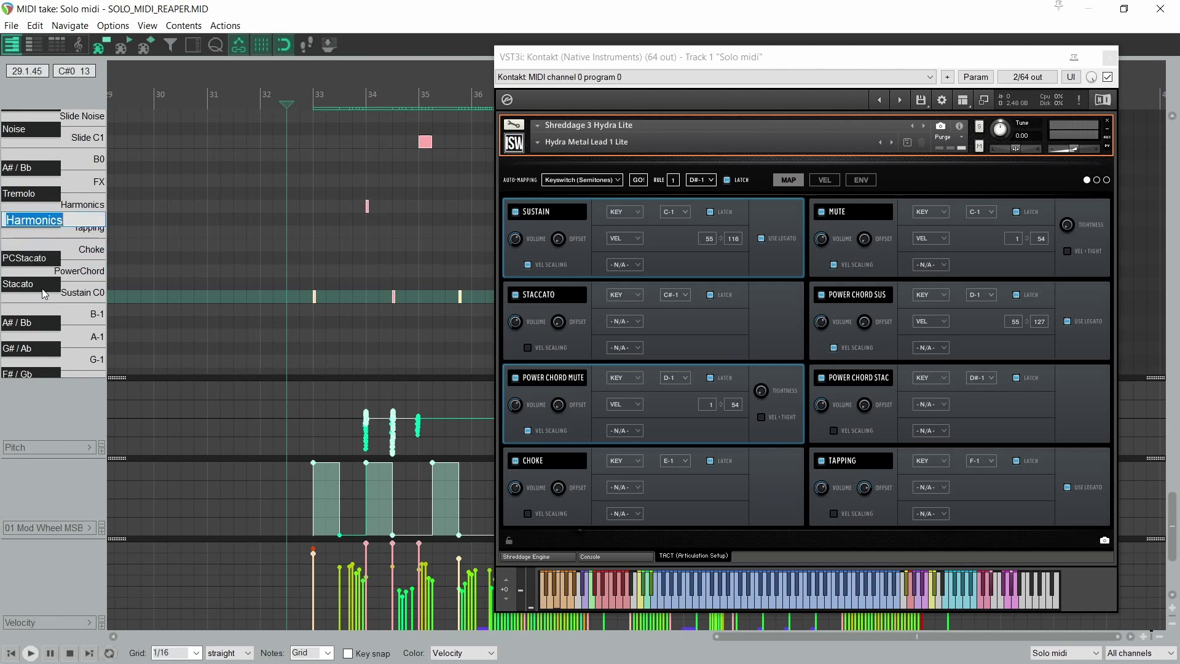
pyautogui.click(72, 230)
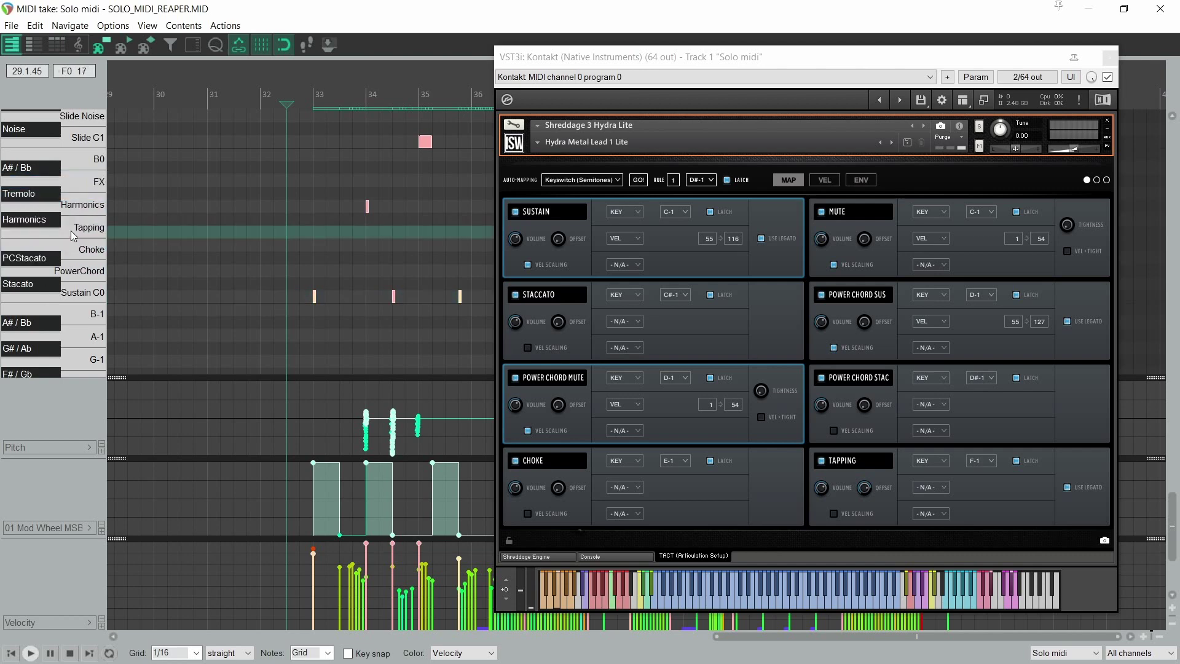
pyautogui.click(76, 293)
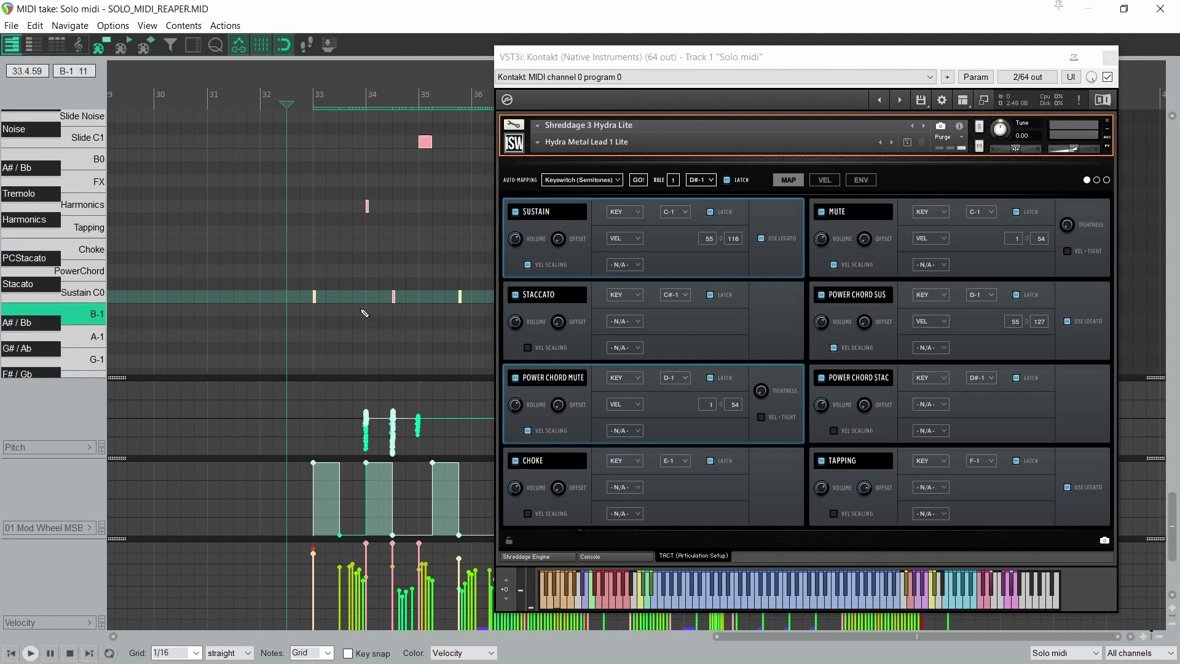
# Move the Kontakt window farther off the piano roll and audition the C5 key of the solo melody
pyautogui.moveTo(849, 53); pyautogui.dragTo(889, 67)
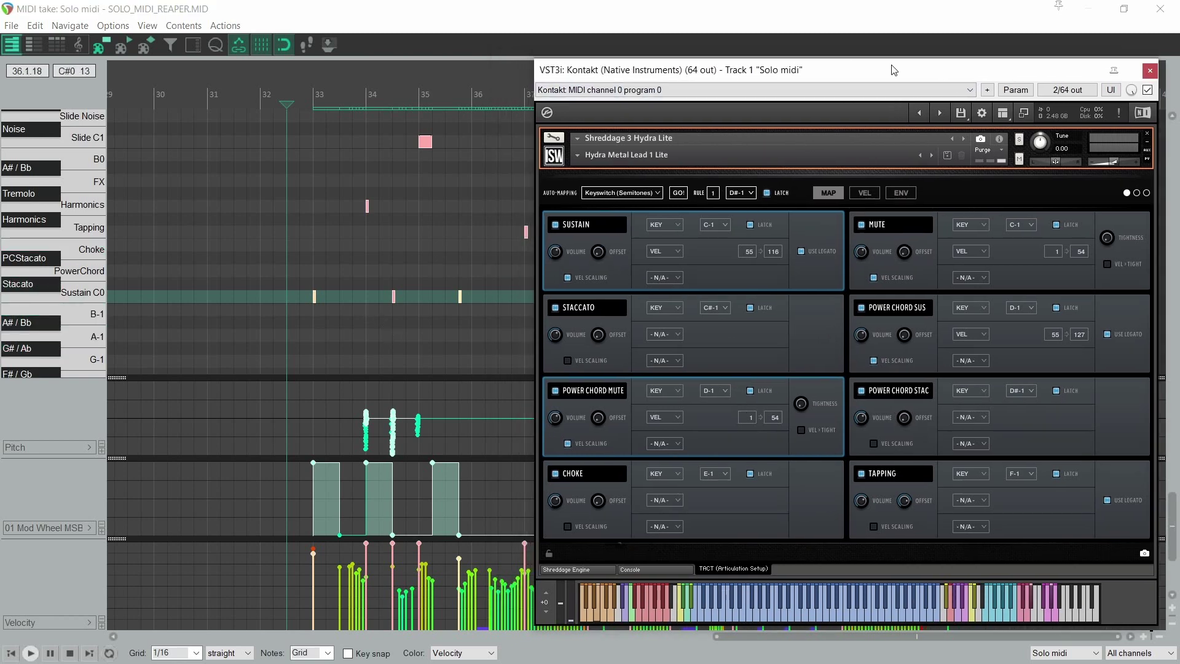
pyautogui.scroll(10, 320, 260)
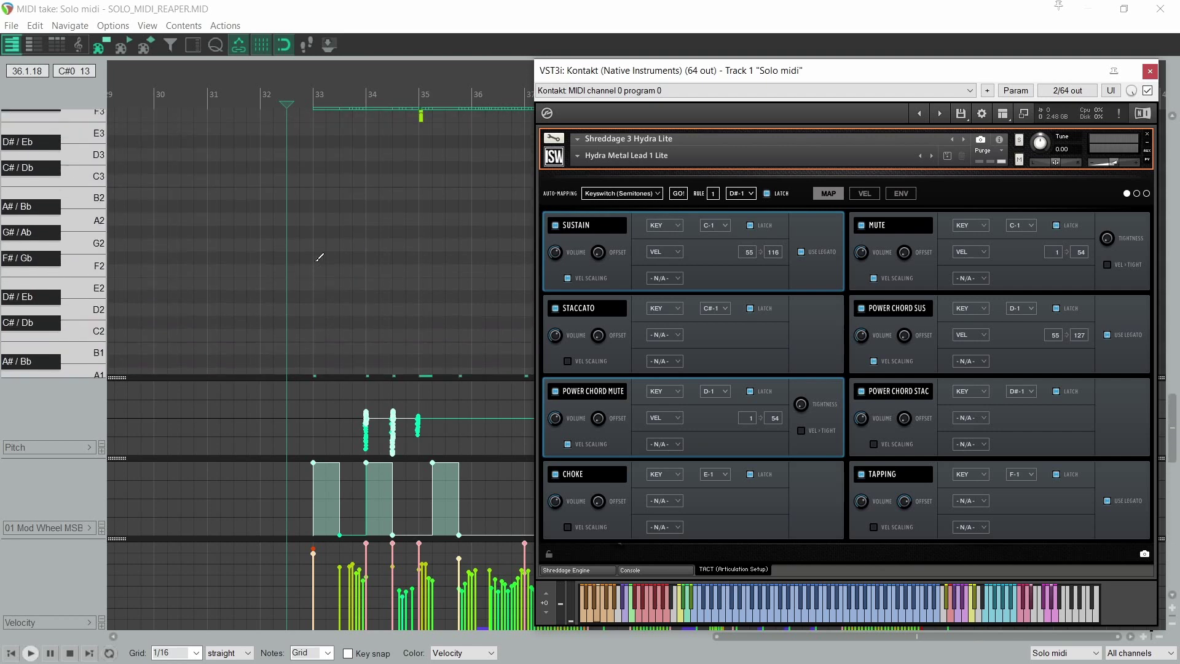
pyautogui.scroll(4, 319, 260)
pyautogui.scroll(-1, 368, 219)
pyautogui.scroll(-2, 364, 225)
pyautogui.scroll(-1, 353, 210)
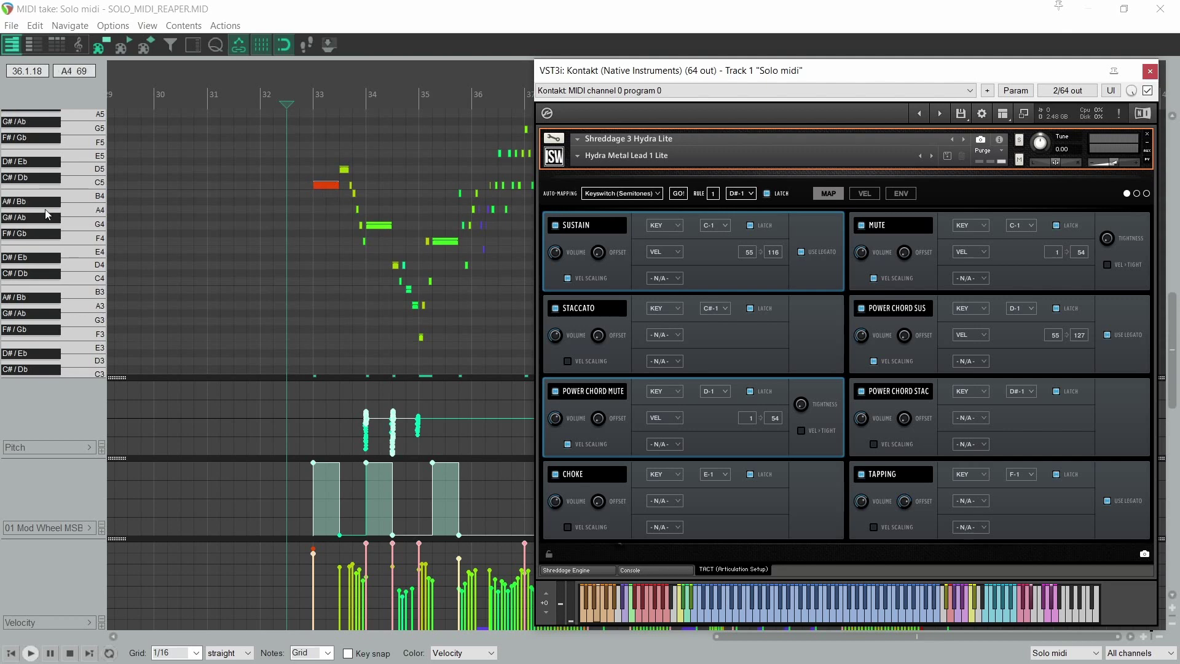
pyautogui.click(91, 182)
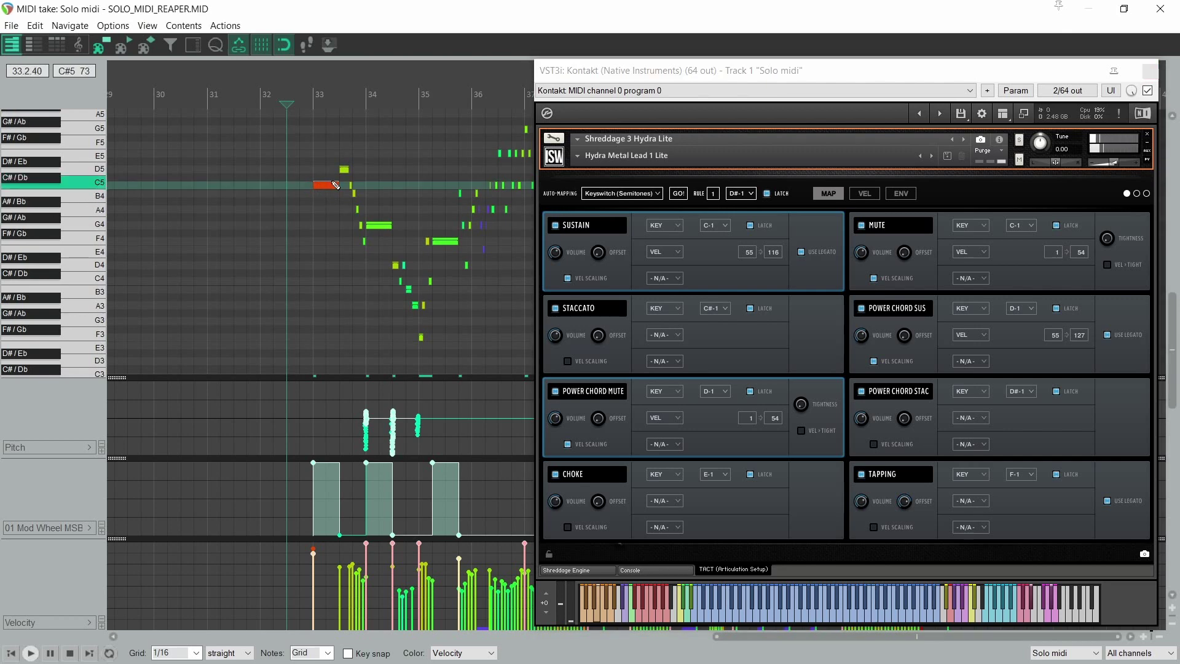
# Close the Kontakt window, reopen the solo item in the MIDI editor and place the edit cursor at bar 33
pyautogui.scroll(2, 337, 182)
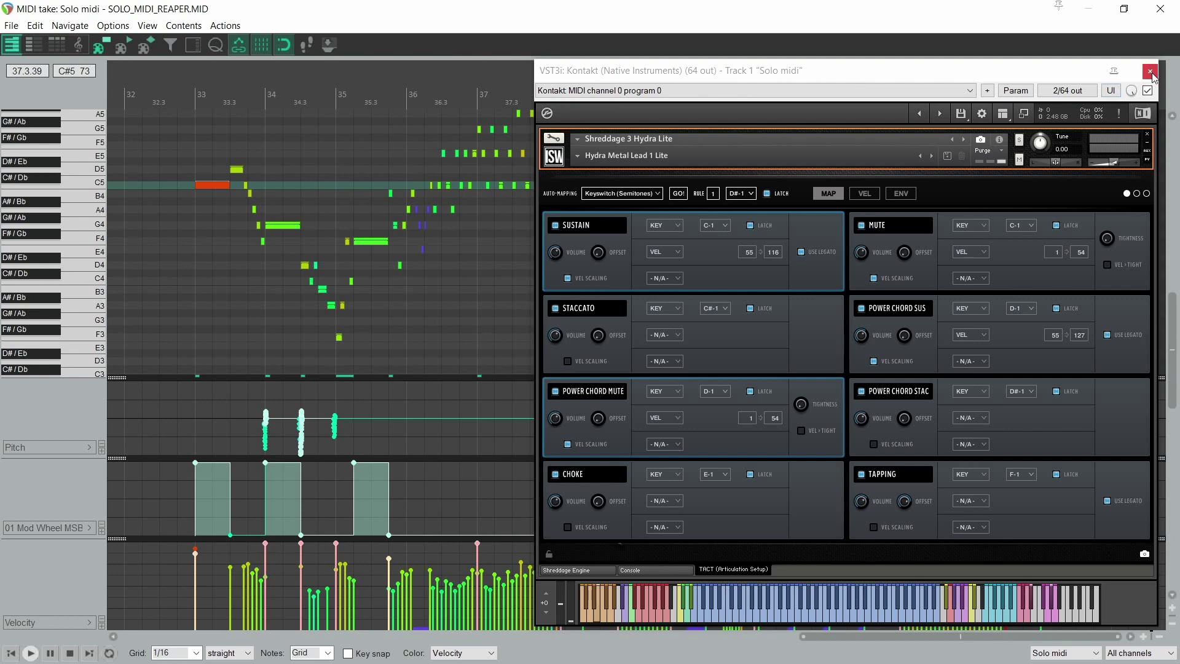
pyautogui.click(1150, 72)
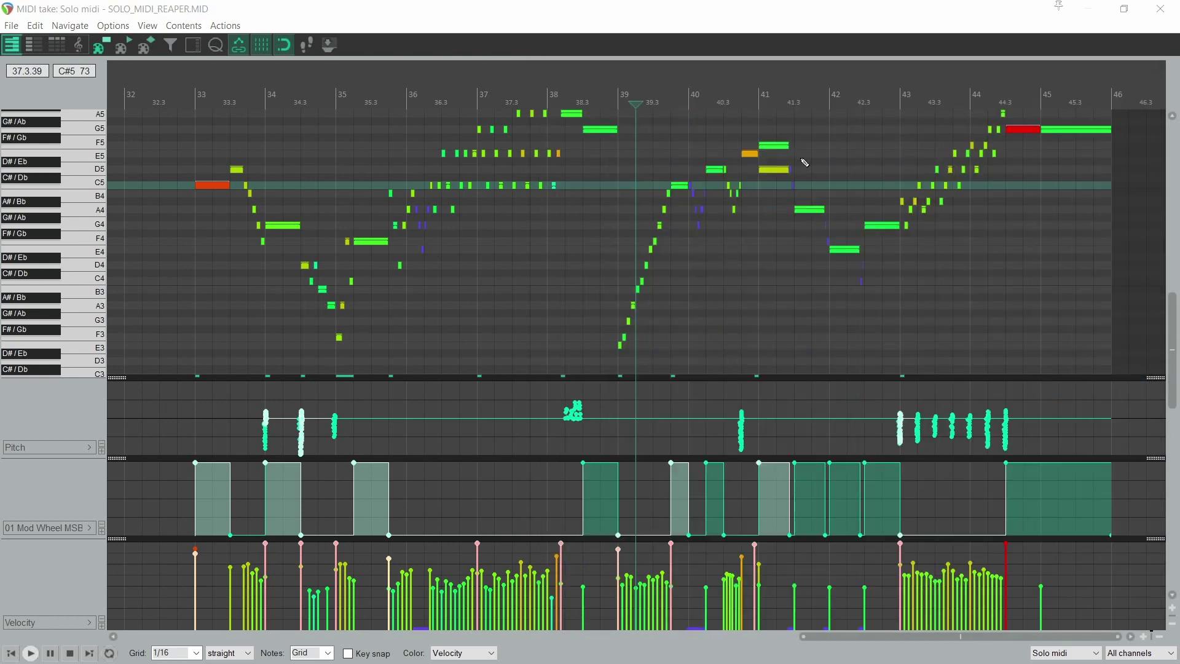
pyautogui.click(1161, 9)
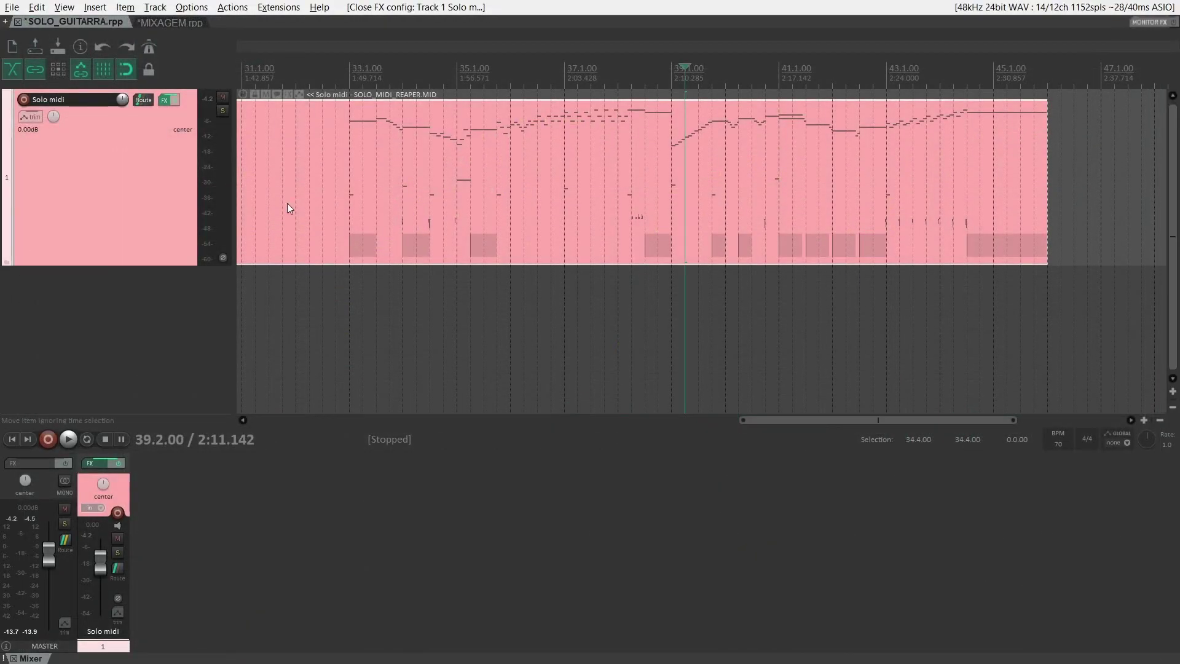
pyautogui.doubleClick(372, 185)
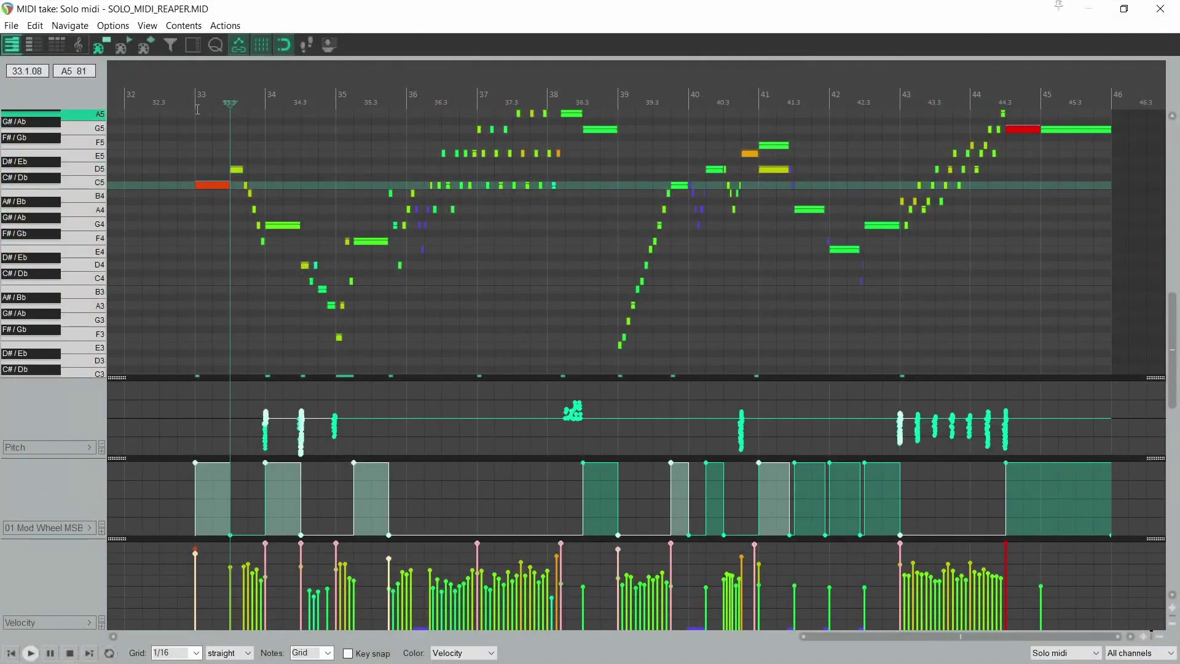
pyautogui.click(198, 102)
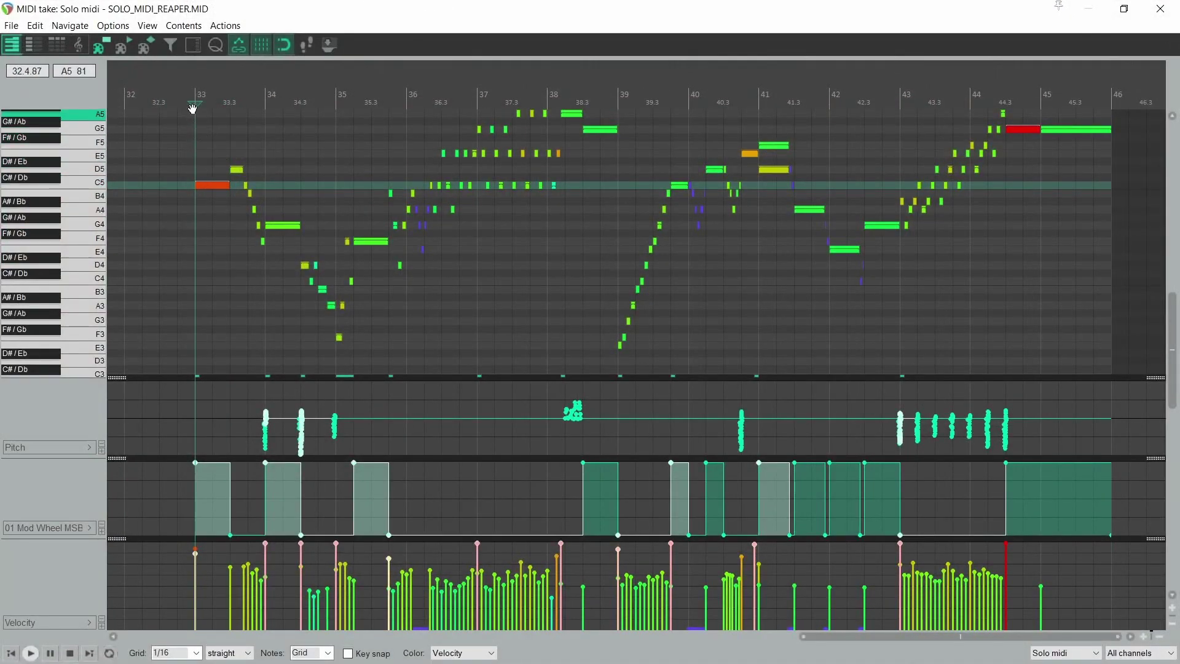
pyautogui.click(286, 48)
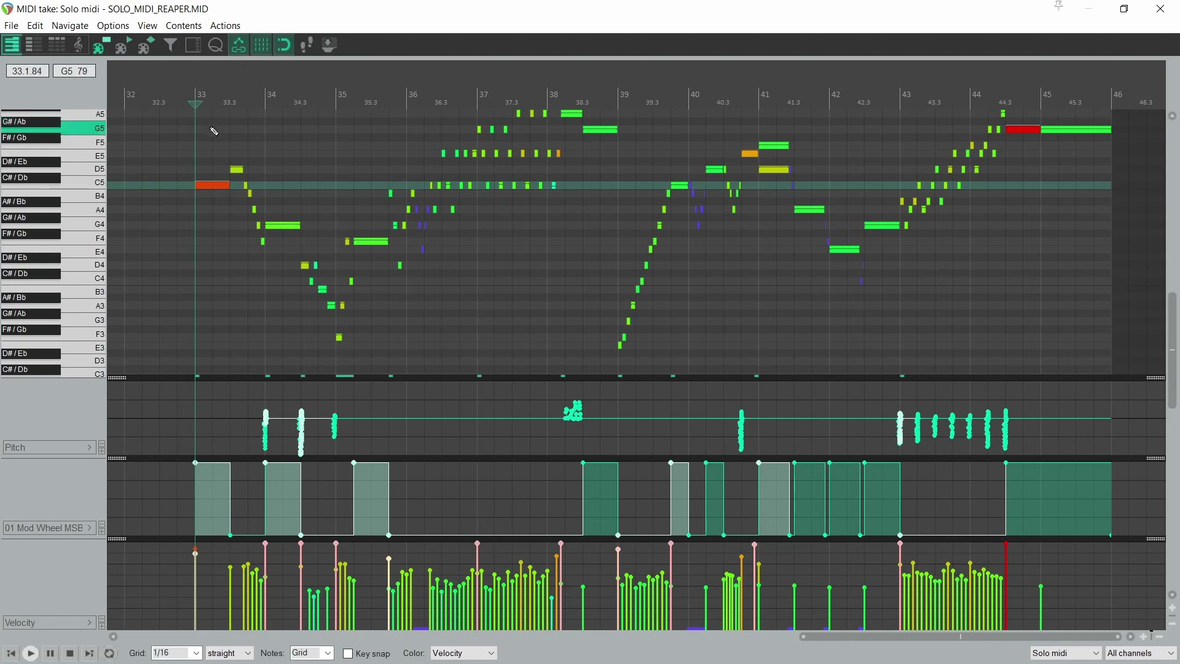
# Draw a sixteenth note on D#5 at the start of bar 33, above the solo's first note
pyautogui.scroll(3, 286, 265)
pyautogui.scroll(-2, 479, 259)
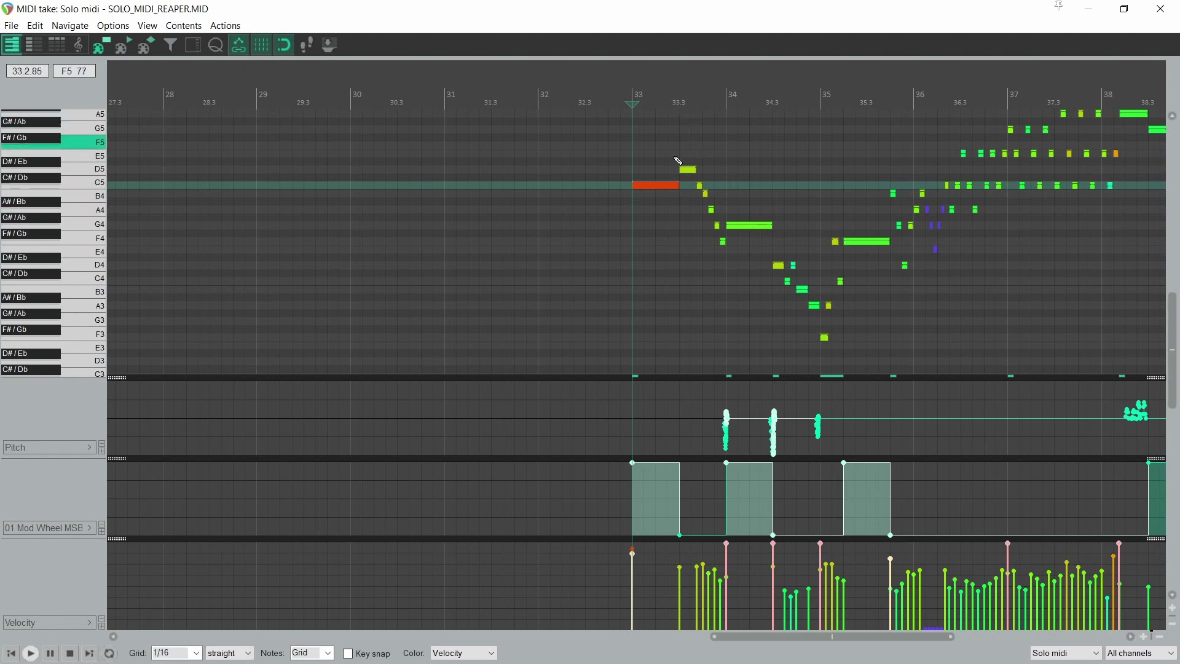
pyautogui.scroll(8, 672, 211)
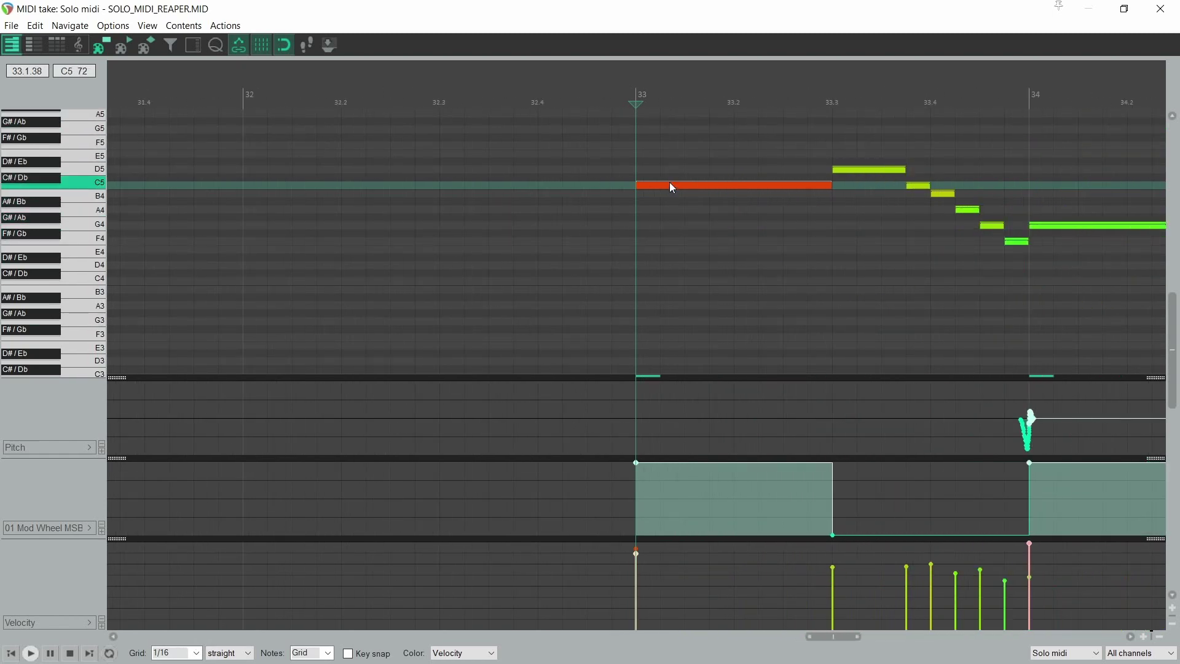
pyautogui.click(649, 162)
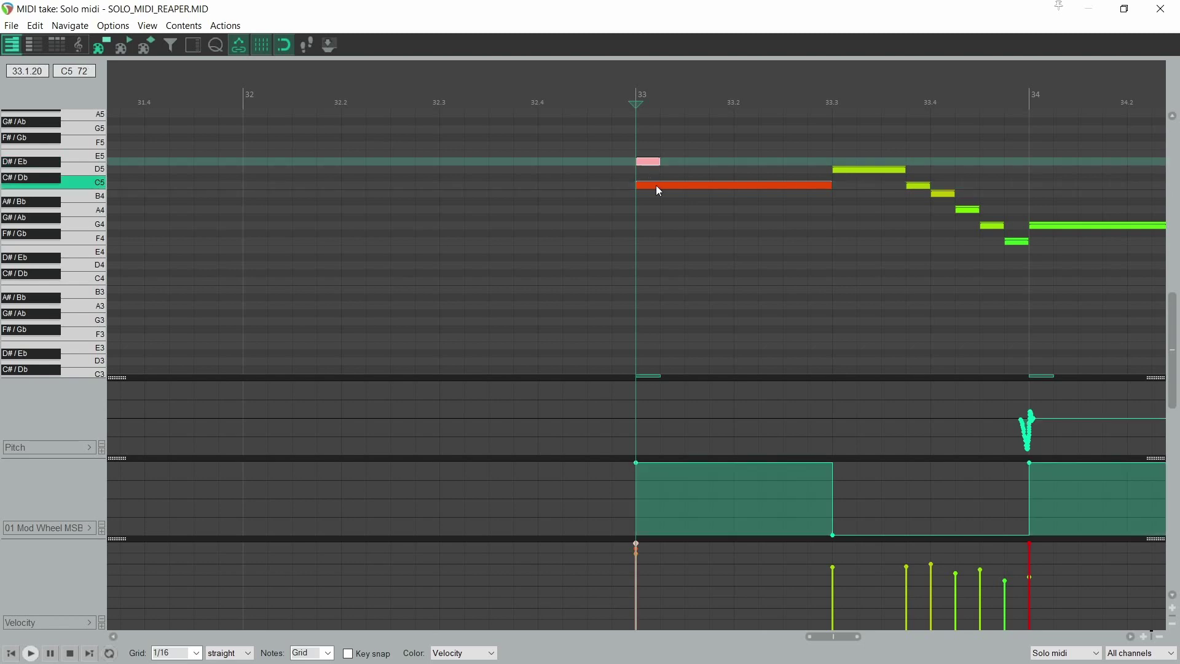
pyautogui.moveTo(658, 161)
pyautogui.mouseDown()
pyautogui.moveTo(801, 171)
pyautogui.moveTo(681, 158)
pyautogui.moveTo(744, 135)
pyautogui.moveTo(688, 165)
pyautogui.moveTo(654, 161)
pyautogui.mouseUp()
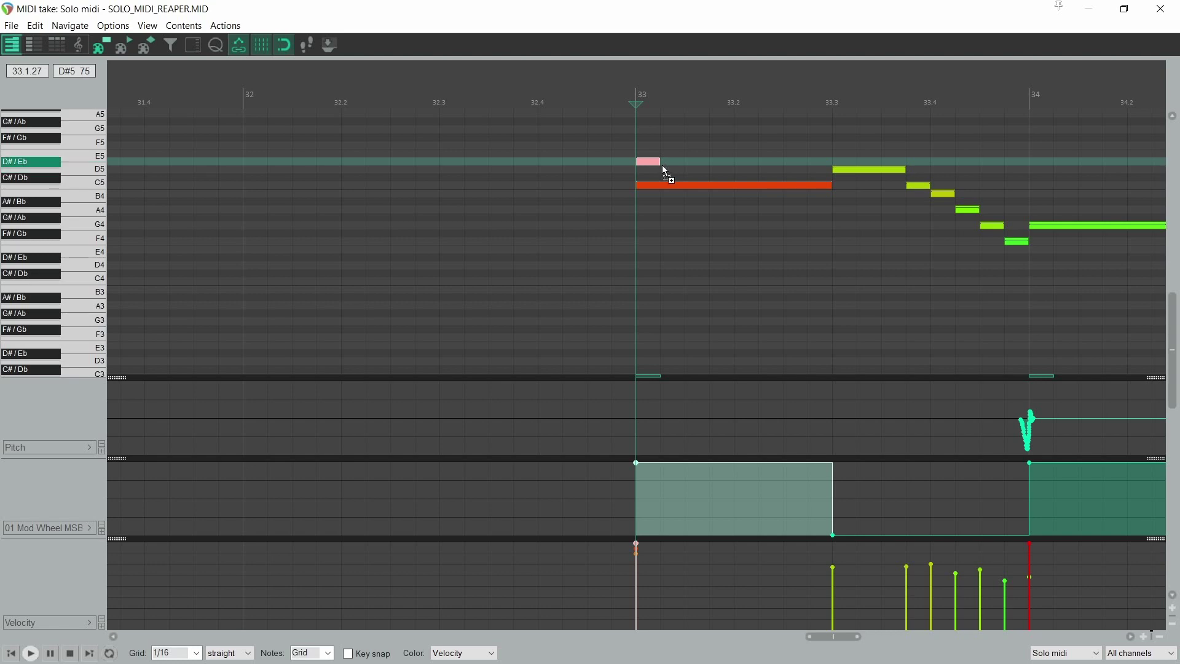
# Lower the drawn note to D5, nudge it one grid step back and forth, and delete it
pyautogui.press('Down')
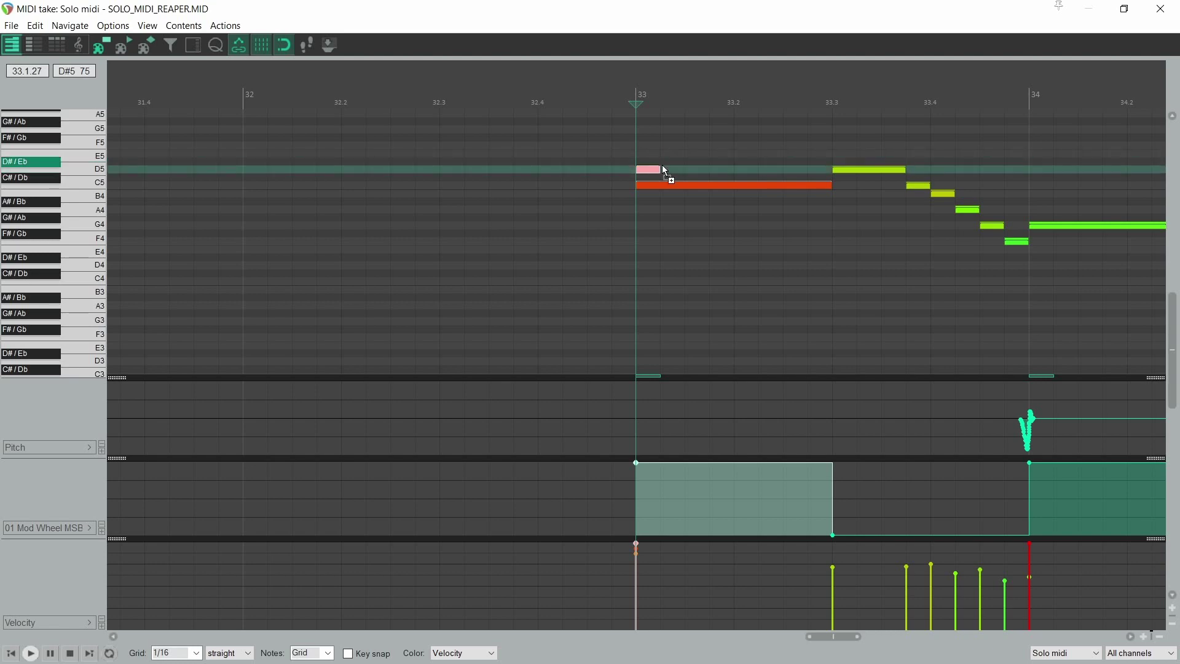
pyautogui.press('Right')
pyautogui.press('Left')
pyautogui.press('Left')
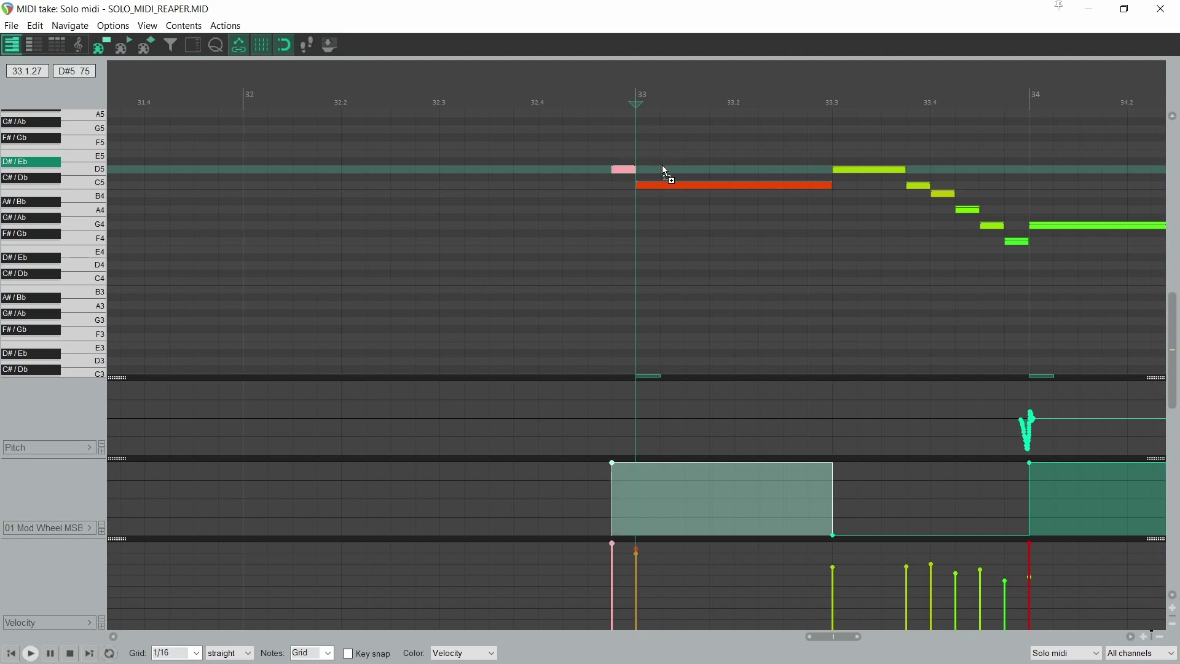
pyautogui.press('Right')
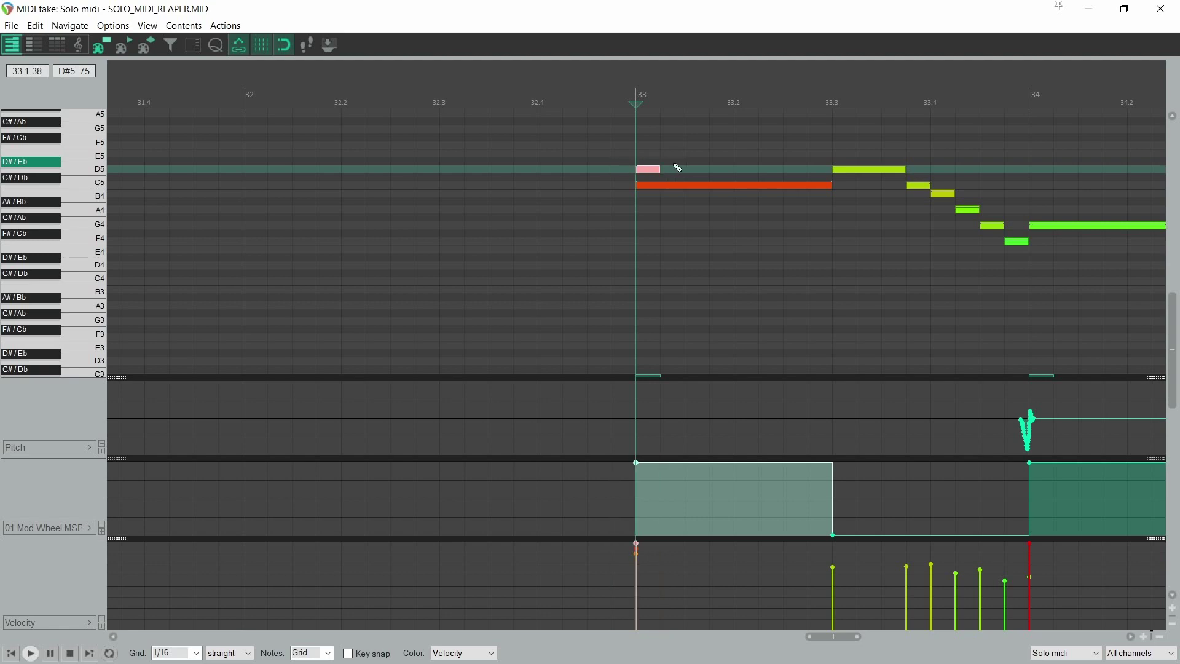
pyautogui.press('Delete')
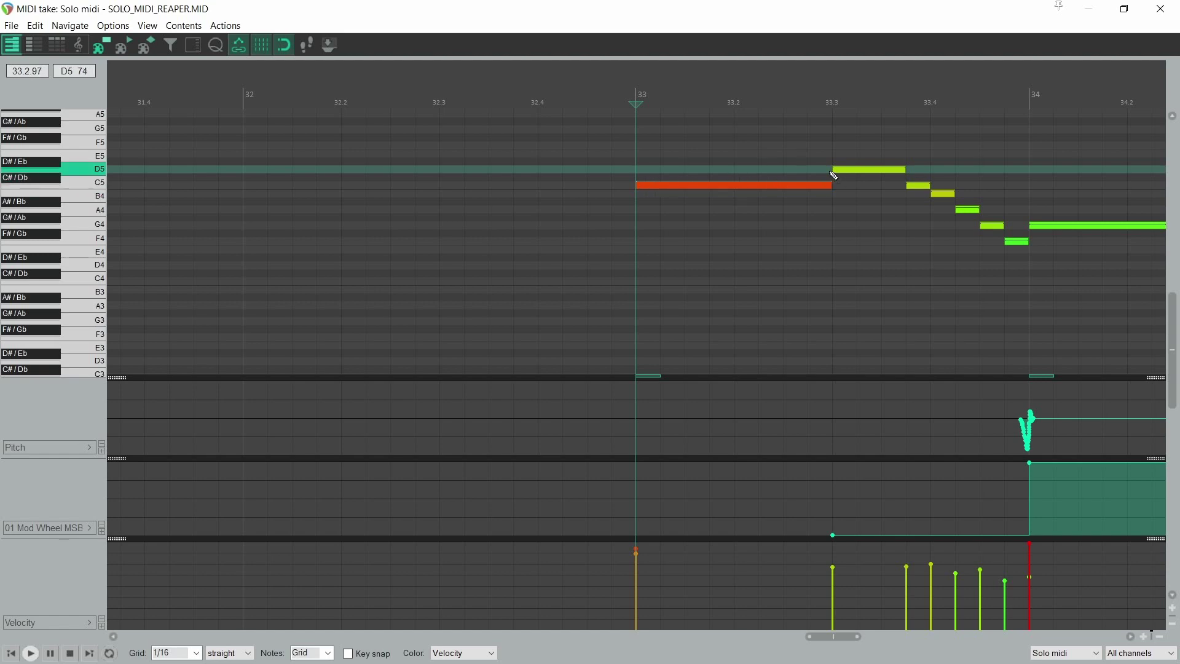
# Copy all the solo's melody notes with their pitch and mod wheel events and paste them at bar 13
pyautogui.scroll(-5, 752, 289)
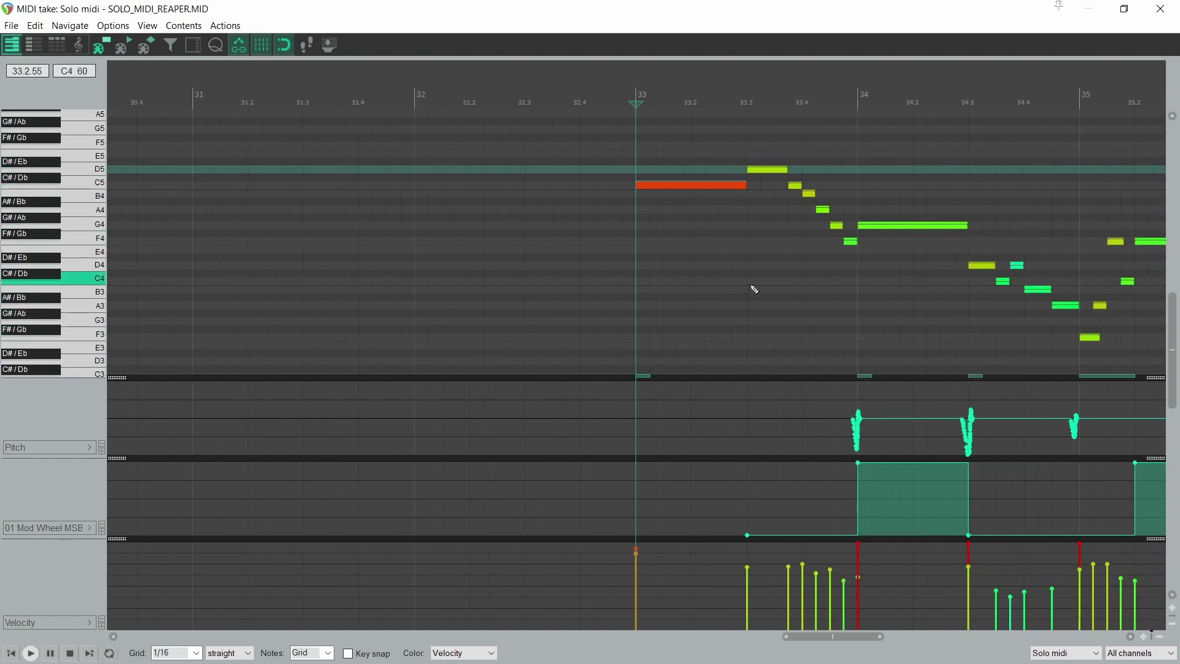
pyautogui.scroll(-5, 824, 224)
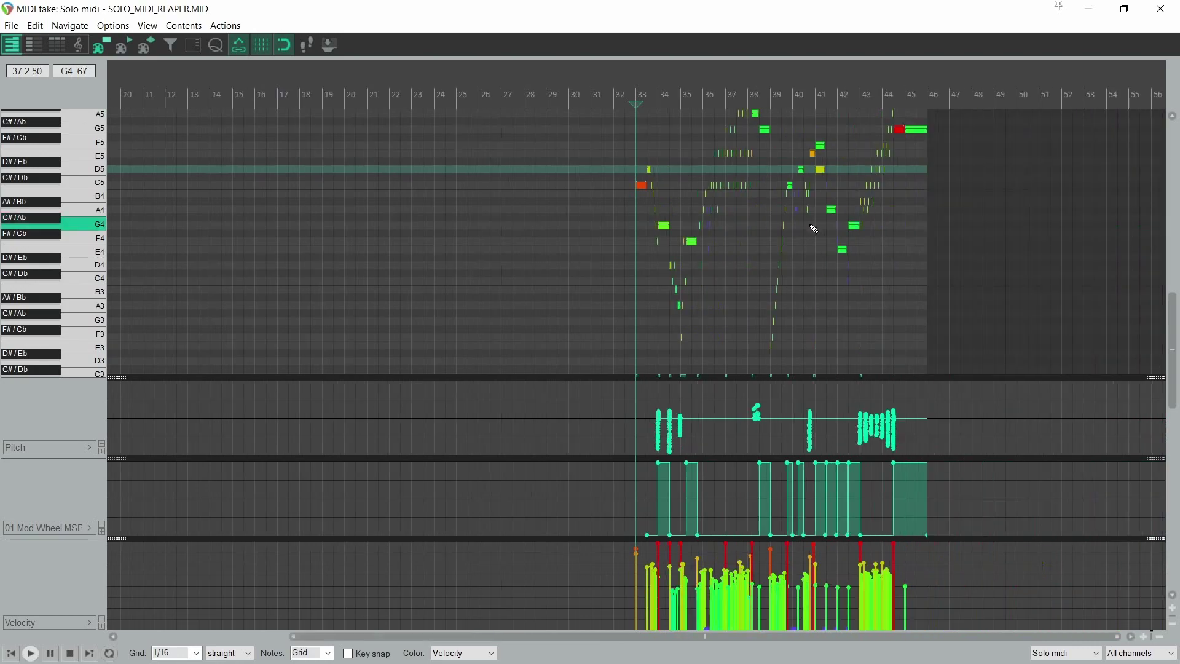
pyautogui.scroll(-4, 722, 222)
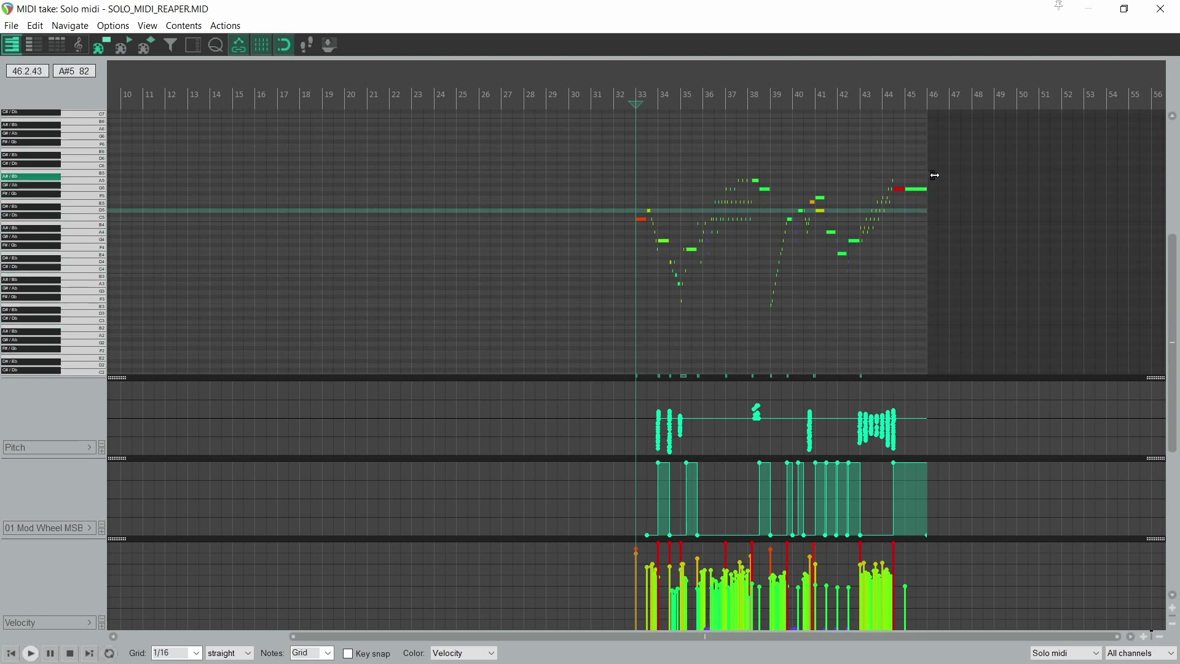
pyautogui.moveTo(943, 165); pyautogui.dragTo(611, 318)
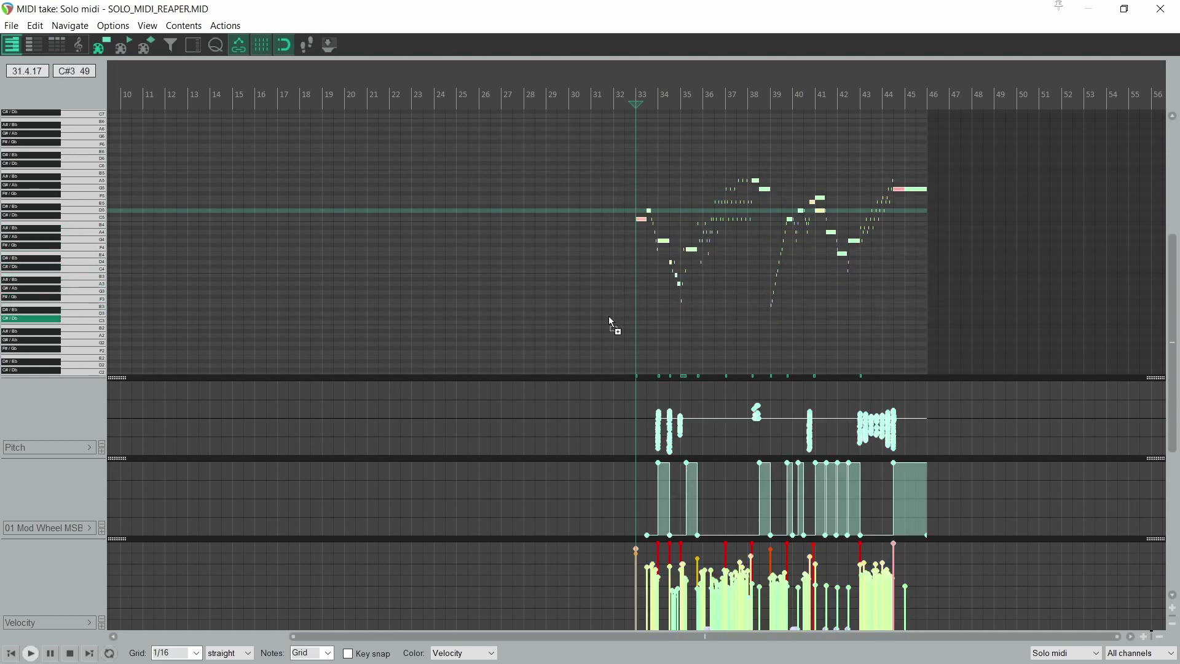
pyautogui.click(189, 95)
pyautogui.scroll(8, 225, 221)
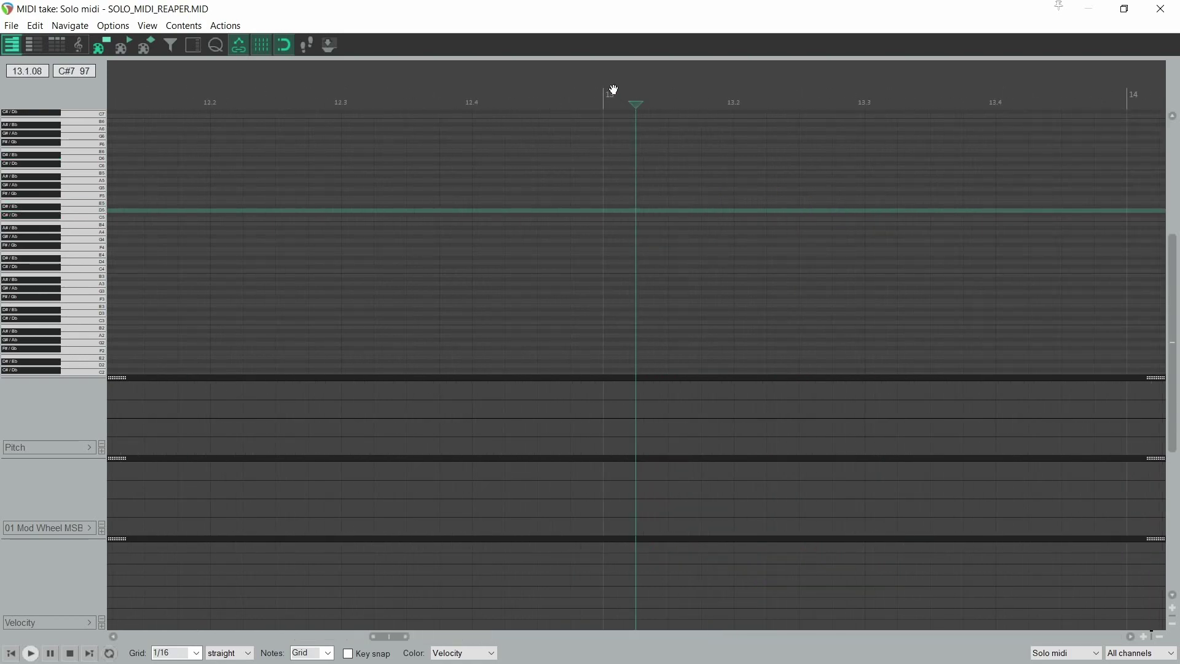
pyautogui.scroll(-10, 608, 104)
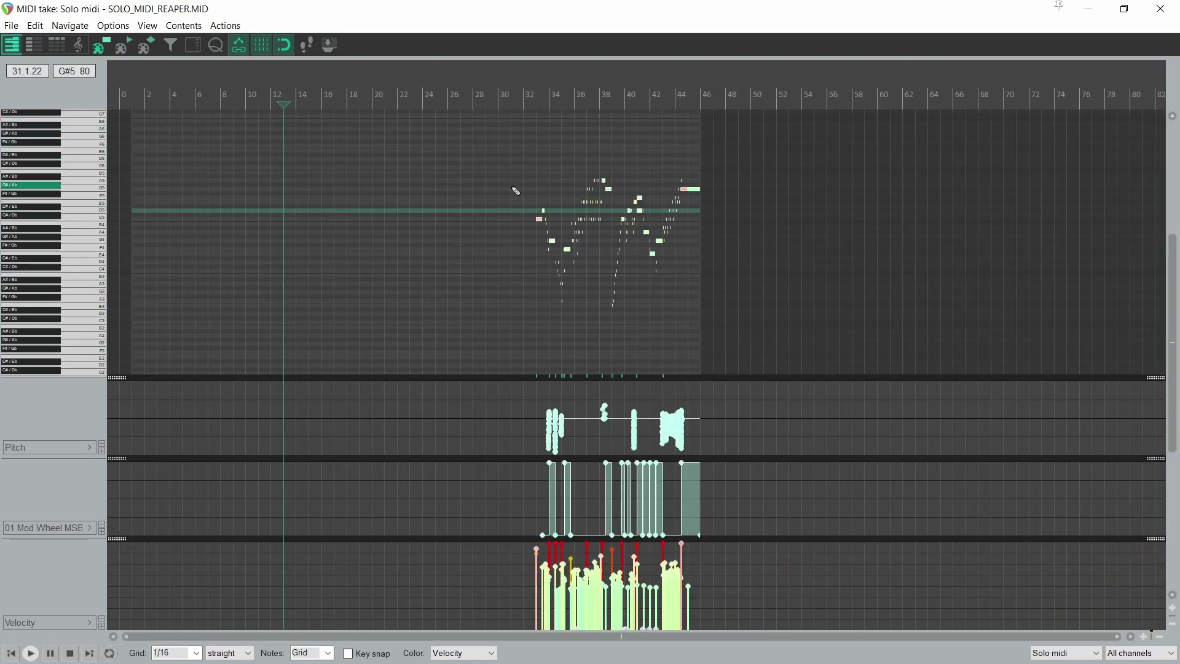
pyautogui.hotkey('ctrl', 'v')
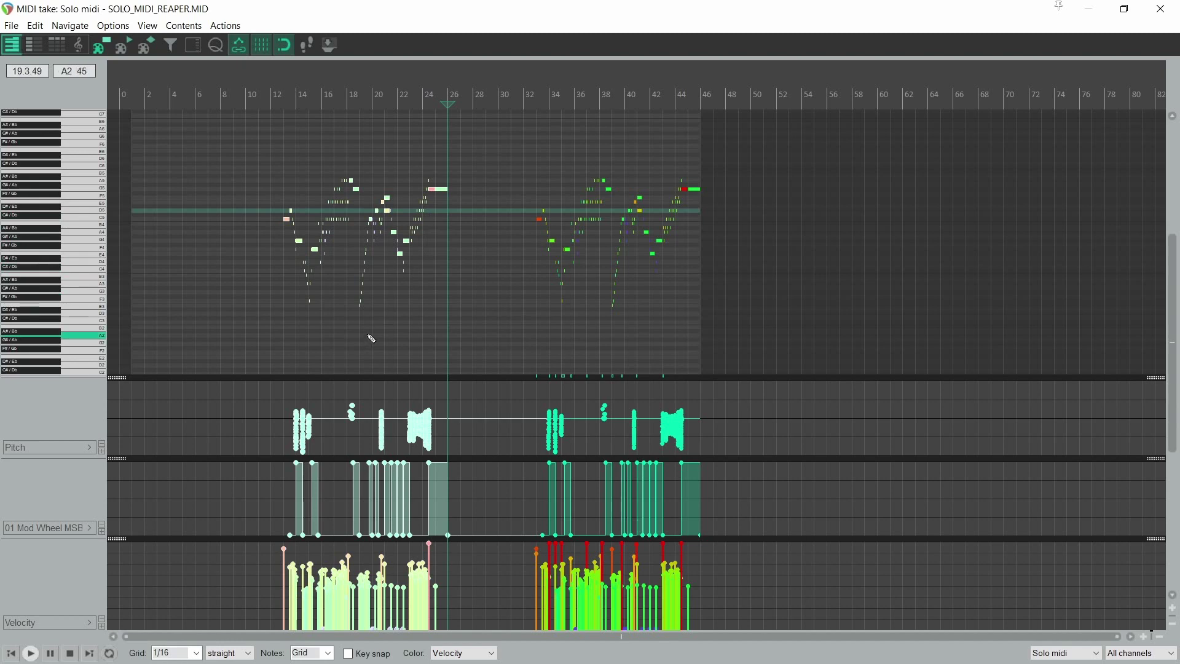
# Examine the pasted solo copy from bar 13 and its empty articulation key rows compared with the original
pyautogui.scroll(4, 368, 264)
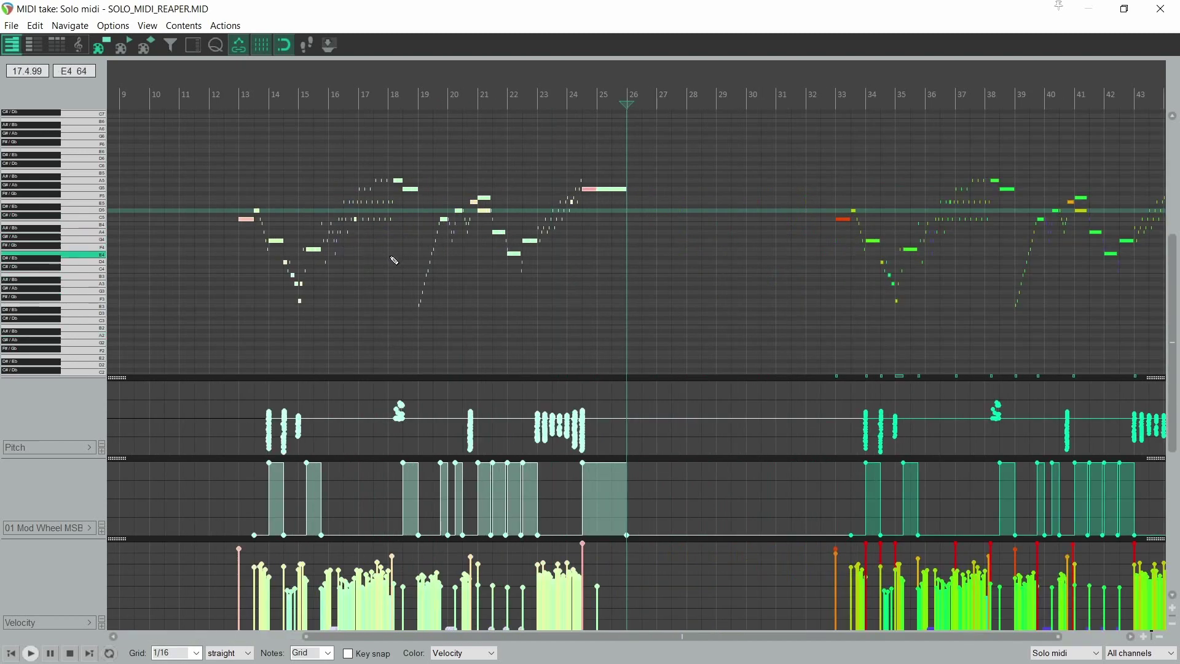
pyautogui.scroll(-5, 430, 270)
pyautogui.scroll(-1, 458, 283)
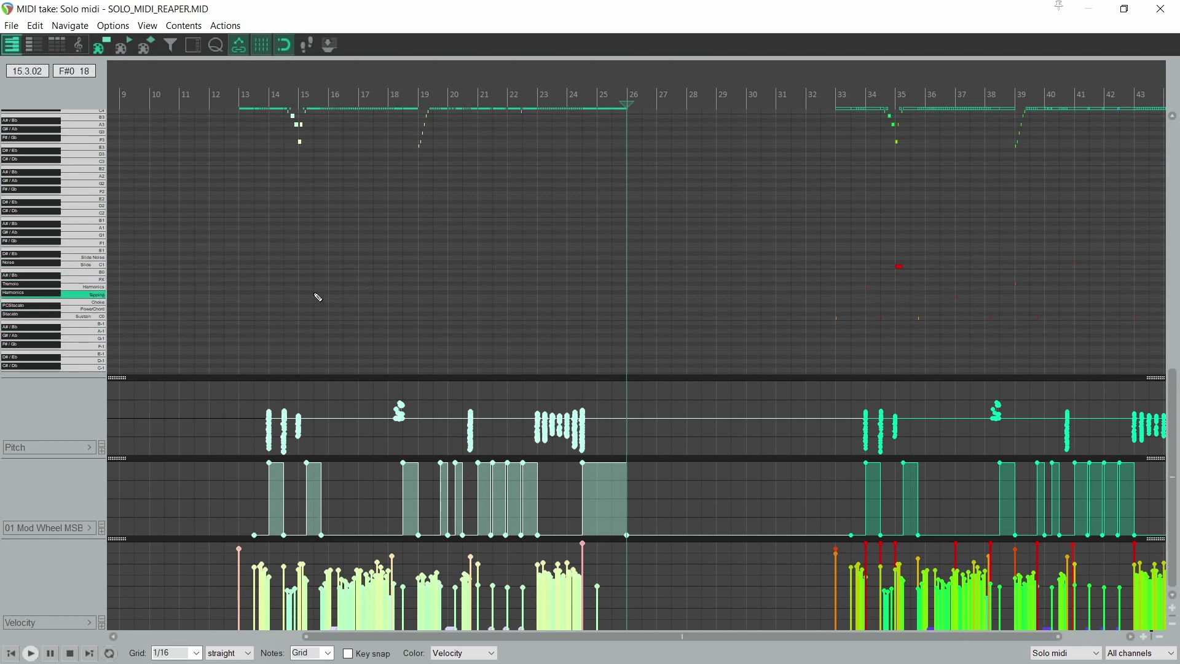
pyautogui.scroll(-4, 461, 242)
pyautogui.scroll(3, 368, 234)
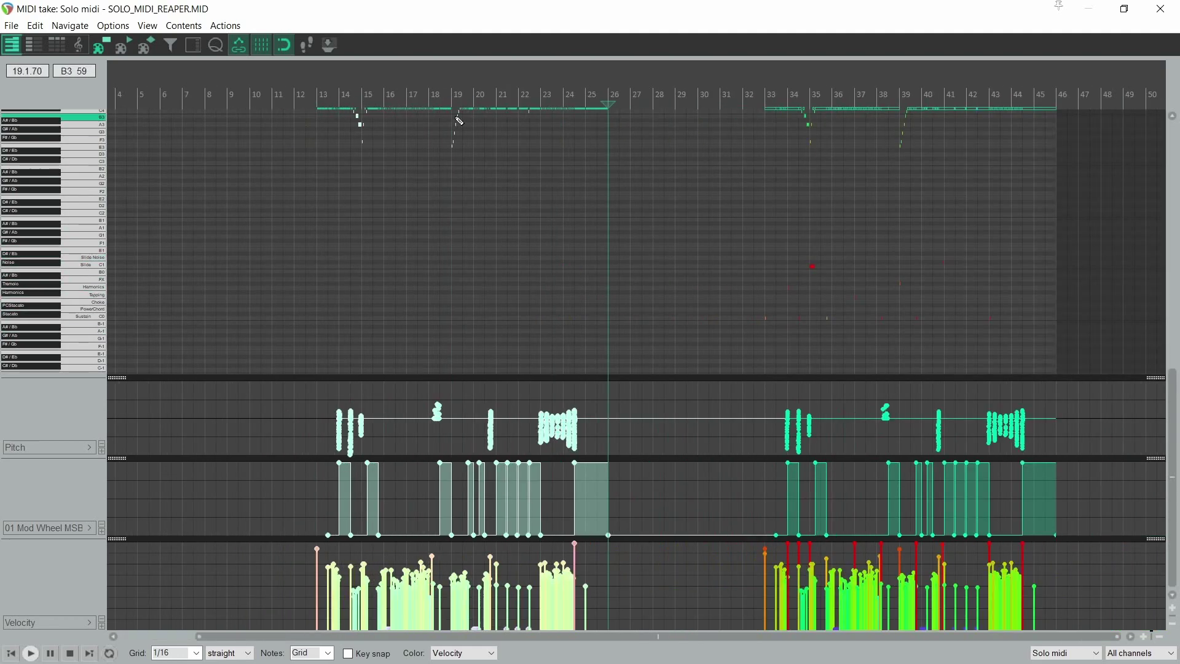
pyautogui.click(466, 93)
pyautogui.scroll(8, 458, 202)
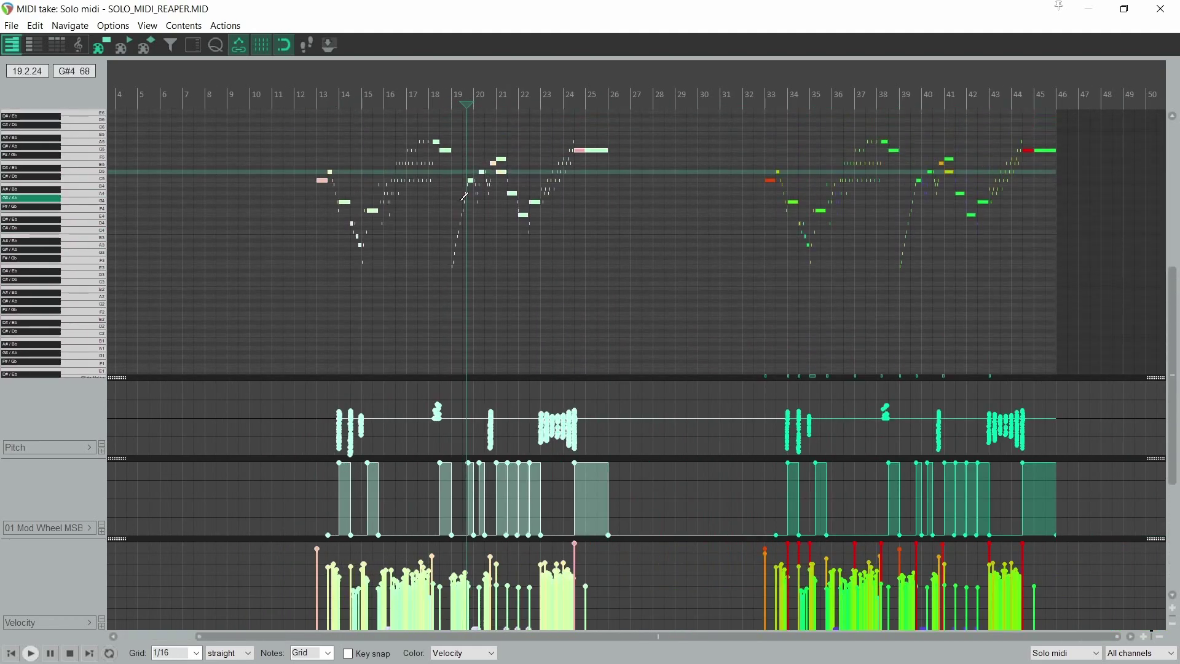
pyautogui.scroll(3, 467, 226)
pyautogui.scroll(2, 504, 227)
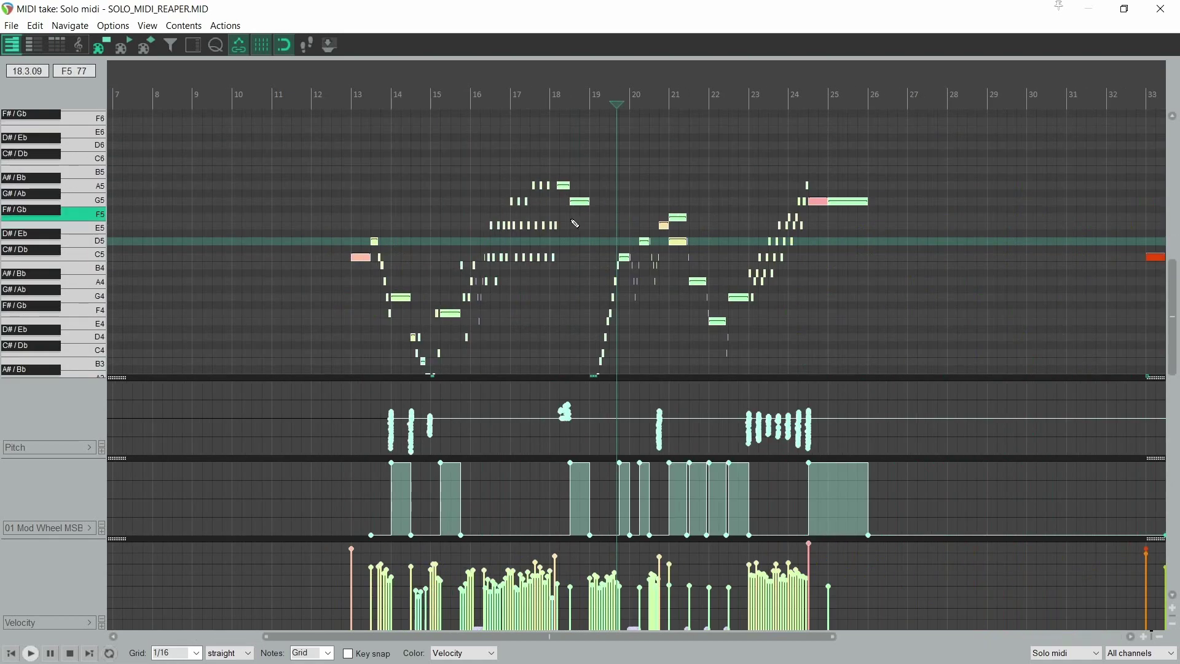
# Delete all pitch and mod wheel events under the pasted solo copy between bars 13 and 26
pyautogui.scroll(-3, 614, 197)
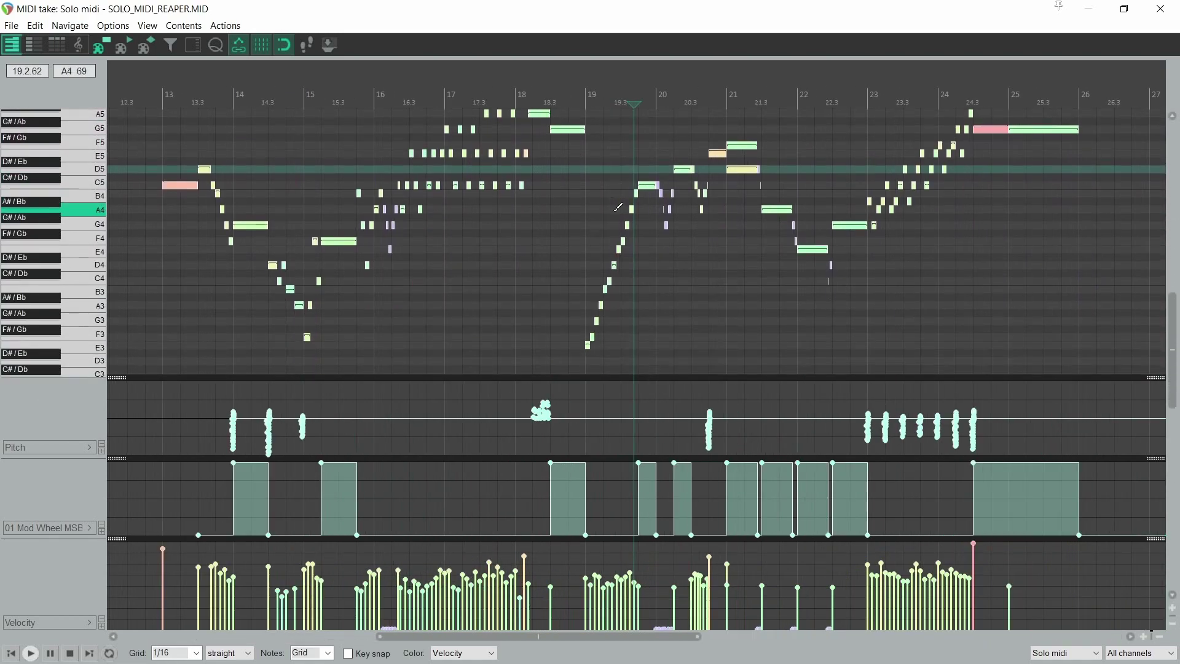
pyautogui.scroll(-3, 618, 218)
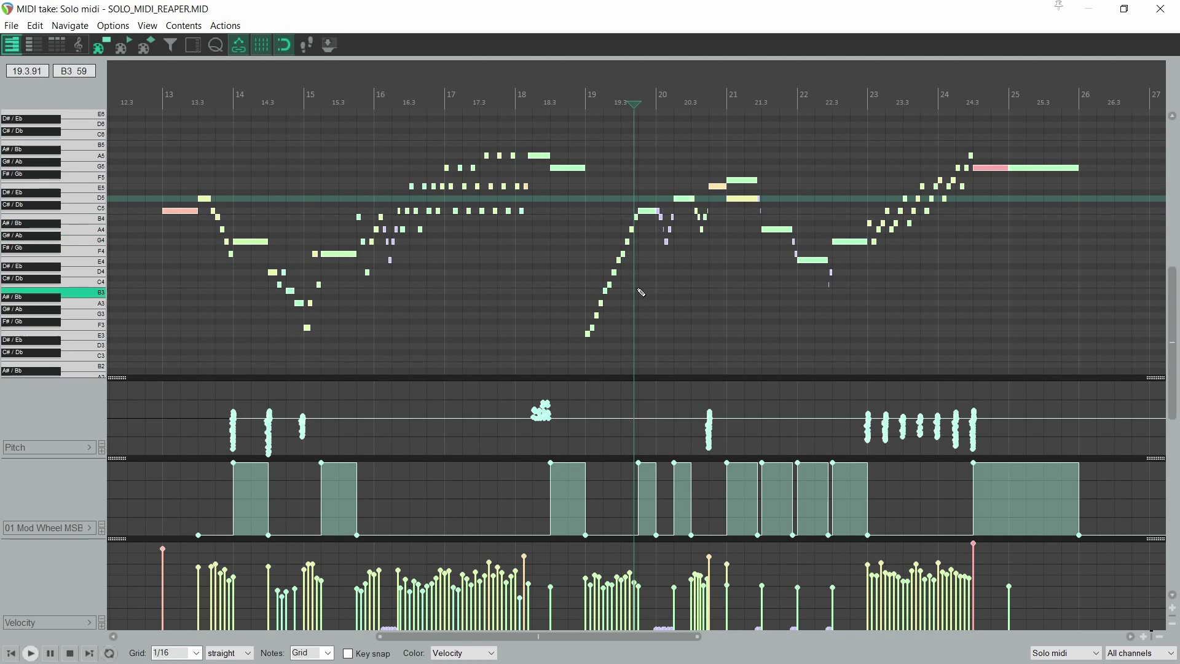
pyautogui.scroll(-2, 712, 364)
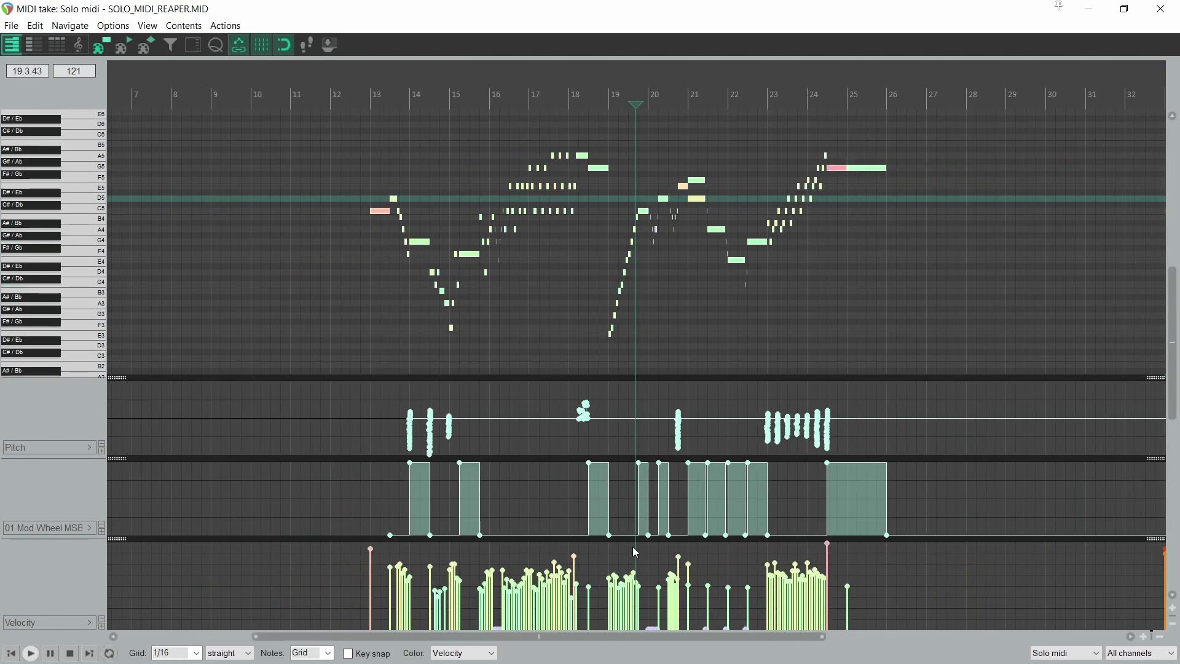
pyautogui.moveTo(917, 404); pyautogui.dragTo(378, 541)
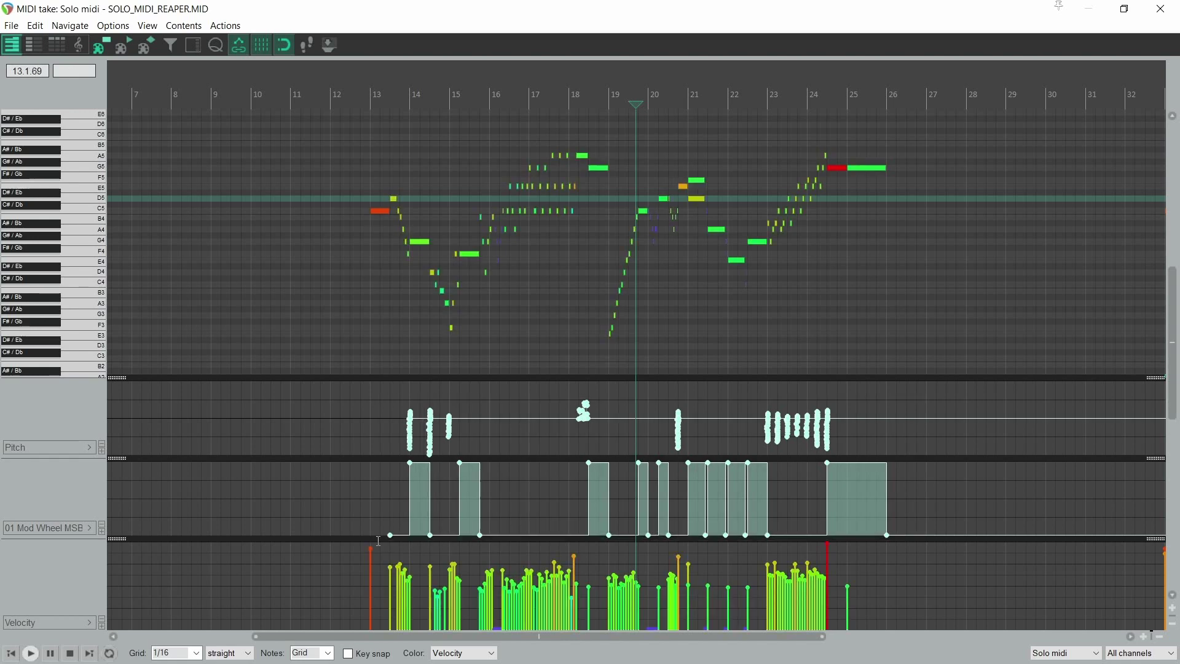
pyautogui.press('Delete')
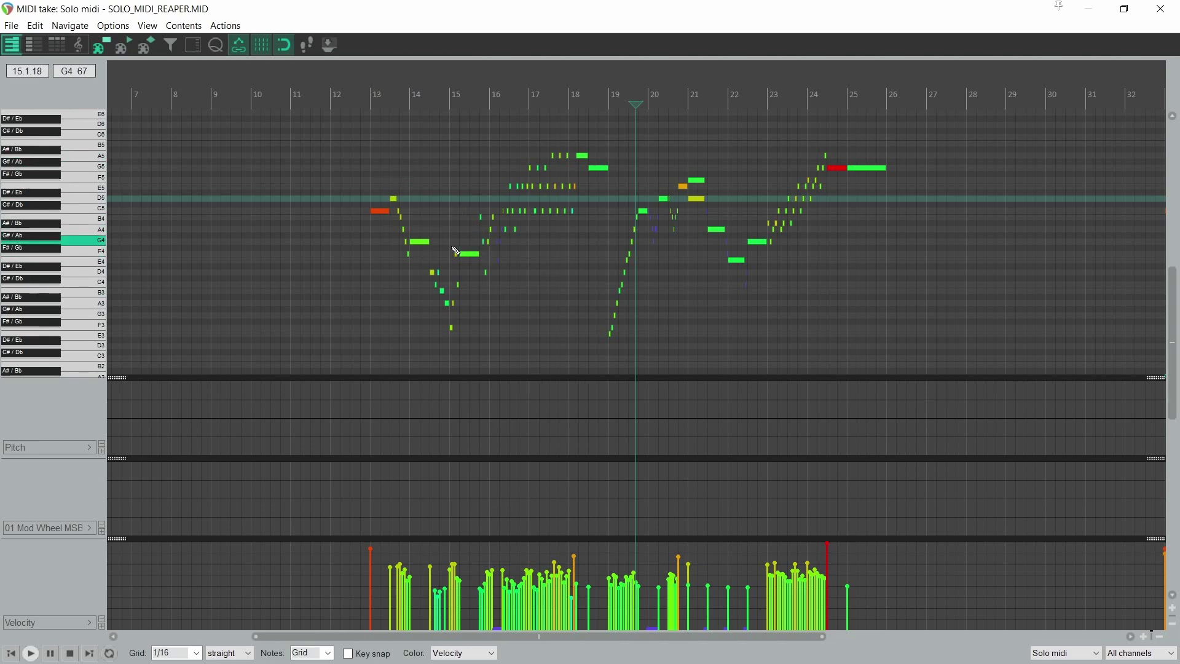
# Select all notes of the pasted solo copy and raise their velocities to the maximum
pyautogui.moveTo(330, 135); pyautogui.dragTo(909, 342)
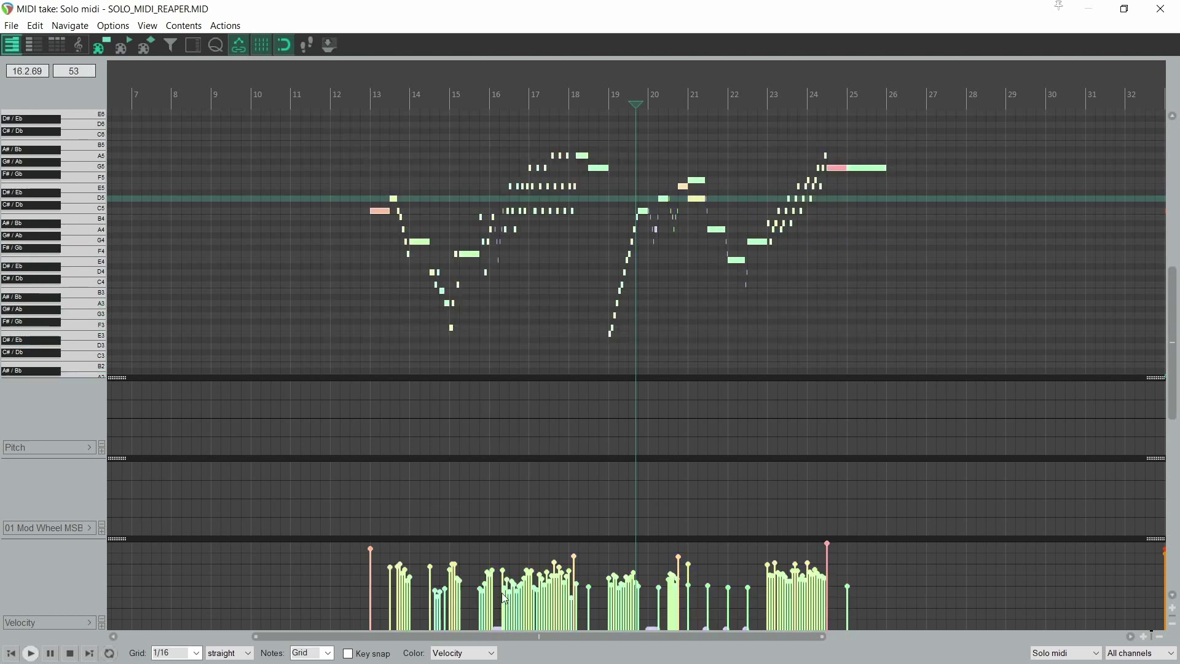
pyautogui.moveTo(430, 565); pyautogui.dragTo(425, 473)
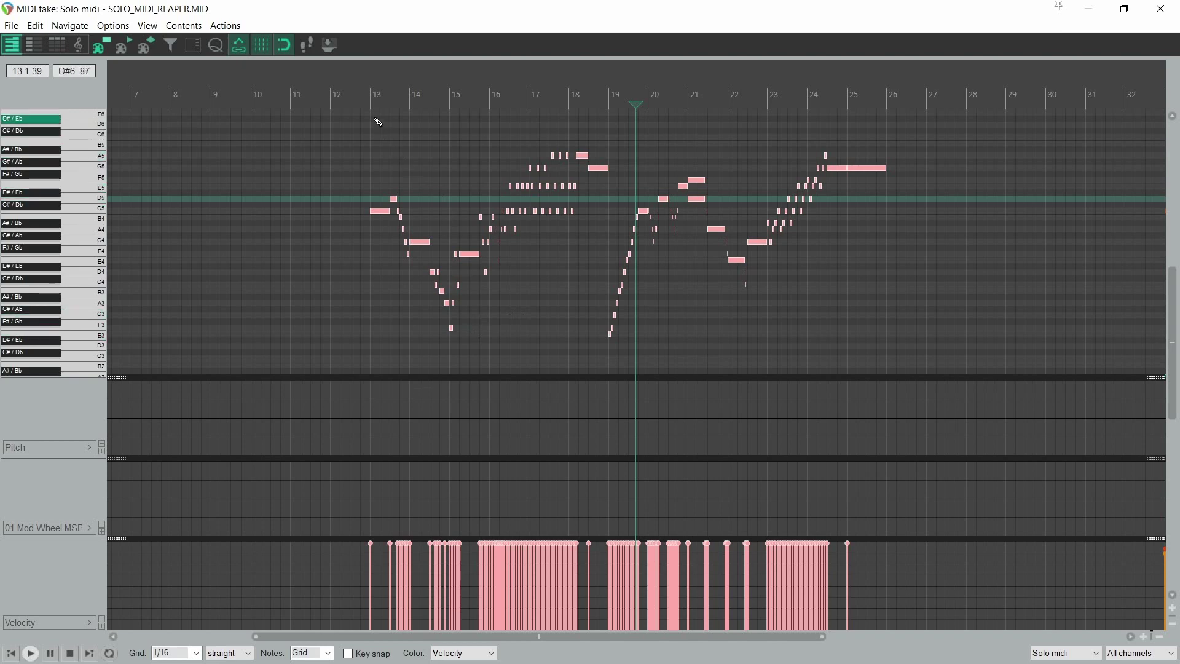
# Place the edit cursor at bar 13 and insert a short E4 note in bar 12, before the copied solo
pyautogui.click(369, 102)
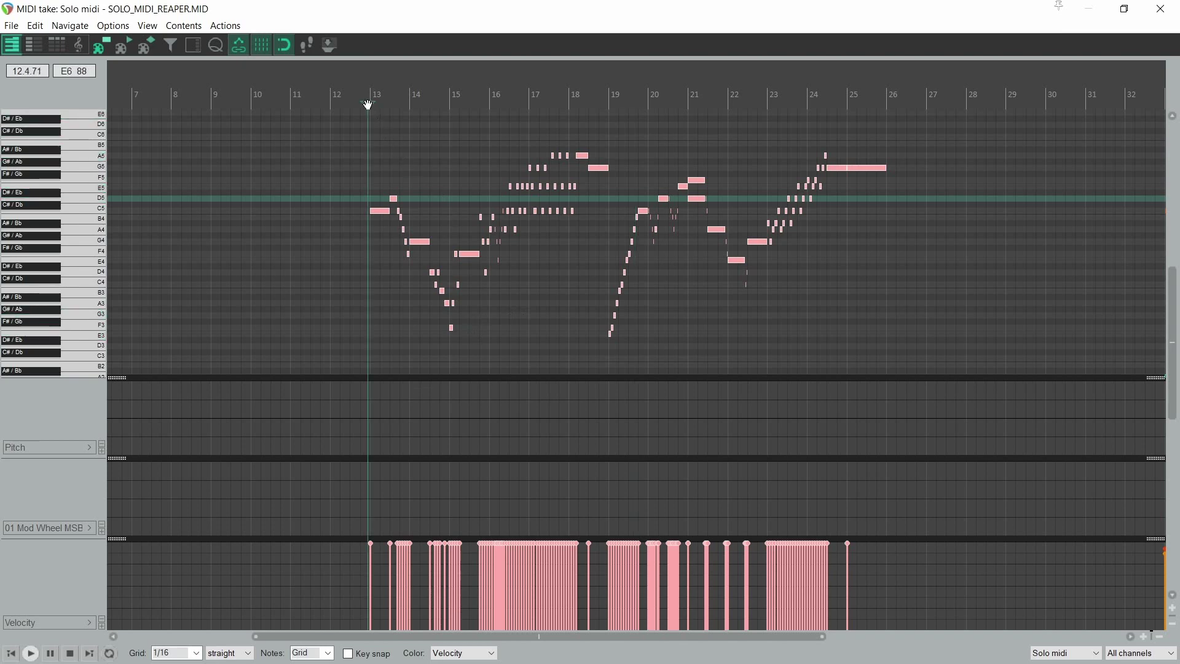
pyautogui.click(341, 264)
pyautogui.click(345, 263)
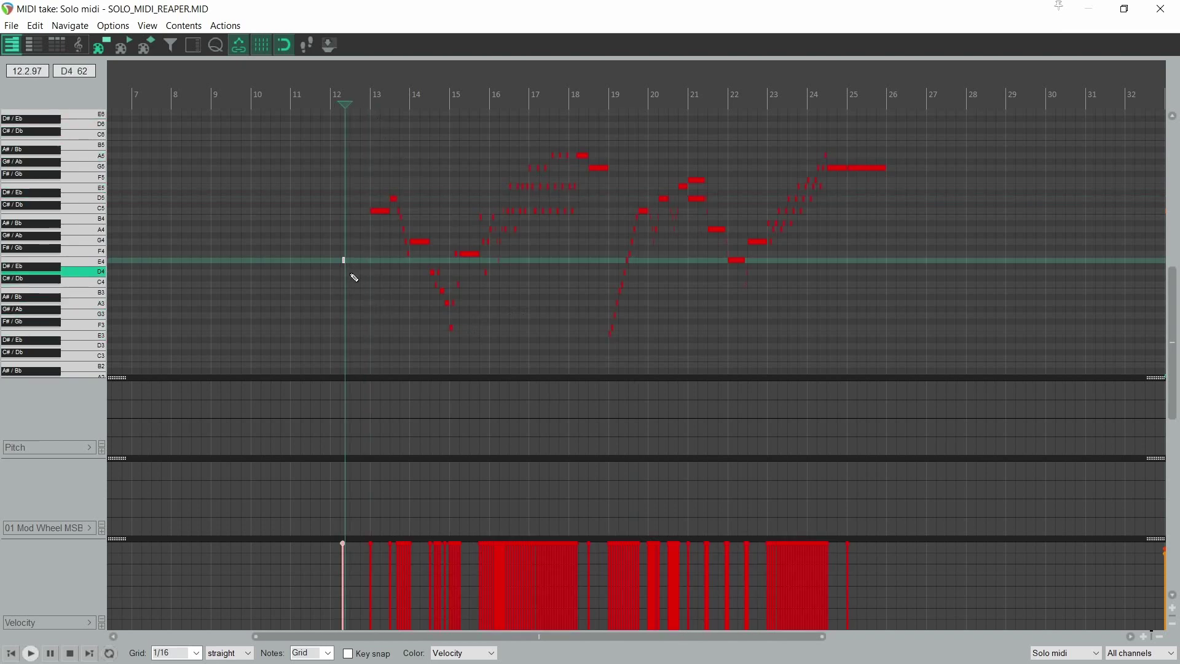
# Remove the short E4 note from bar 12, before the copied solo
pyautogui.scroll(8, 353, 295)
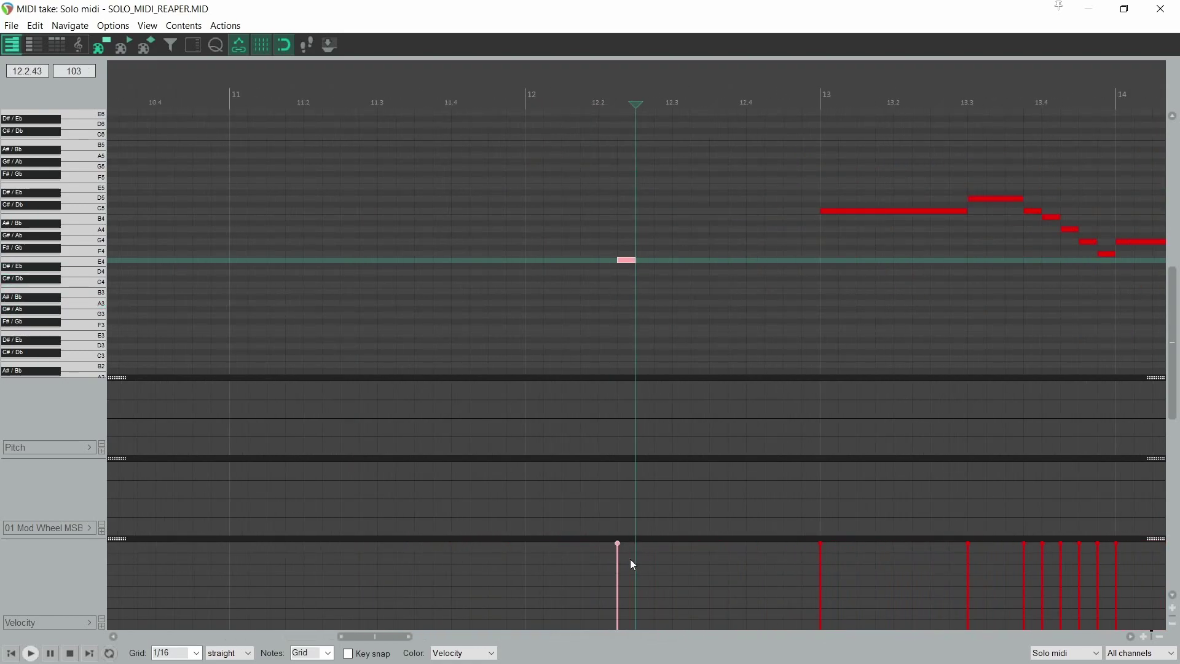
pyautogui.scroll(-3, 622, 295)
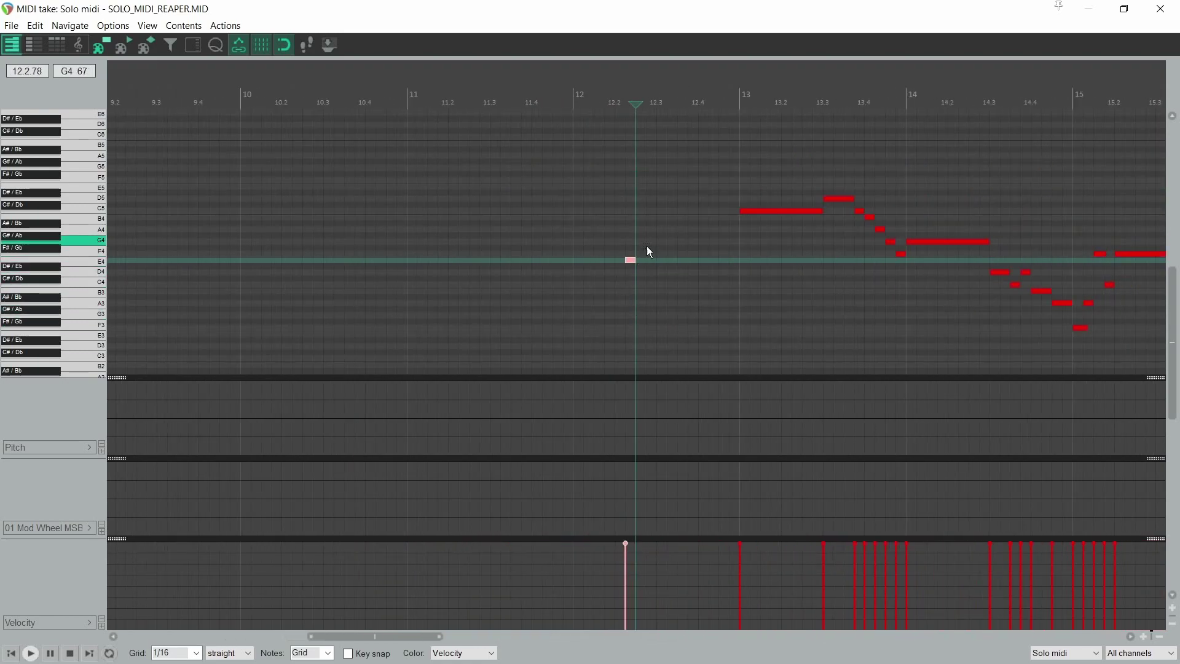
pyautogui.scroll(-5, 610, 305)
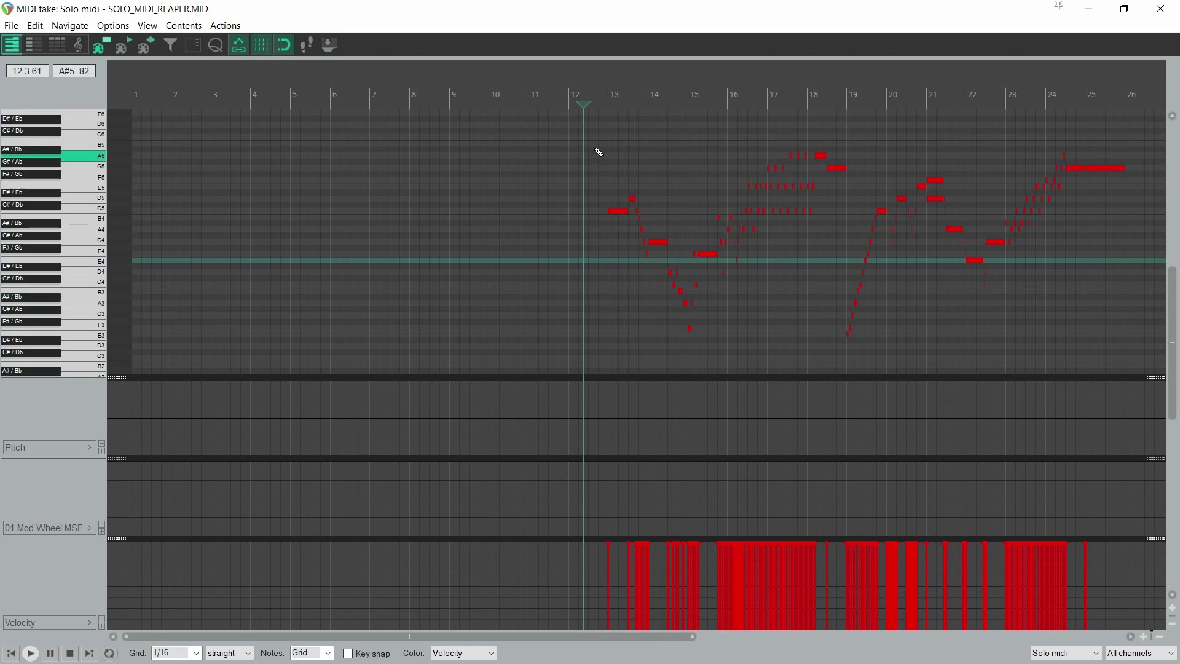
# Play back the copied solo with its uniform velocities from bar 13
pyautogui.scroll(-4, 662, 197)
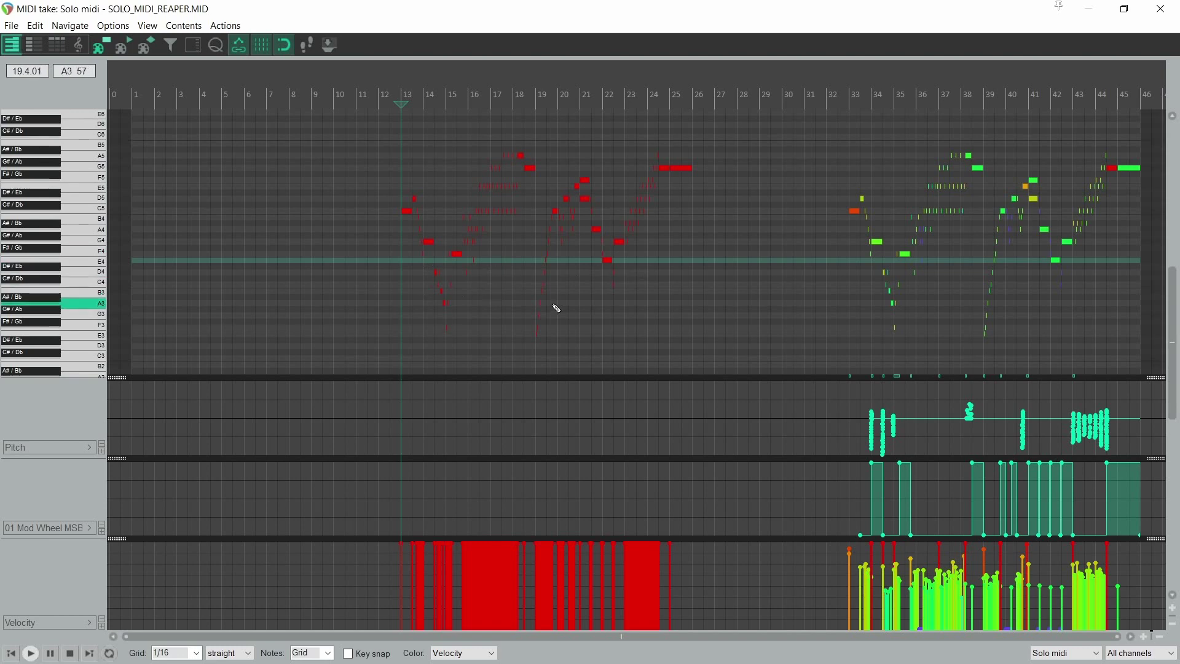
pyautogui.press('space')
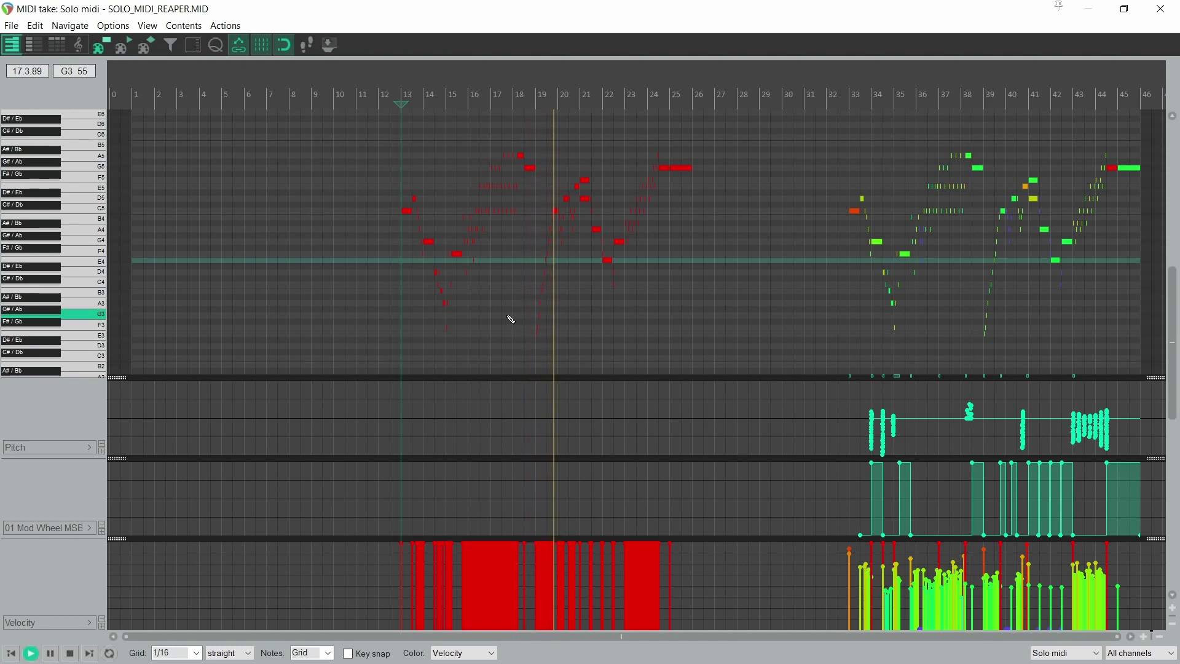
pyautogui.press('space')
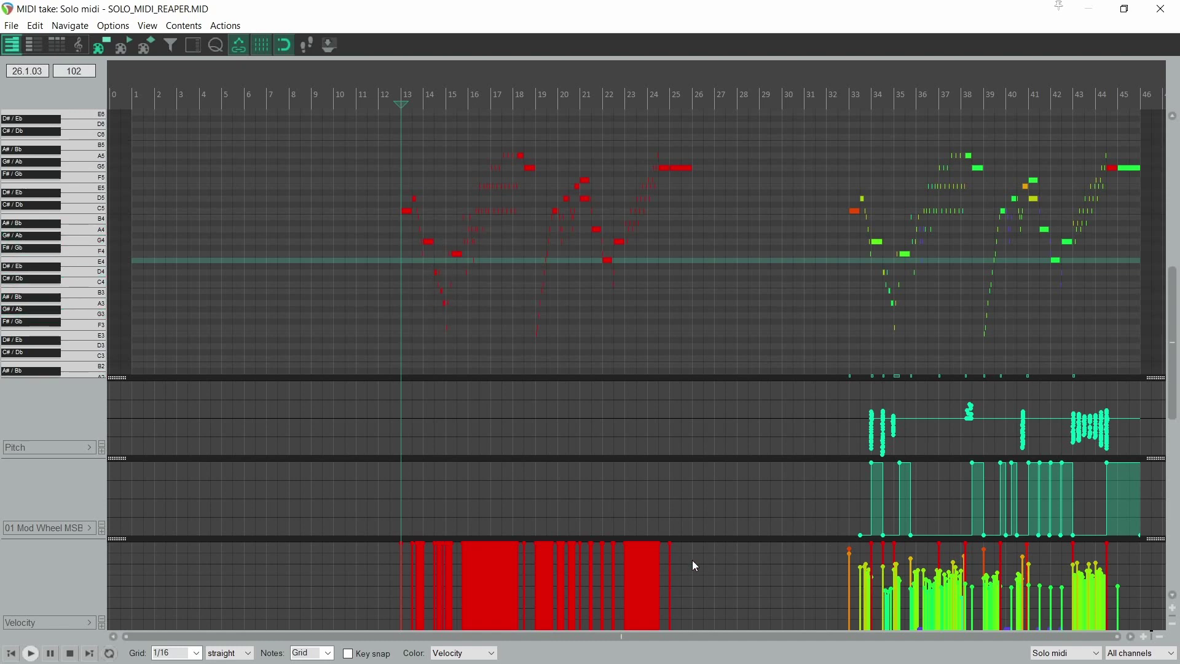
# Lower the velocities of all notes in the solo copy slightly, then humanize them with 30% velocity and 0% timing
pyautogui.moveTo(691, 563); pyautogui.dragTo(375, 525)
pyautogui.scroll(-8, 469, 576)
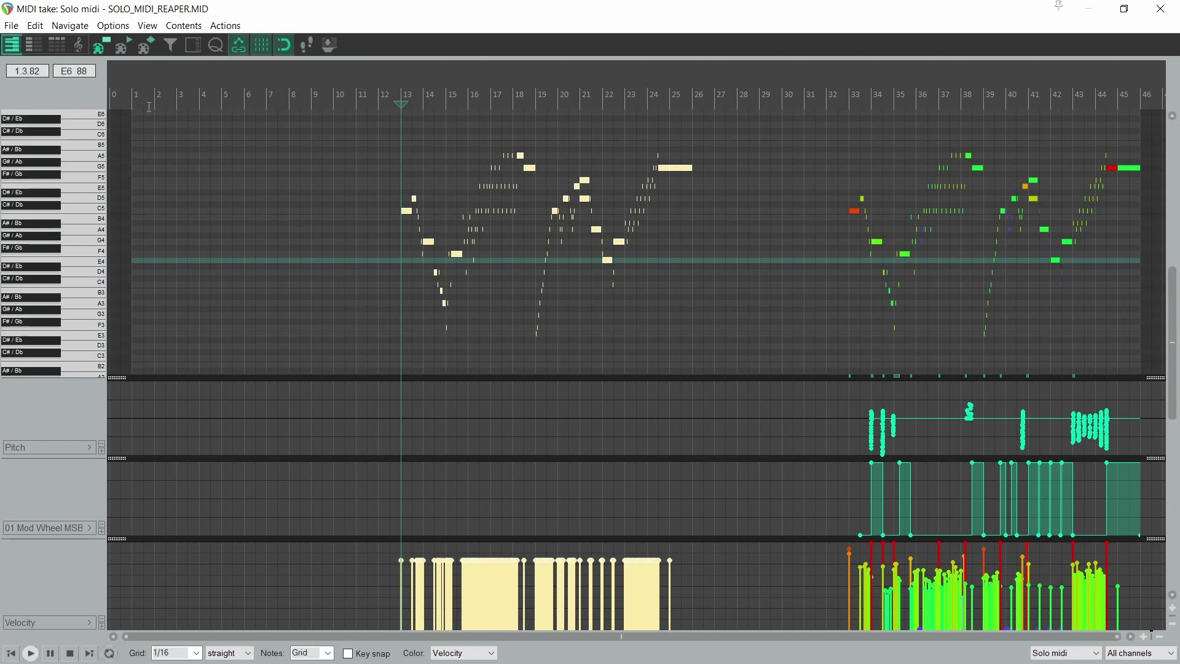
pyautogui.click(147, 26)
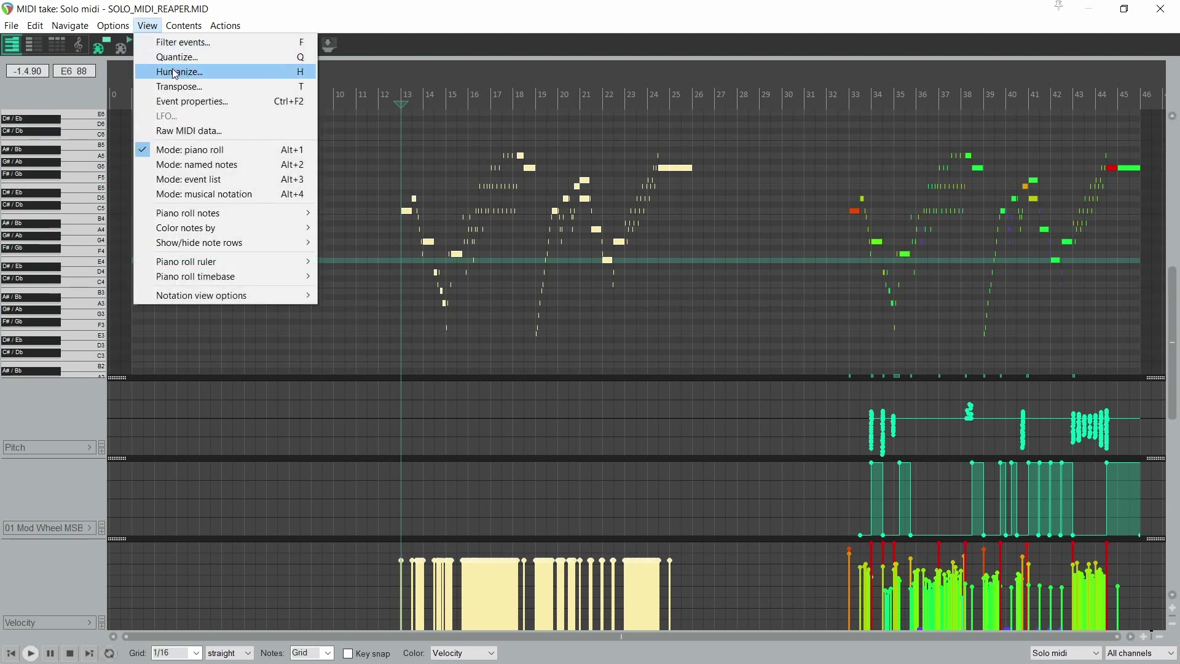
pyautogui.click(298, 76)
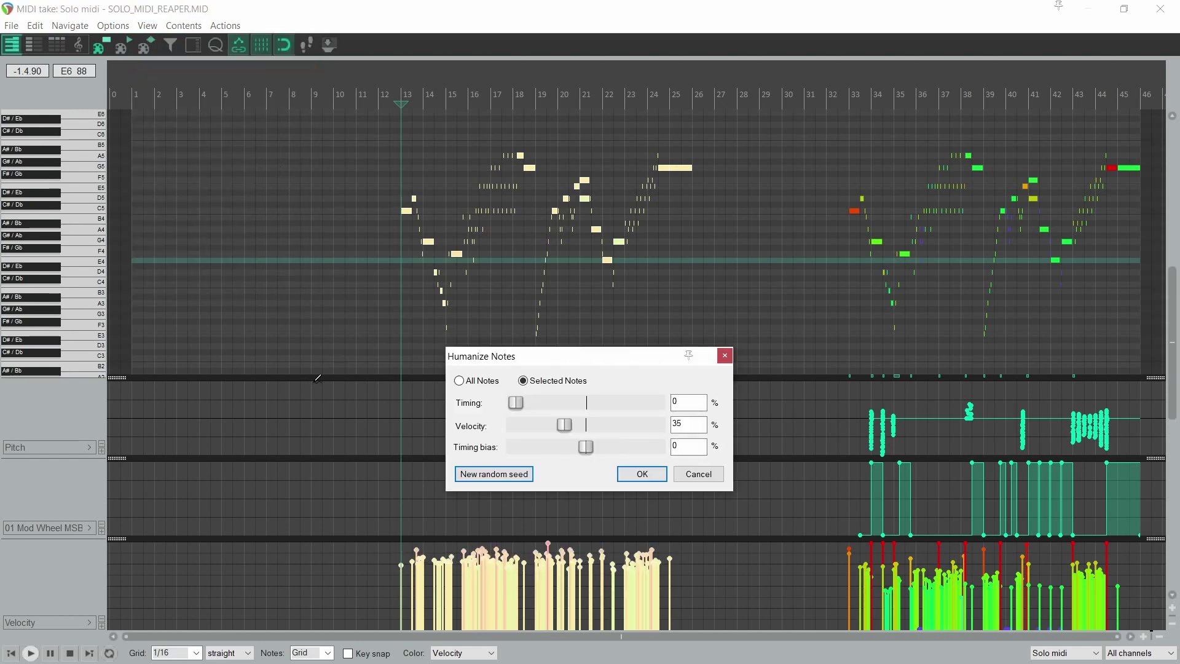
pyautogui.moveTo(568, 429)
pyautogui.mouseDown()
pyautogui.moveTo(546, 429)
pyautogui.moveTo(579, 427)
pyautogui.mouseUp()
pyautogui.moveTo(589, 429)
pyautogui.mouseDown()
pyautogui.moveTo(549, 428)
pyautogui.moveTo(611, 429)
pyautogui.moveTo(535, 430)
pyautogui.moveTo(618, 434)
pyautogui.moveTo(544, 430)
pyautogui.moveTo(581, 436)
pyautogui.mouseUp()
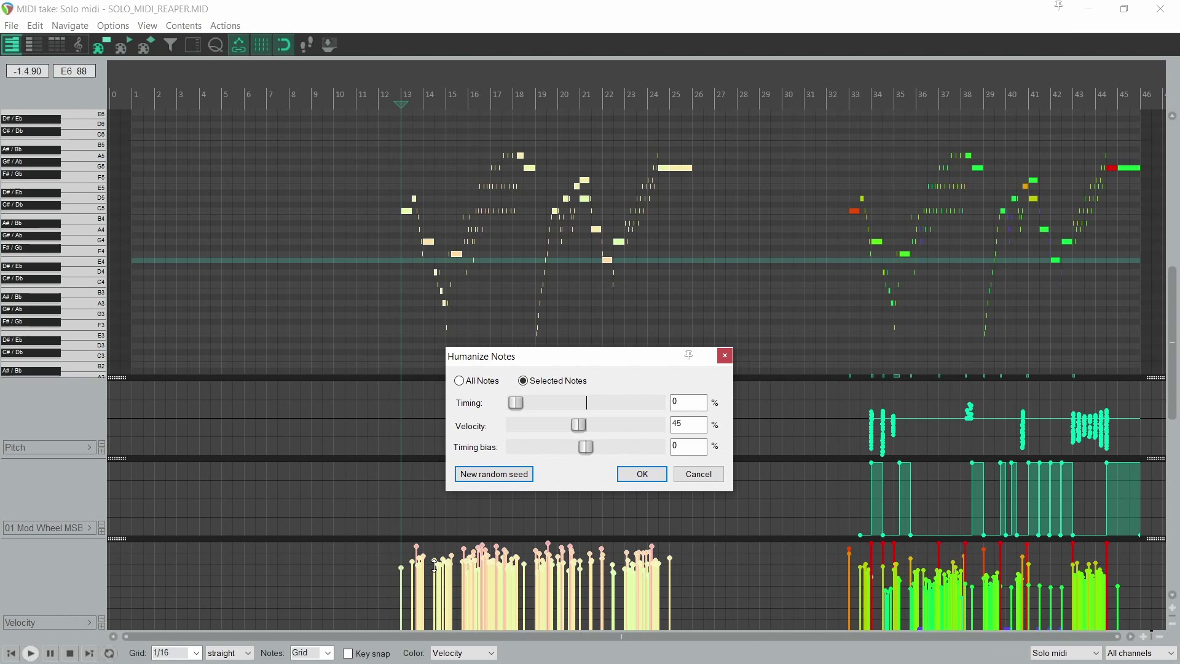
pyautogui.moveTo(577, 434); pyautogui.dragTo(559, 432)
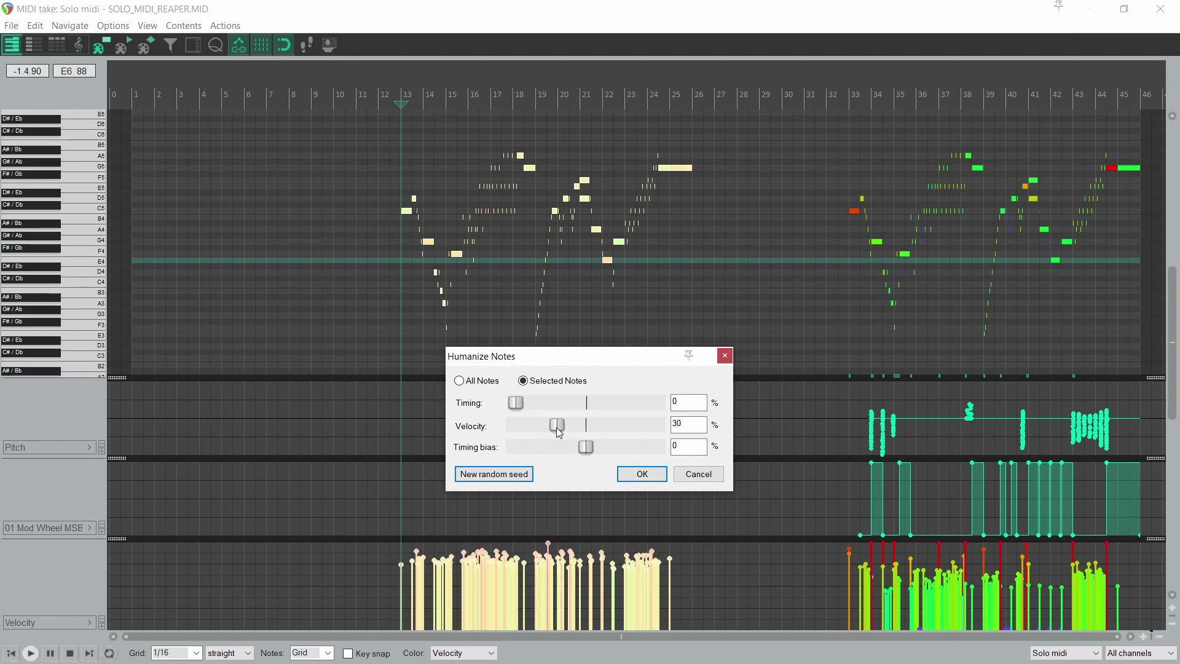
pyautogui.click(643, 475)
# Humanize the velocities of the descending phrase from mid-bar 14 into bar 15 at 28%
pyautogui.click(557, 103)
pyautogui.scroll(3, 557, 103)
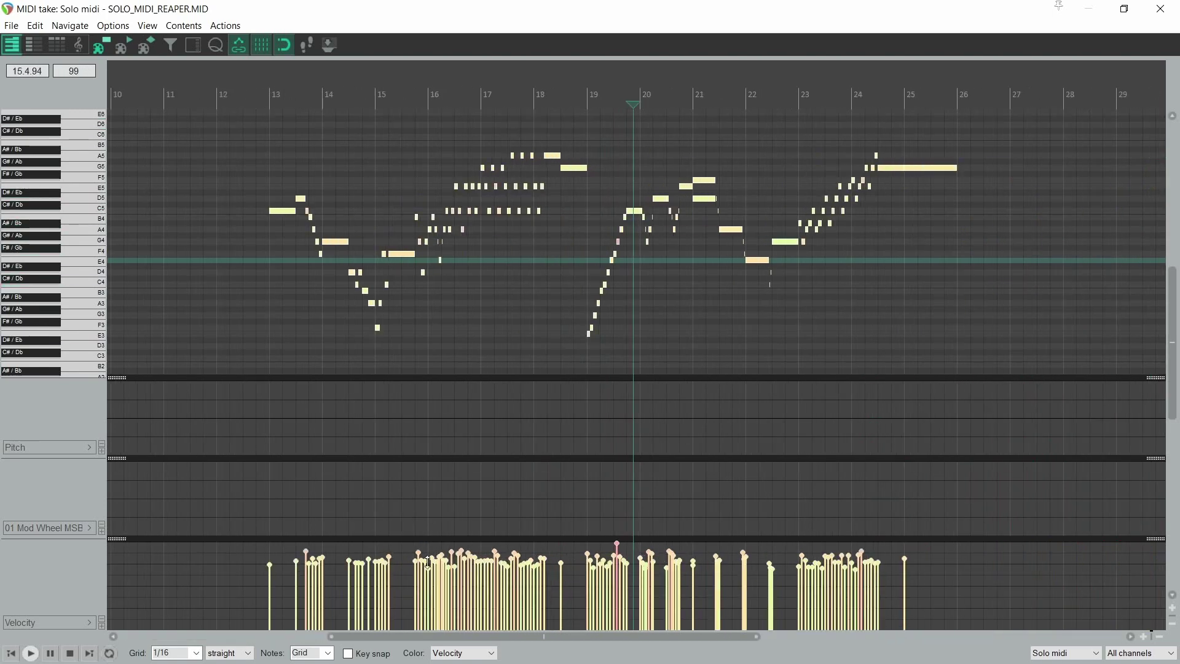
pyautogui.moveTo(348, 551); pyautogui.dragTo(400, 568)
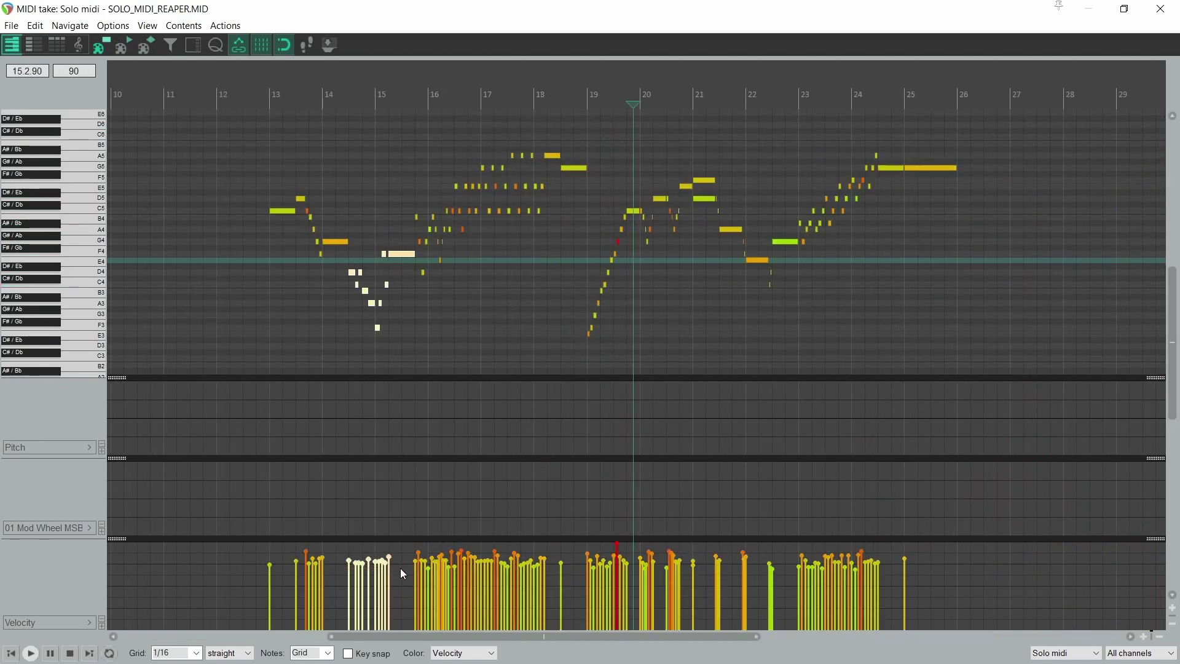
pyautogui.press('h')
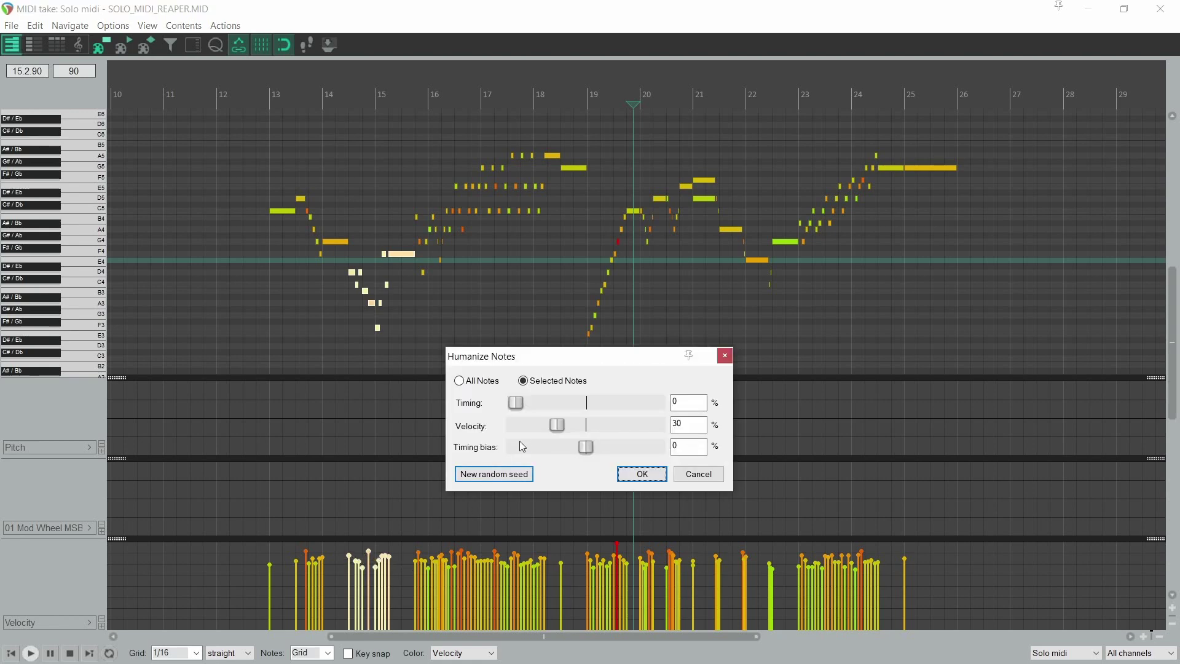
pyautogui.moveTo(558, 423)
pyautogui.mouseDown()
pyautogui.moveTo(544, 423)
pyautogui.moveTo(566, 433)
pyautogui.mouseUp()
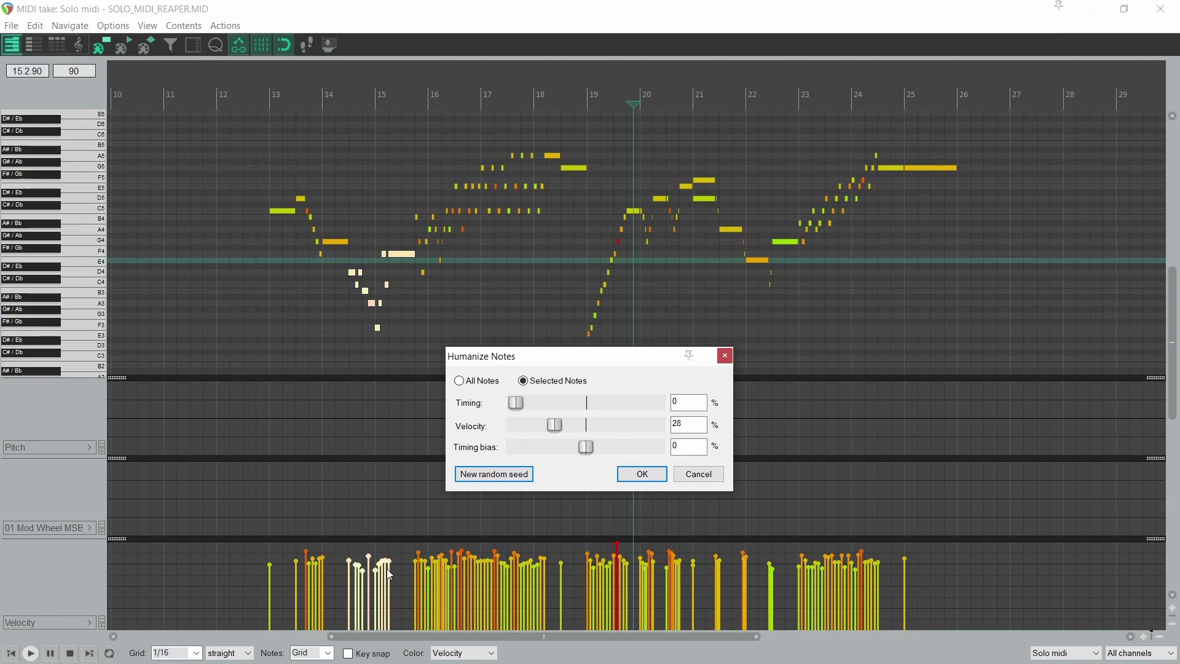
pyautogui.moveTo(402, 550); pyautogui.dragTo(378, 589)
pyautogui.click(642, 474)
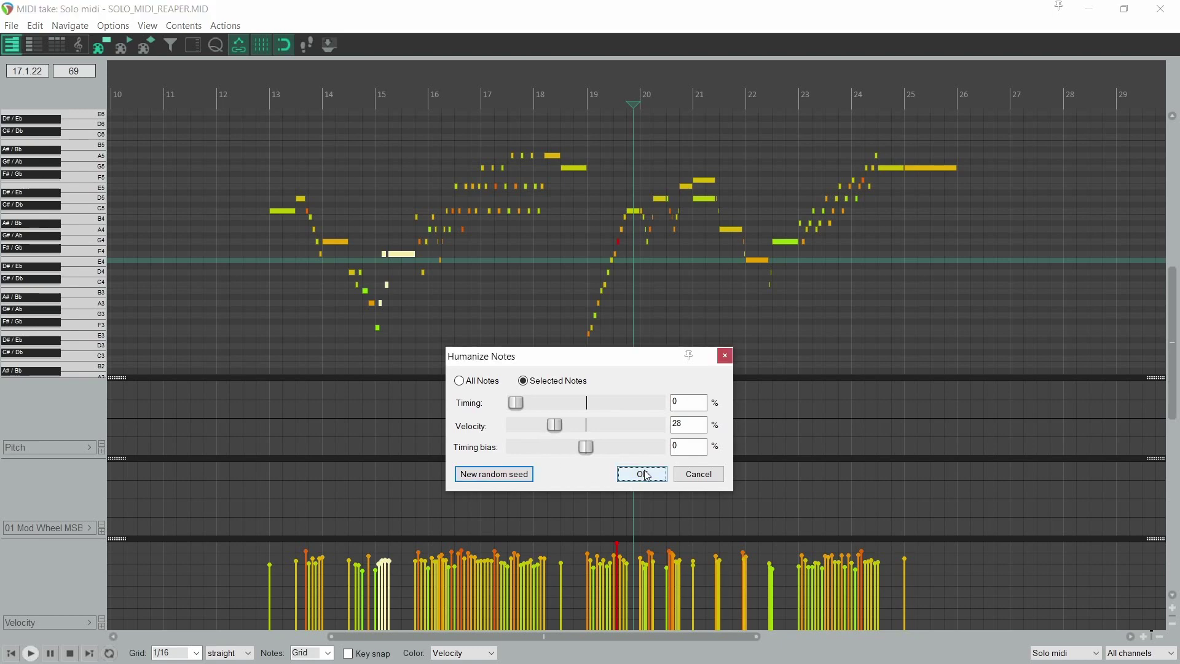
# Humanize the velocities of the first few ascending notes in bar 15 at 44%
pyautogui.press('h')
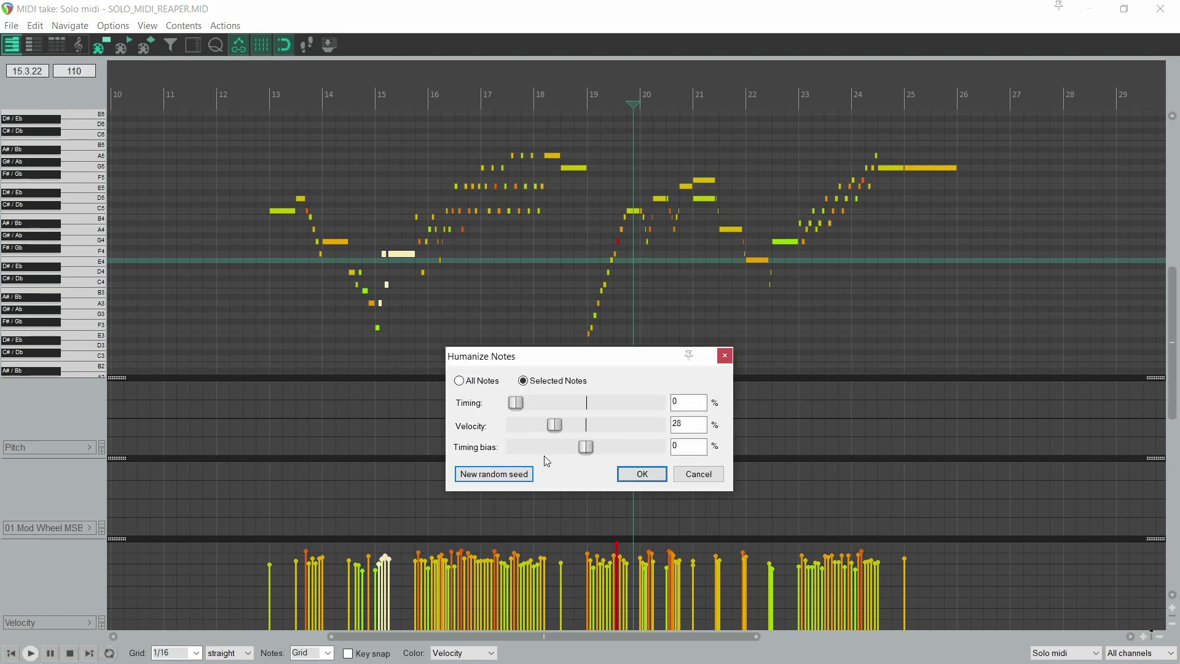
pyautogui.moveTo(556, 428); pyautogui.dragTo(579, 429)
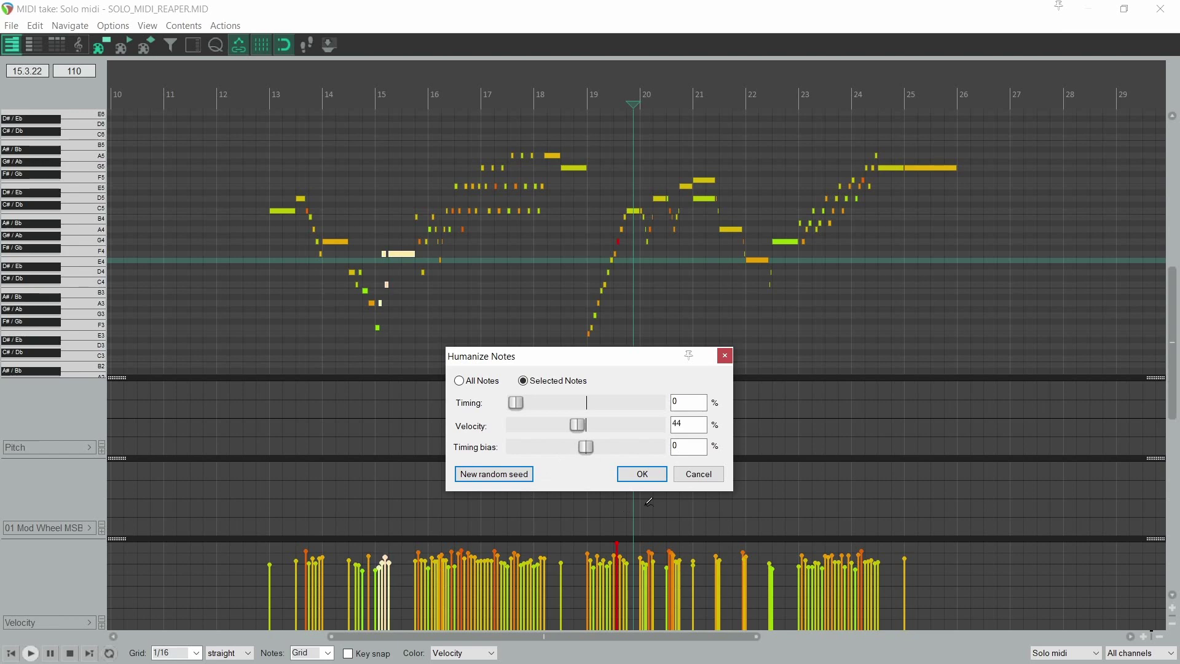
pyautogui.click(644, 476)
# Select the group of fast notes around the start of bar 17 and humanize their velocities at 25%
pyautogui.moveTo(478, 547); pyautogui.dragTo(493, 568)
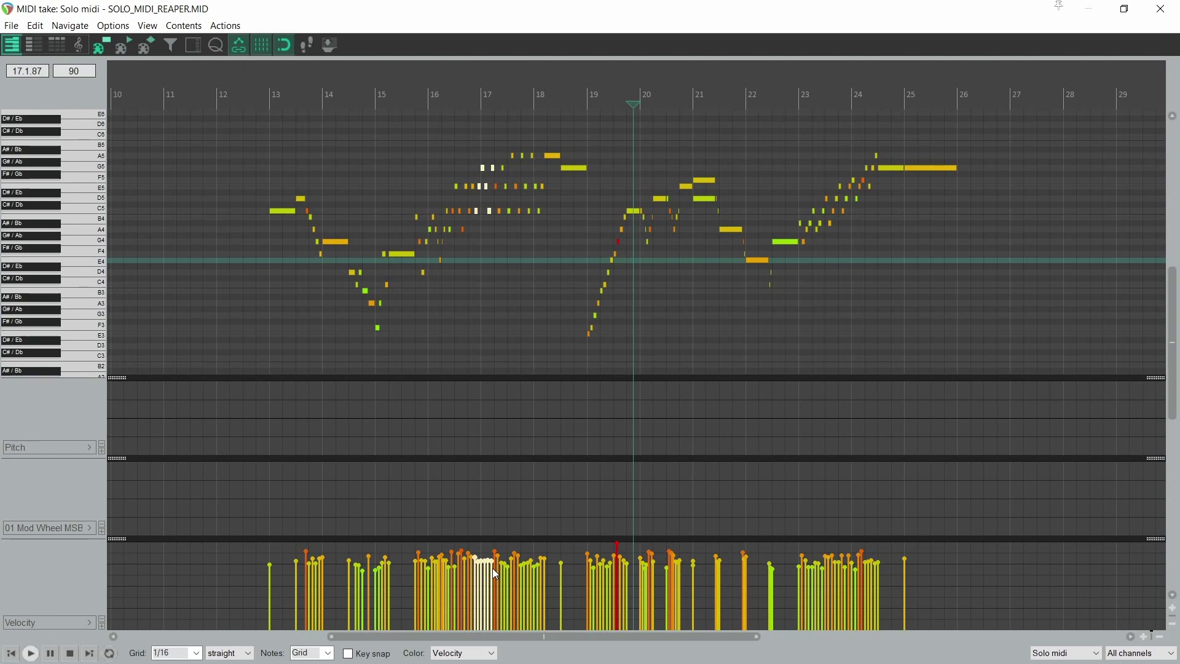
pyautogui.press('h')
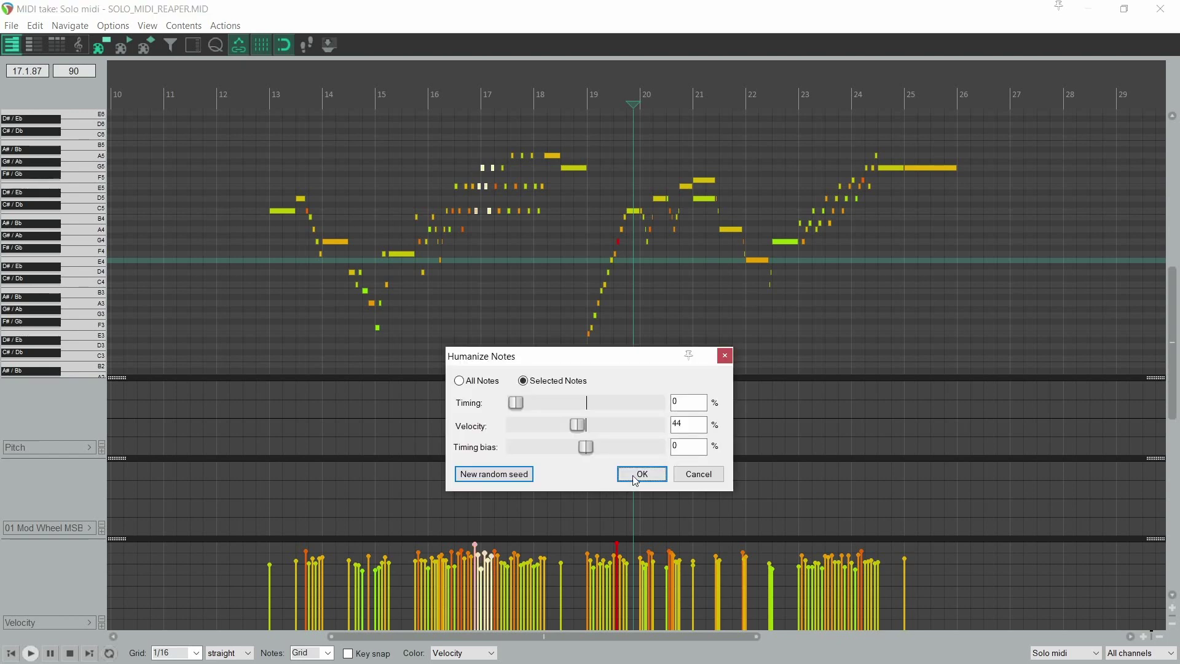
pyautogui.moveTo(588, 429); pyautogui.dragTo(556, 426)
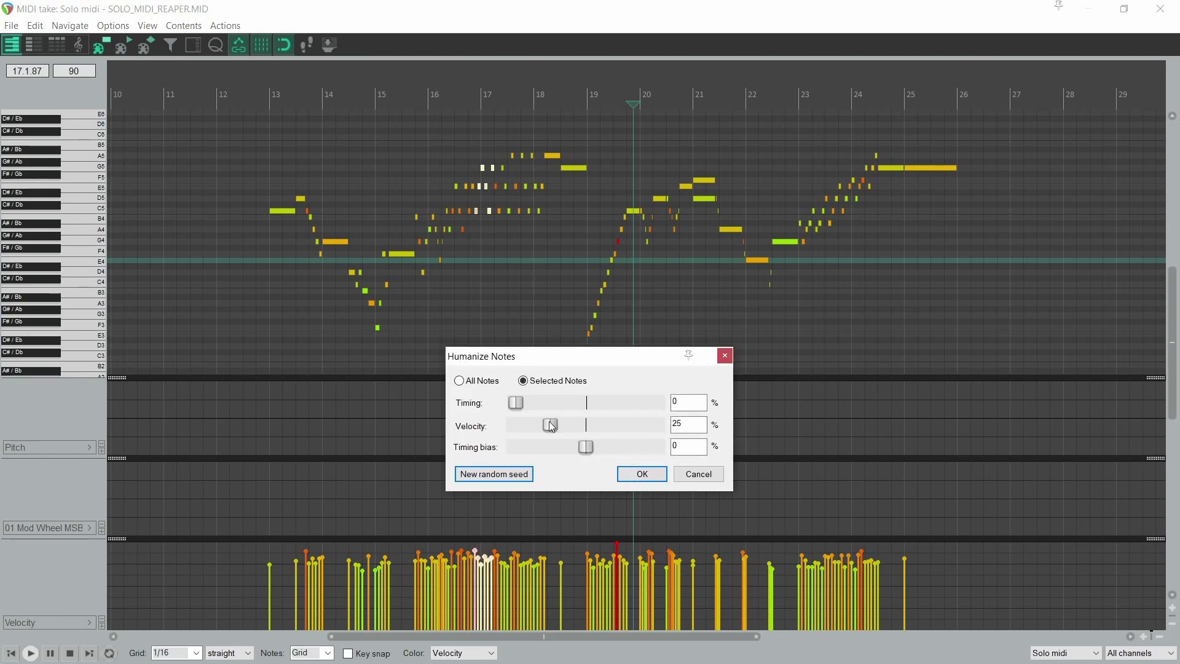
pyautogui.click(642, 474)
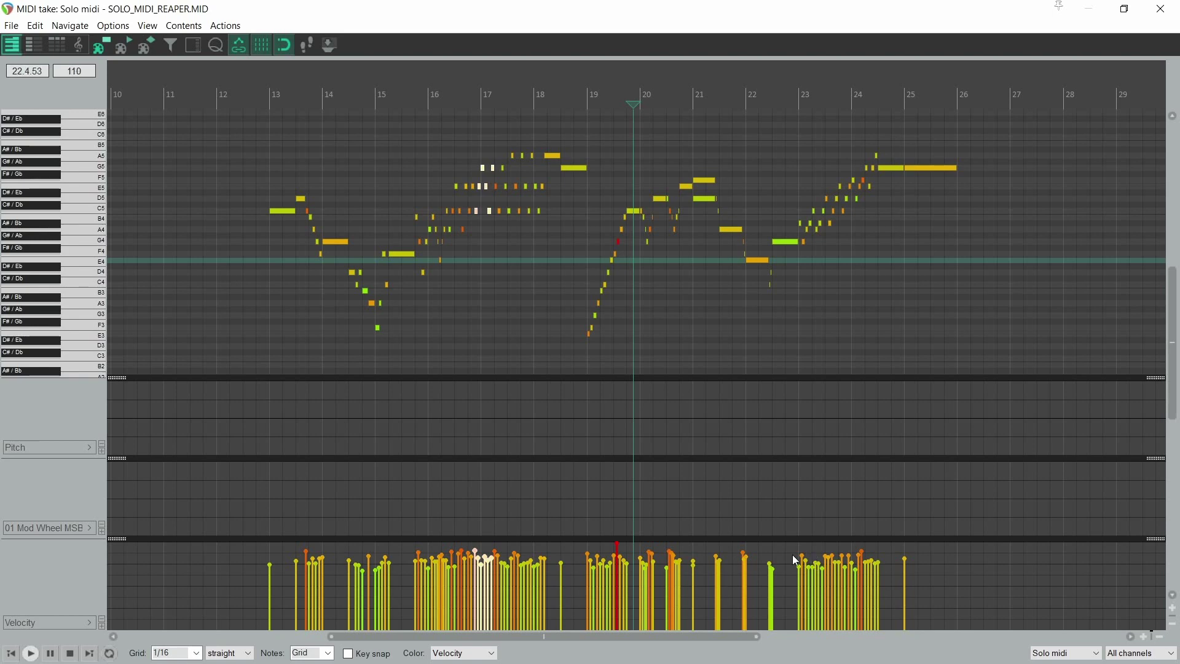
# Select the first run of notes in bar 23 and humanize their velocities at 15%
pyautogui.moveTo(807, 569); pyautogui.dragTo(816, 576)
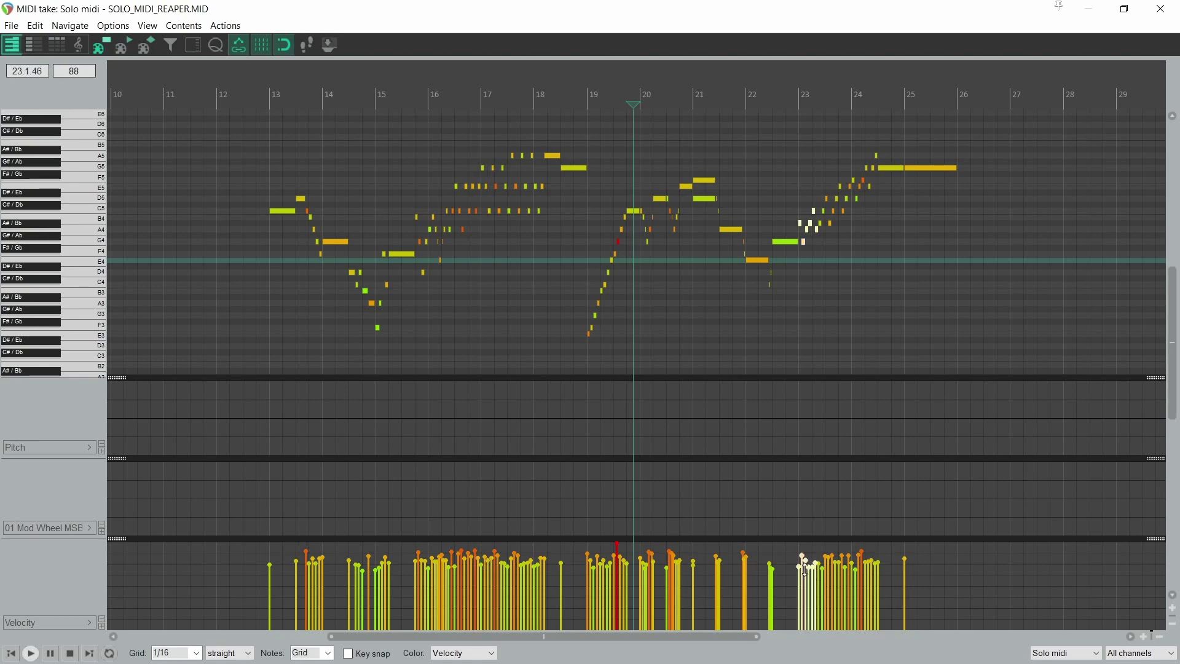
pyautogui.press('h')
pyautogui.moveTo(551, 425); pyautogui.dragTo(537, 425)
pyautogui.click(643, 474)
pyautogui.scroll(3, 633, 572)
pyautogui.scroll(-3, 627, 563)
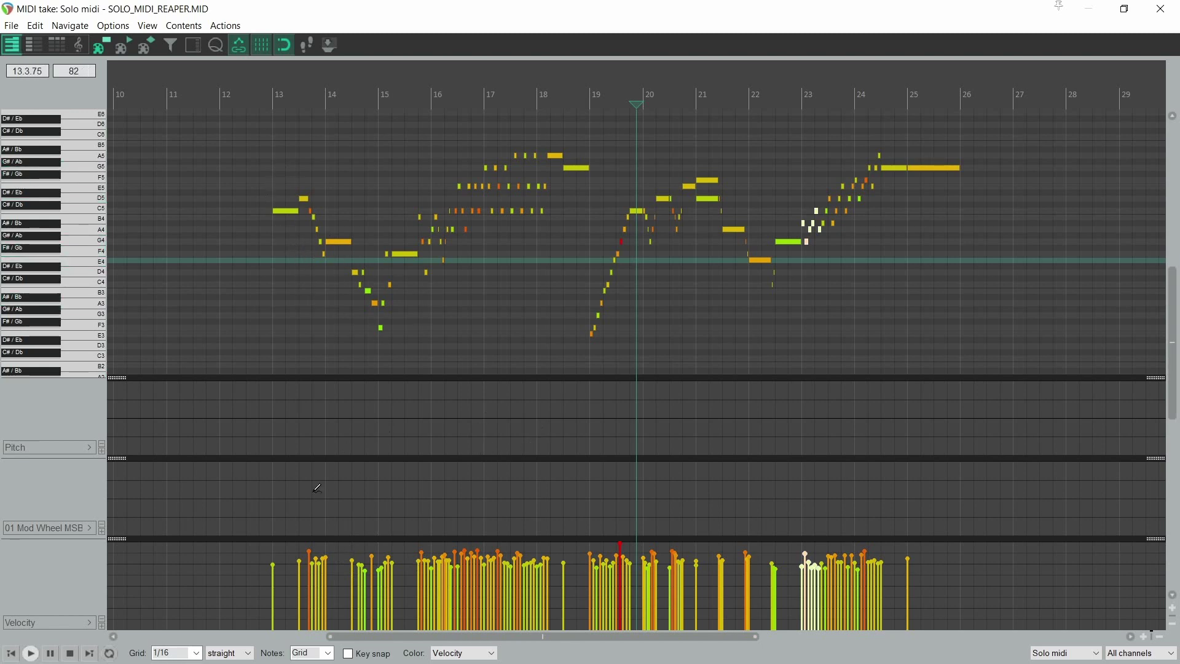
# Select the last fast notes of bar 24 and humanize their velocities at 28%
pyautogui.moveTo(876, 577); pyautogui.dragTo(865, 574)
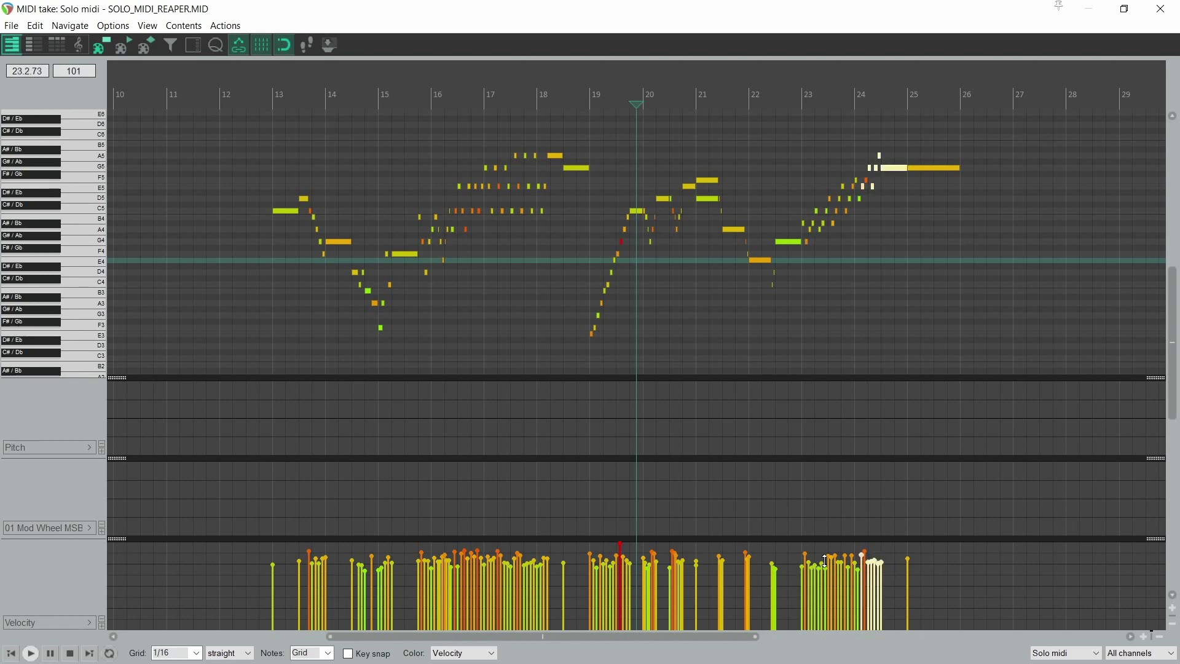
pyautogui.press('h')
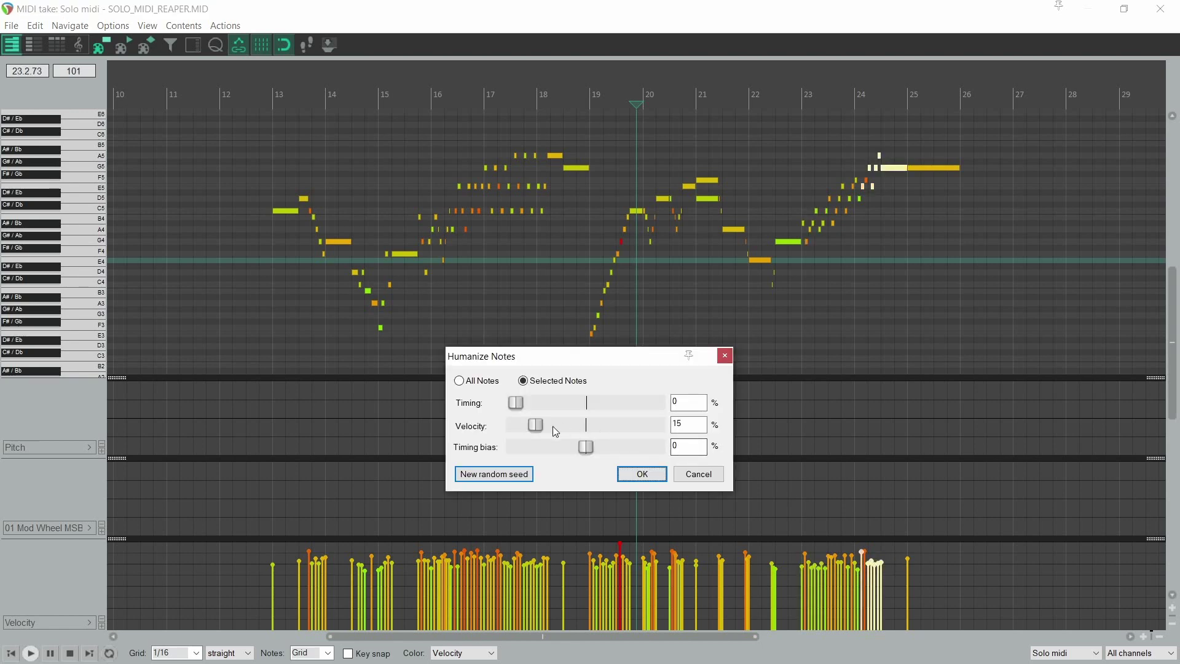
pyautogui.moveTo(537, 424); pyautogui.dragTo(558, 431)
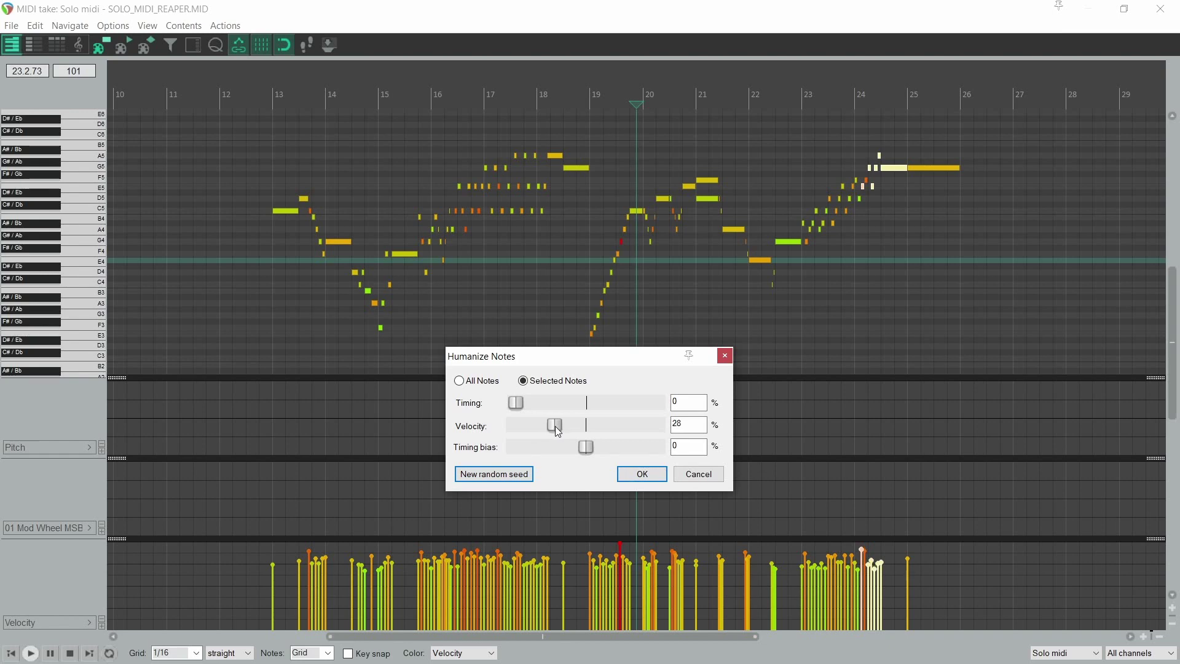
pyautogui.click(621, 480)
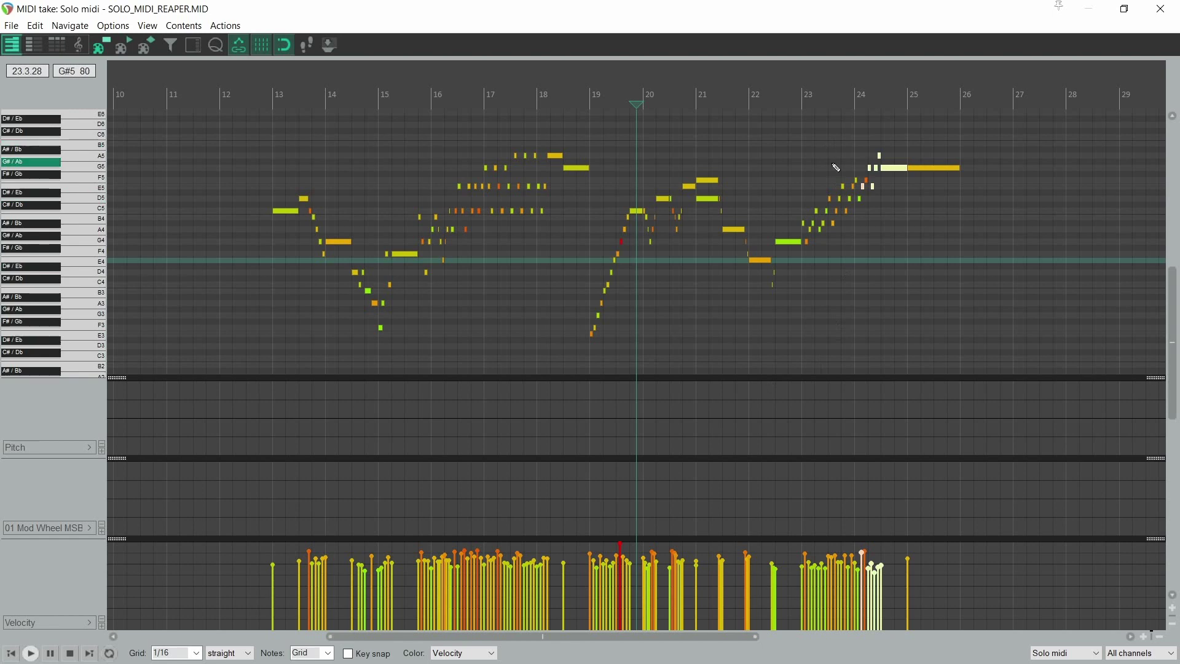
# Play back the humanized solo copy from the start of bar 13
pyautogui.click(273, 98)
pyautogui.press('space')
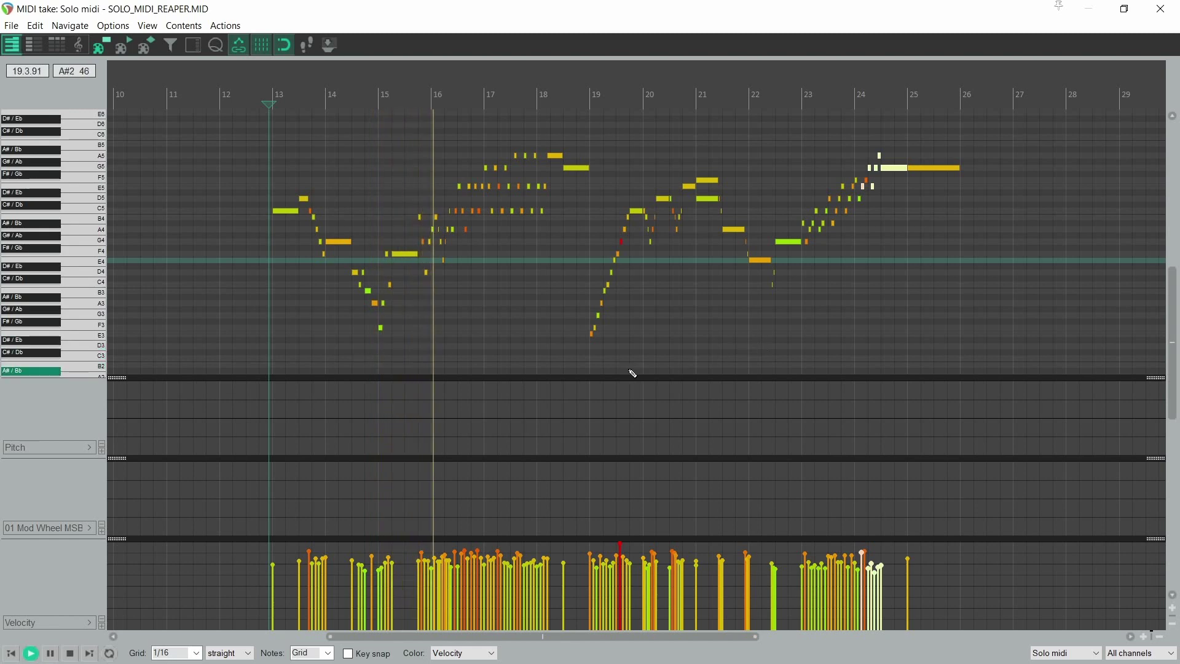
pyautogui.press('space')
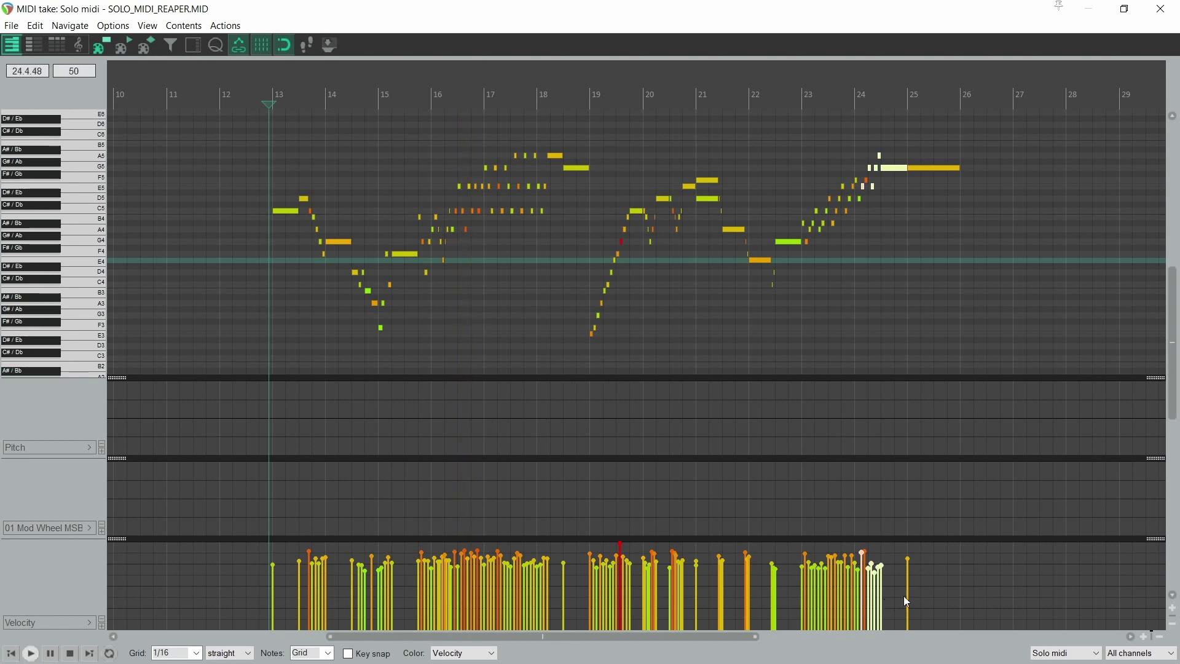
# Lower the velocities of all solo copy notes slightly, then reduce the single loudest note in bar 19 to match its neighbours
pyautogui.moveTo(944, 592); pyautogui.dragTo(241, 537)
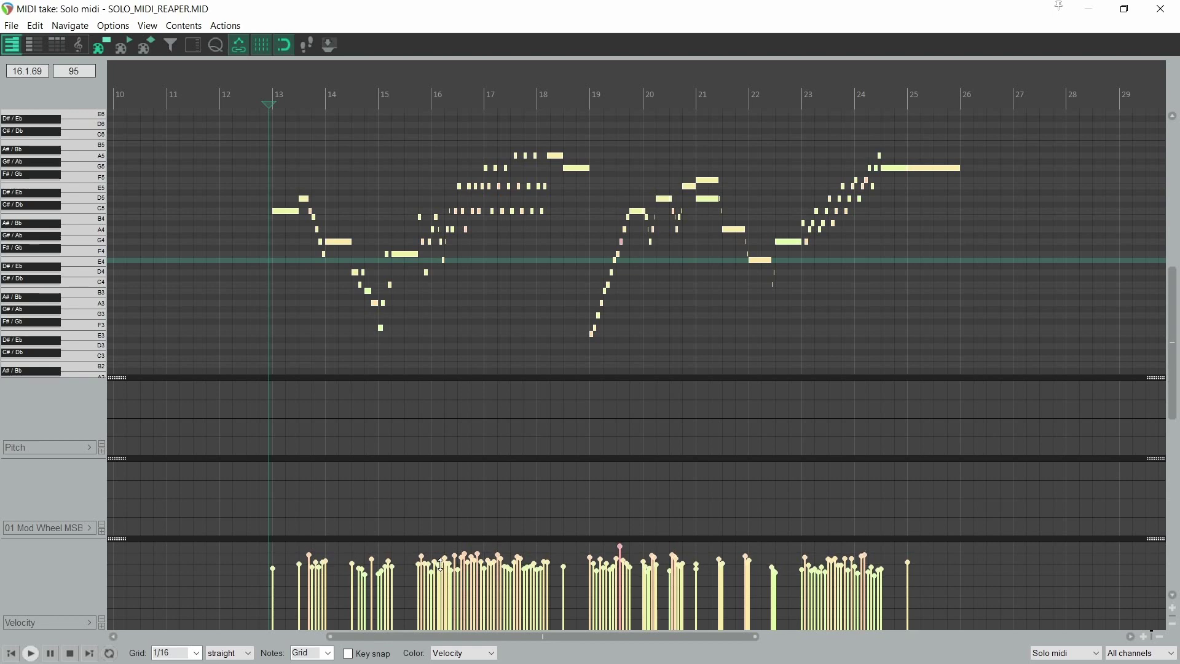
pyautogui.rightClick(635, 554)
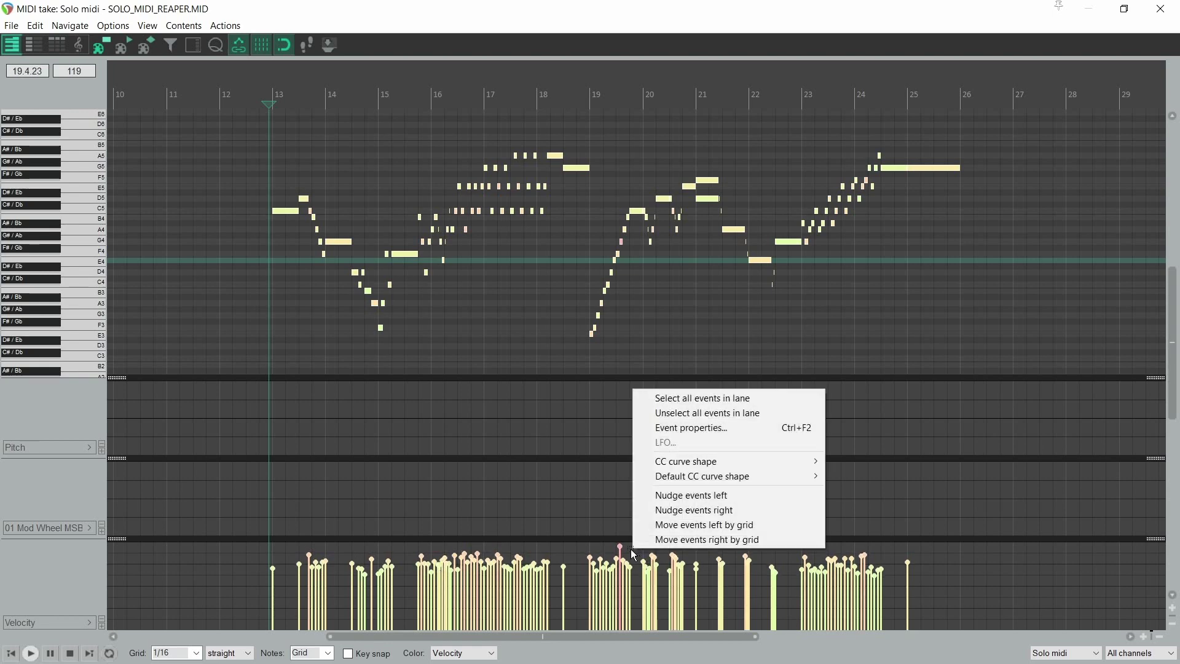
pyautogui.click(613, 549)
pyautogui.moveTo(627, 545); pyautogui.dragTo(627, 547)
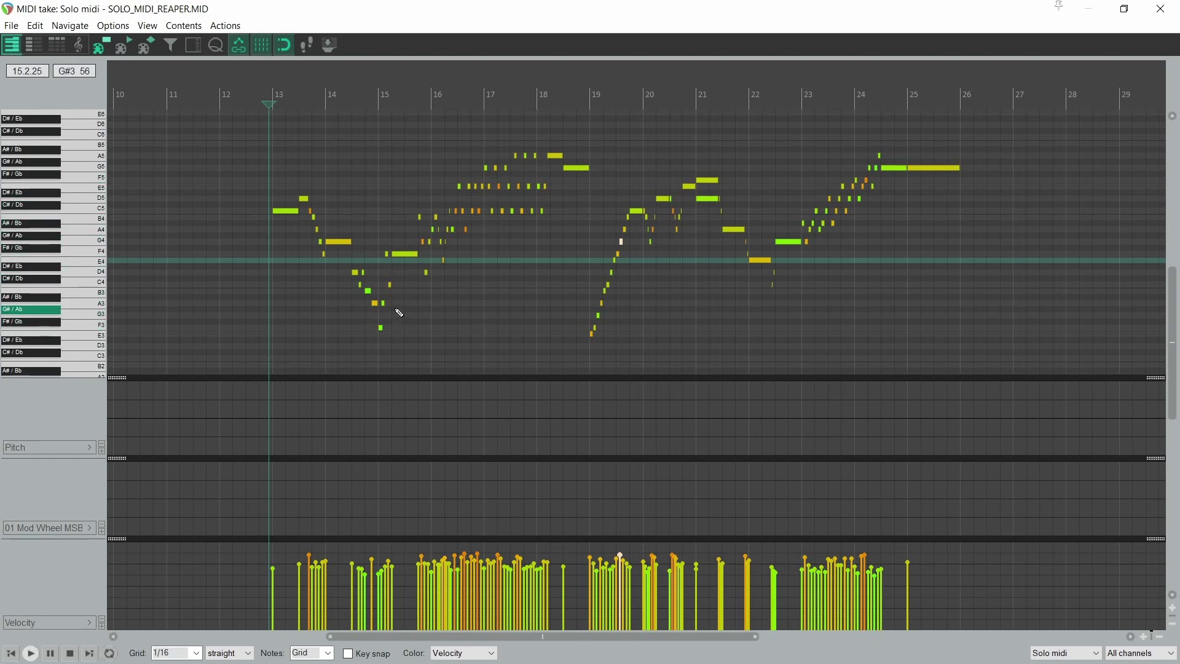
# Insert a Sustain C0 keyswitch note one sixteenth long at the start of bar 13 in the solo copy
pyautogui.scroll(-4, 399, 313)
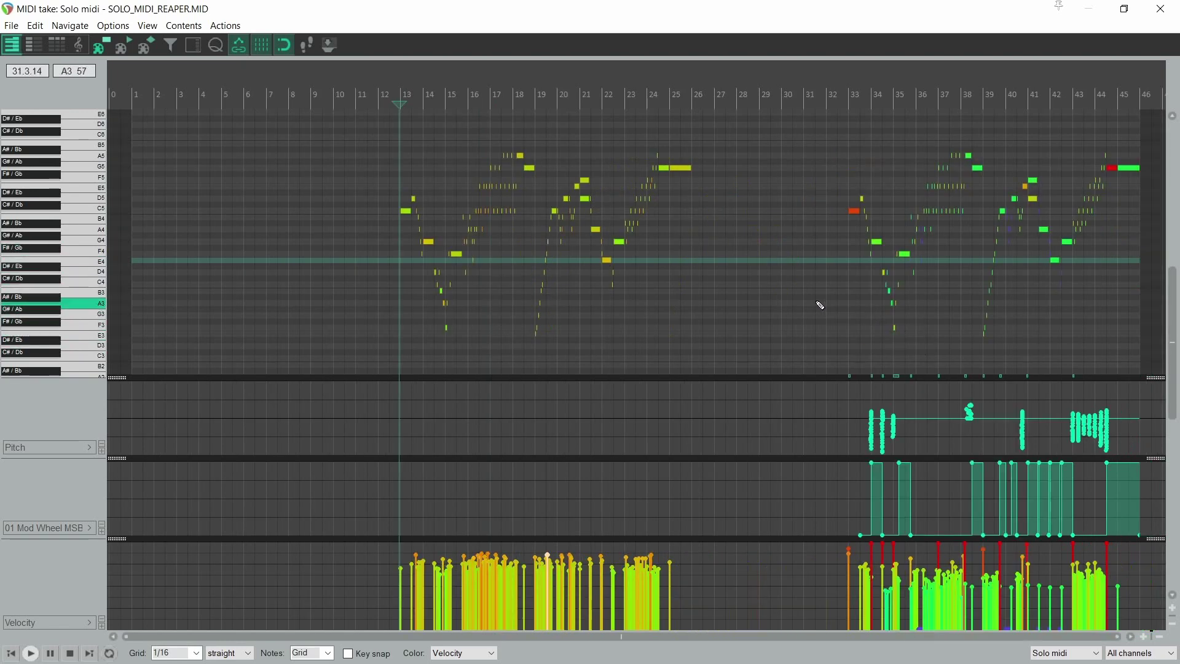
pyautogui.scroll(-3, 821, 301)
pyautogui.scroll(-6, 819, 289)
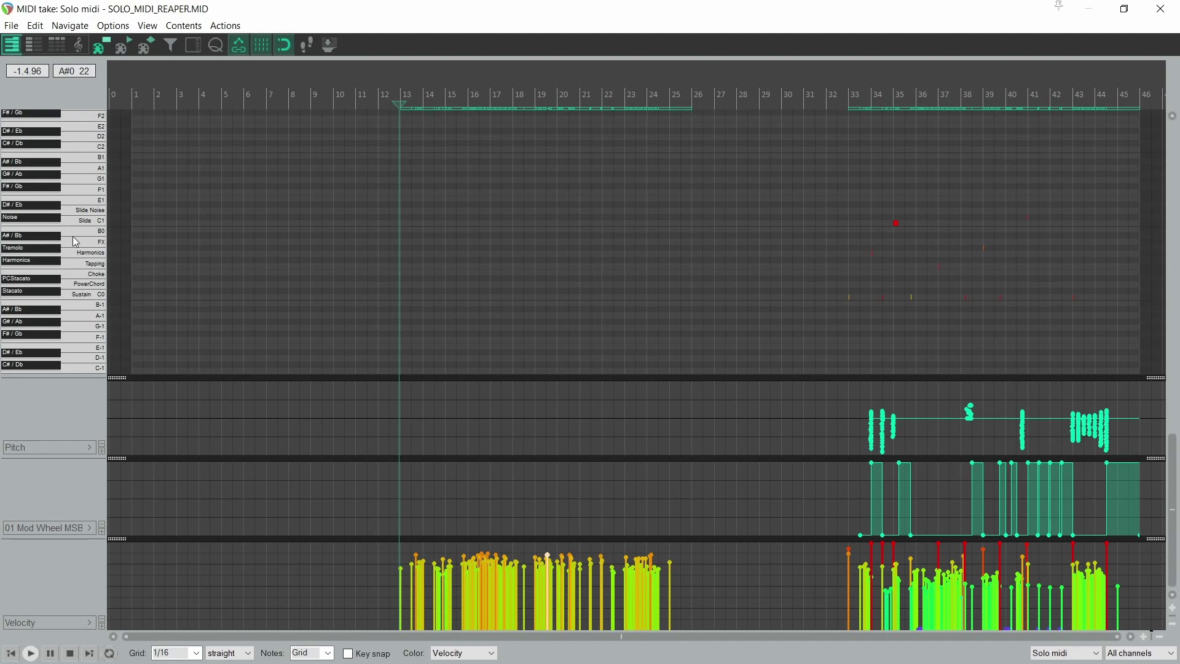
pyautogui.scroll(8, 595, 192)
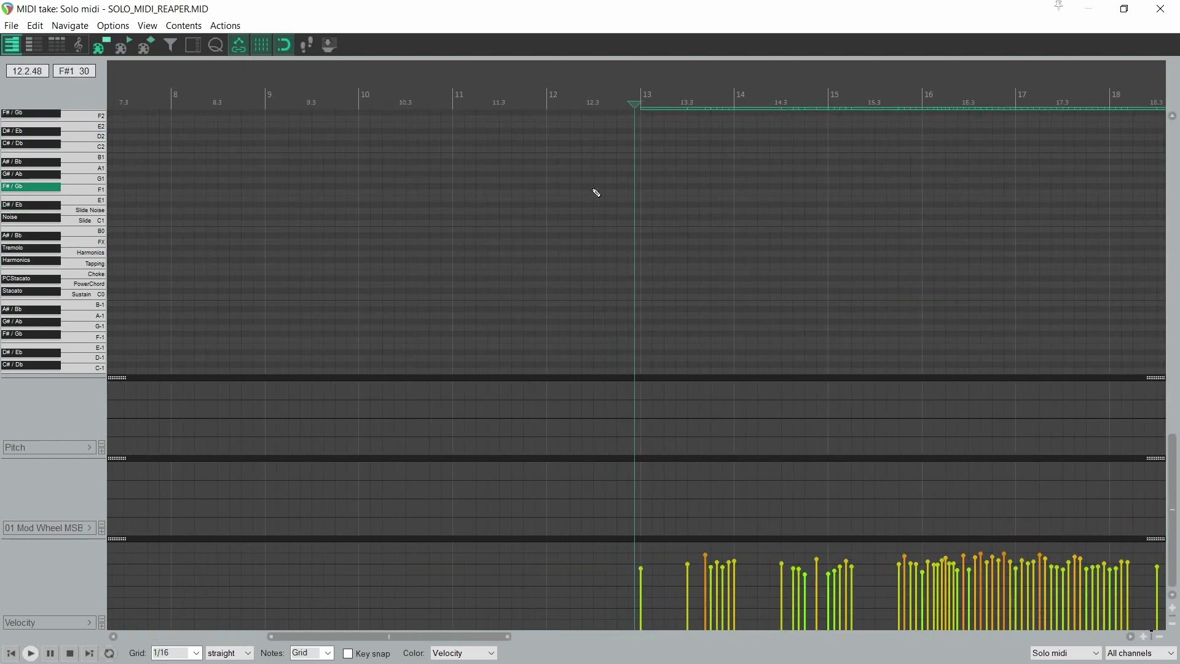
pyautogui.click(656, 94)
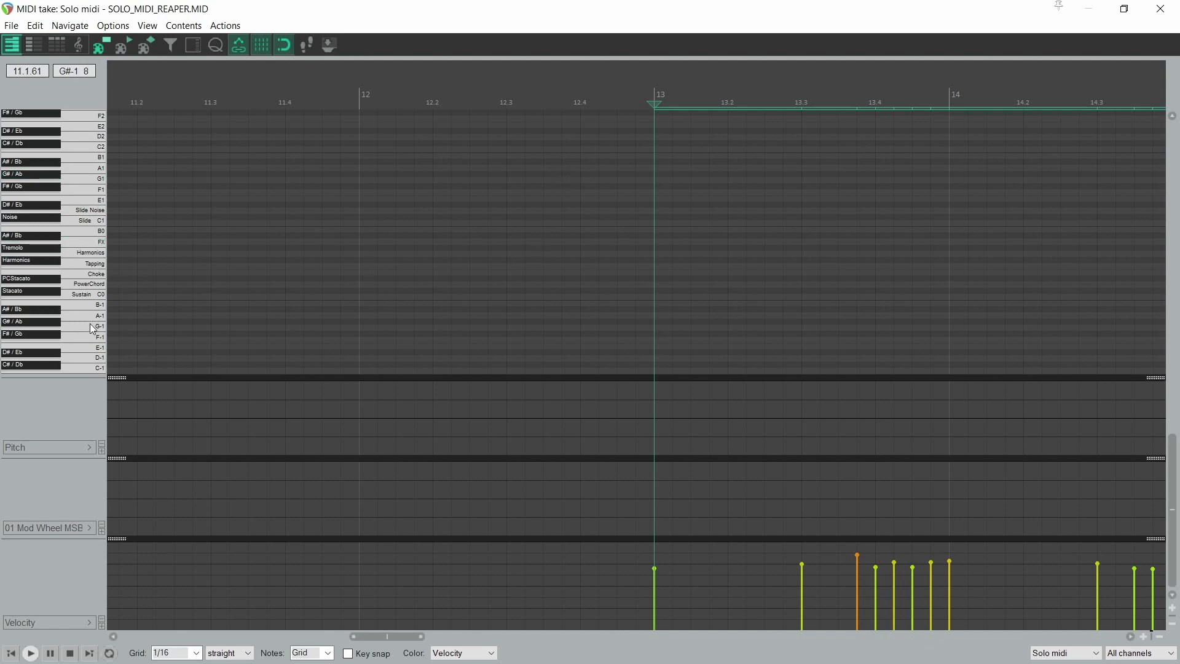
pyautogui.click(83, 295)
pyautogui.scroll(3, 69, 306)
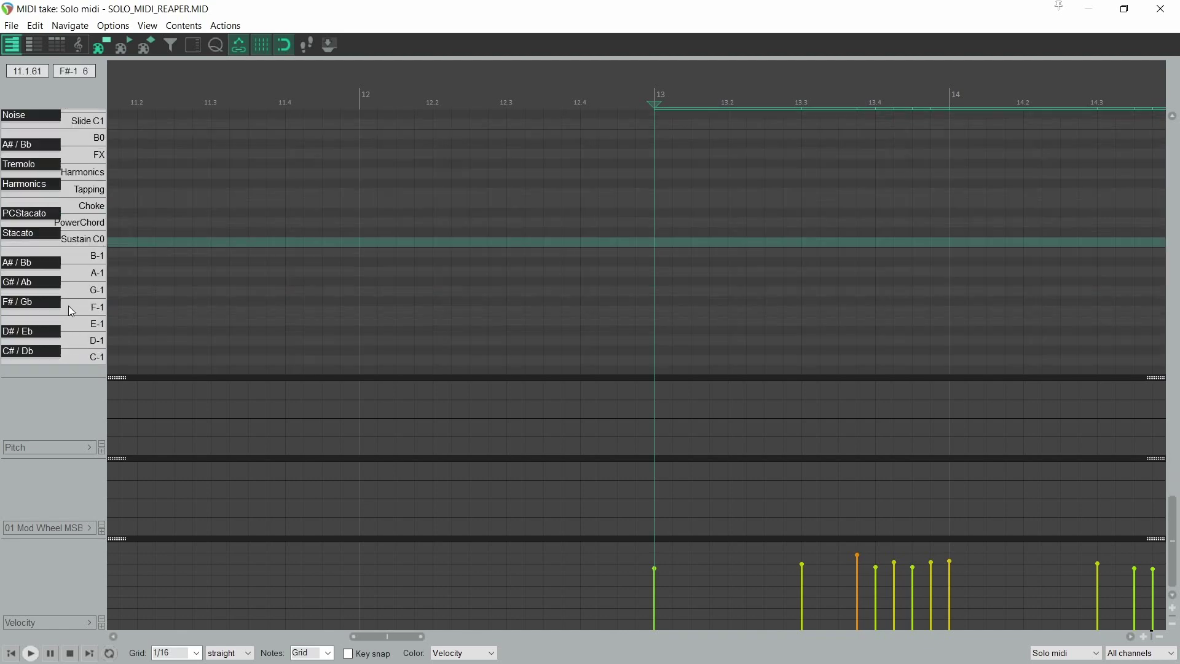
pyautogui.scroll(1, 68, 308)
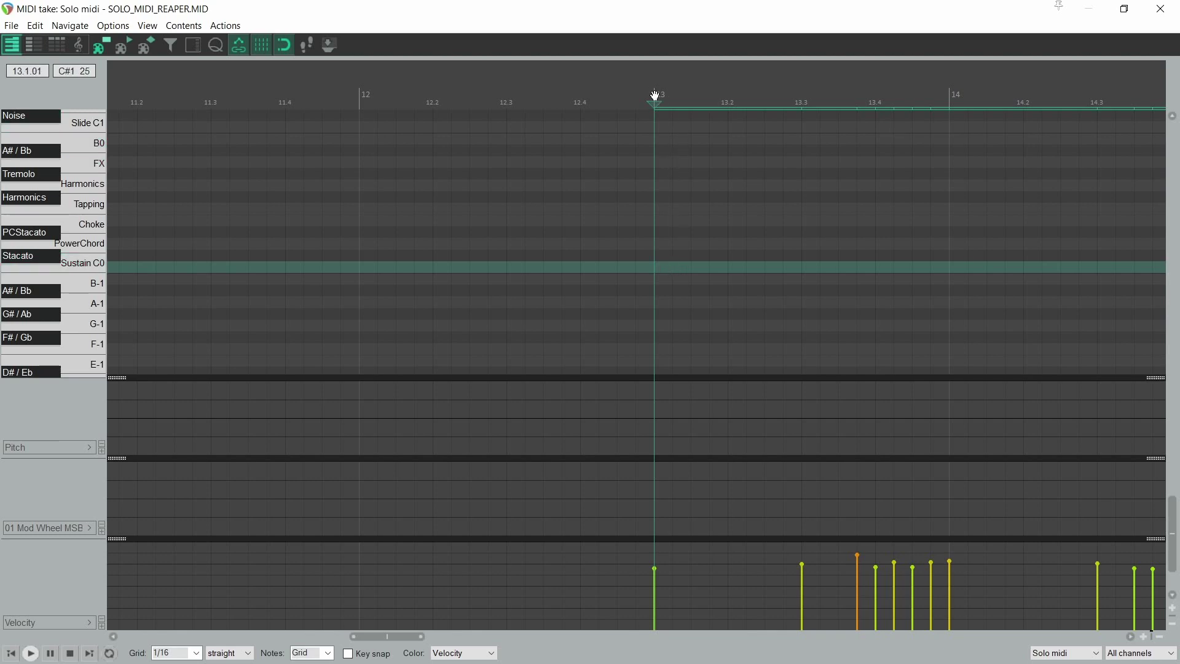
pyautogui.click(664, 269)
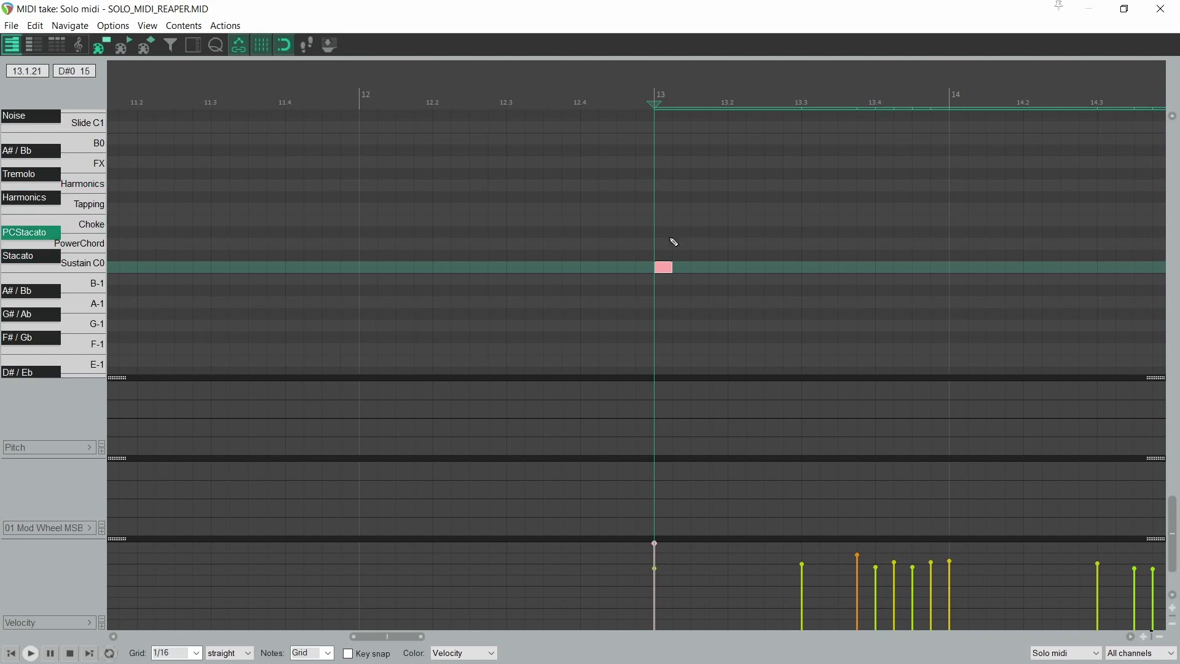
# Play back the solo copy from just before bar 13 to hear the Sustain articulation
pyautogui.click(631, 95)
pyautogui.press('space')
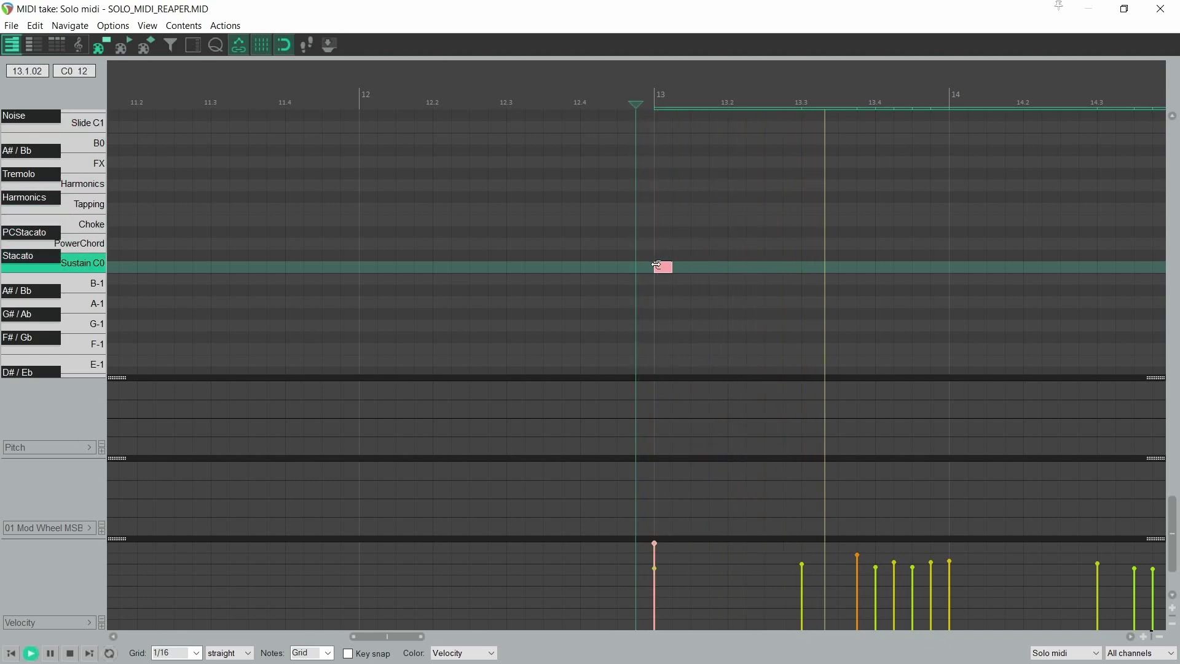
pyautogui.press('space')
# Audition the Harmonics G0 keyswitch and insert a sixteenth-long note on it at the start of bar 14
pyautogui.click(950, 93)
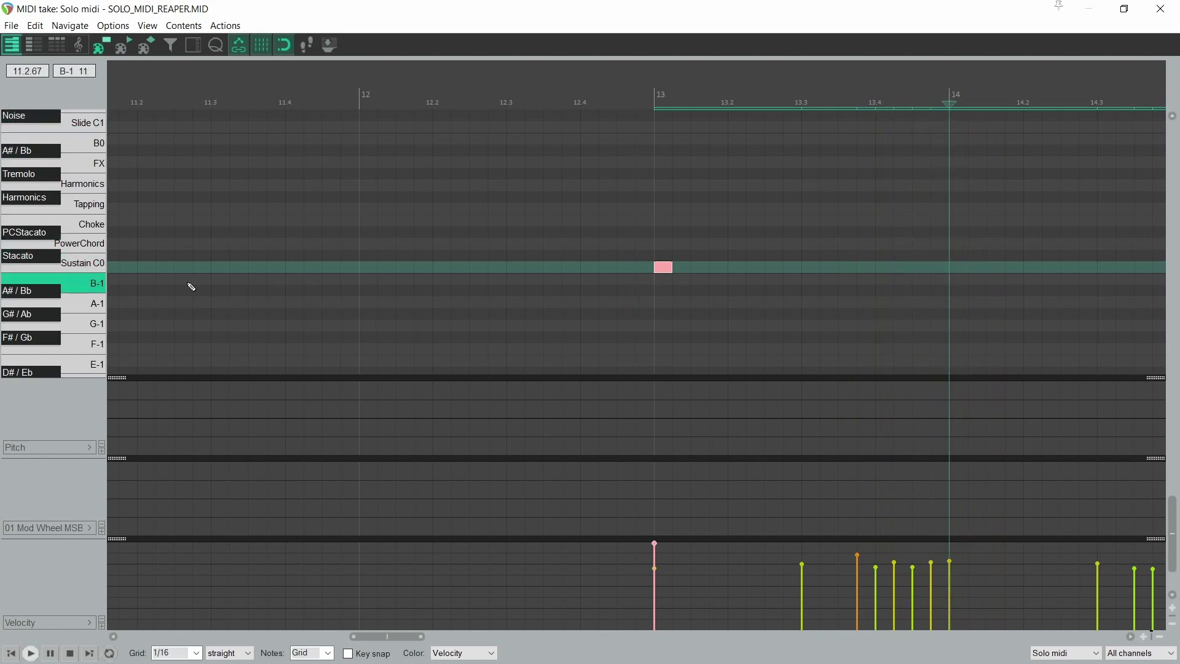
pyautogui.scroll(3, 129, 281)
pyautogui.scroll(-1, 96, 274)
pyautogui.click(76, 231)
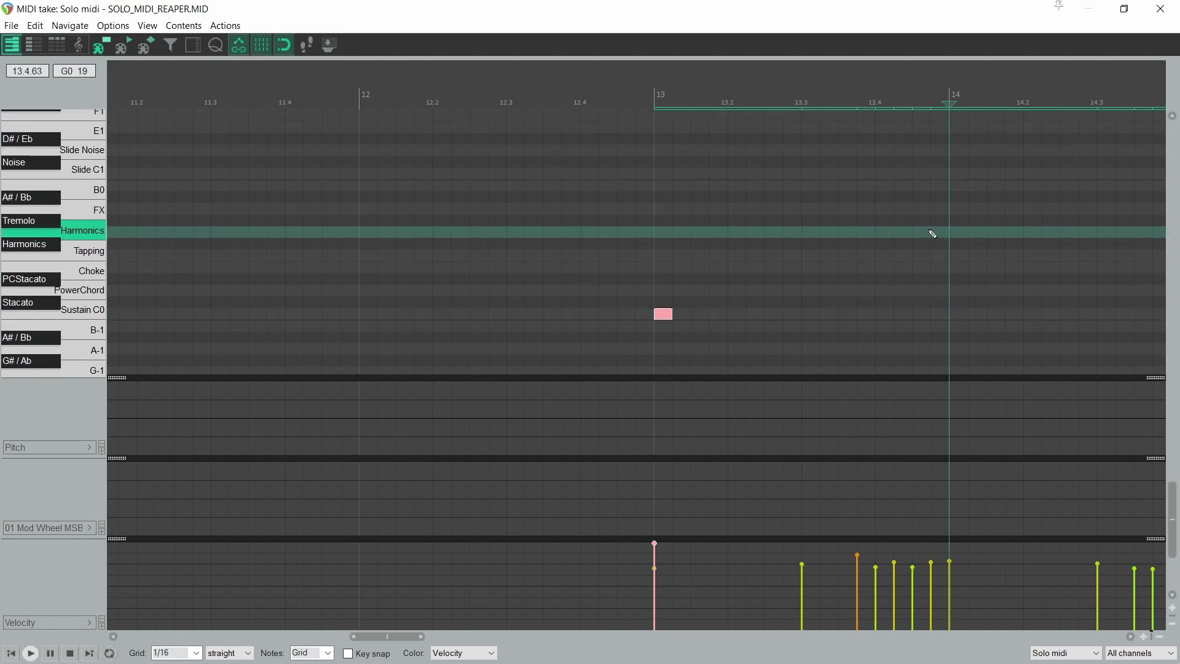
pyautogui.click(969, 235)
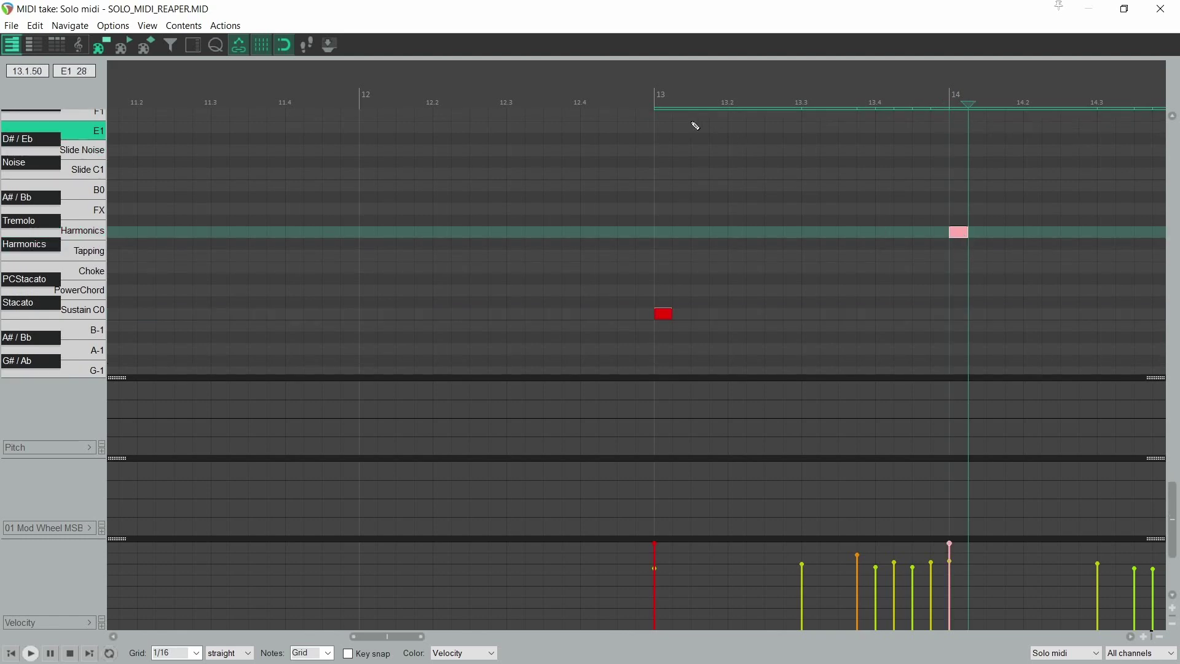
# Play back from just before bar 13 to hear the change from Sustain to Harmonics
pyautogui.click(635, 97)
pyautogui.press('space')
pyautogui.scroll(-1, 691, 311)
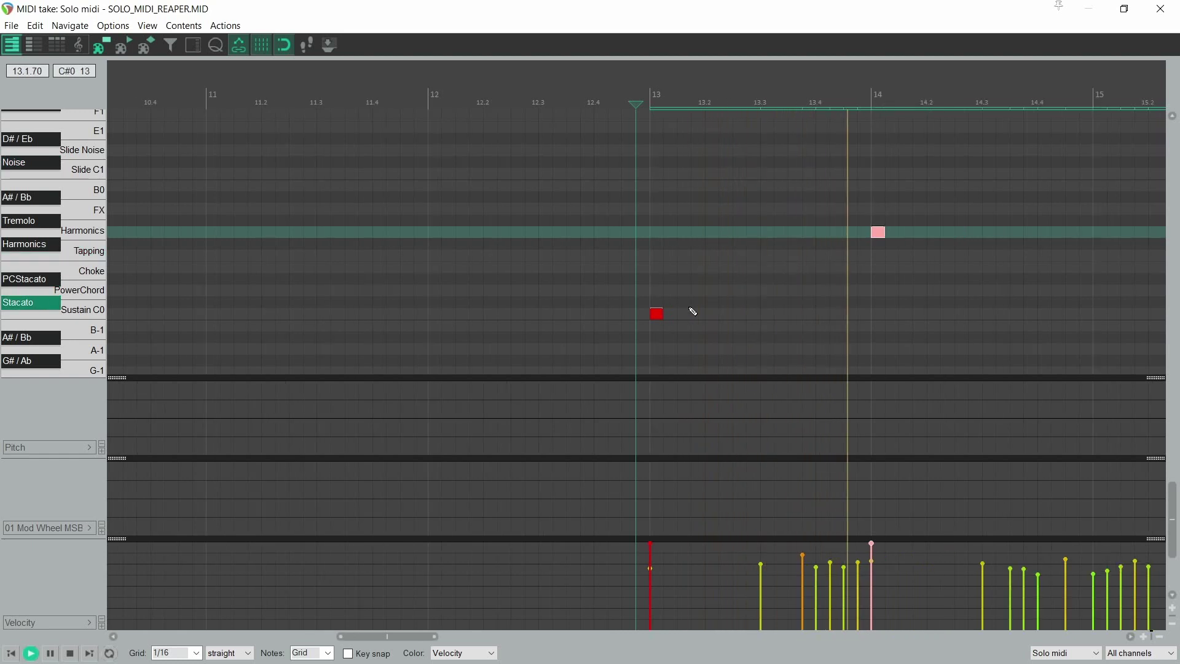
pyautogui.press('space')
# Insert a Sustain C0 keyswitch note at 14.3 after the harmonic, and play the passage from just before bar 13
pyautogui.click(984, 97)
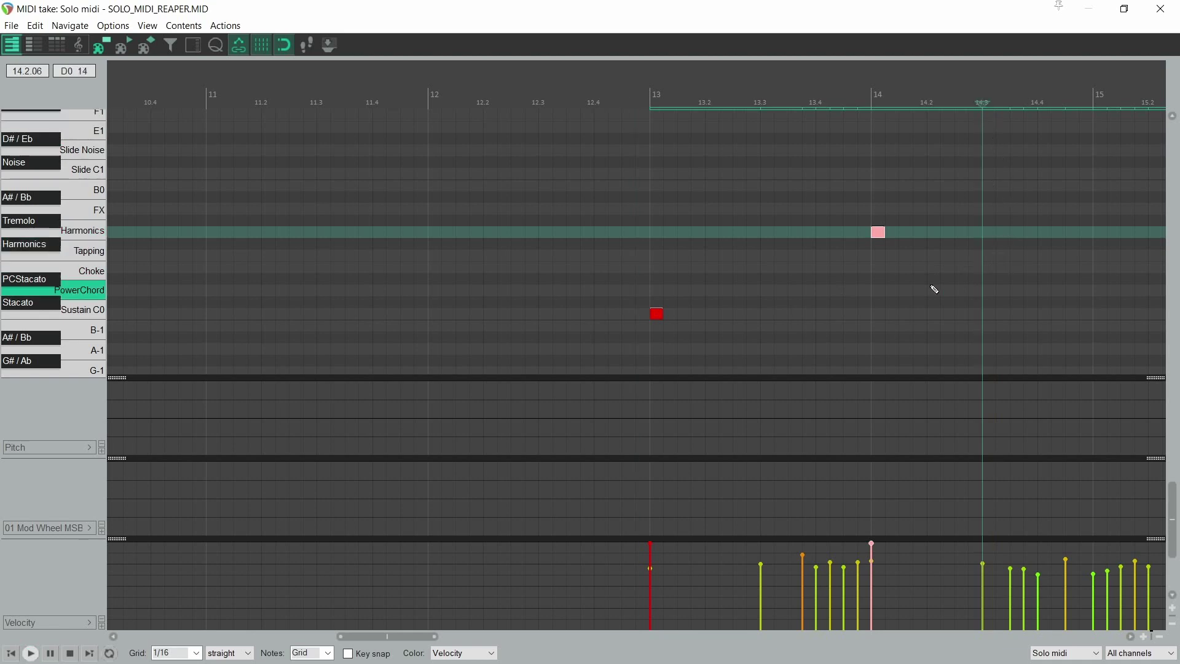
pyautogui.click(987, 315)
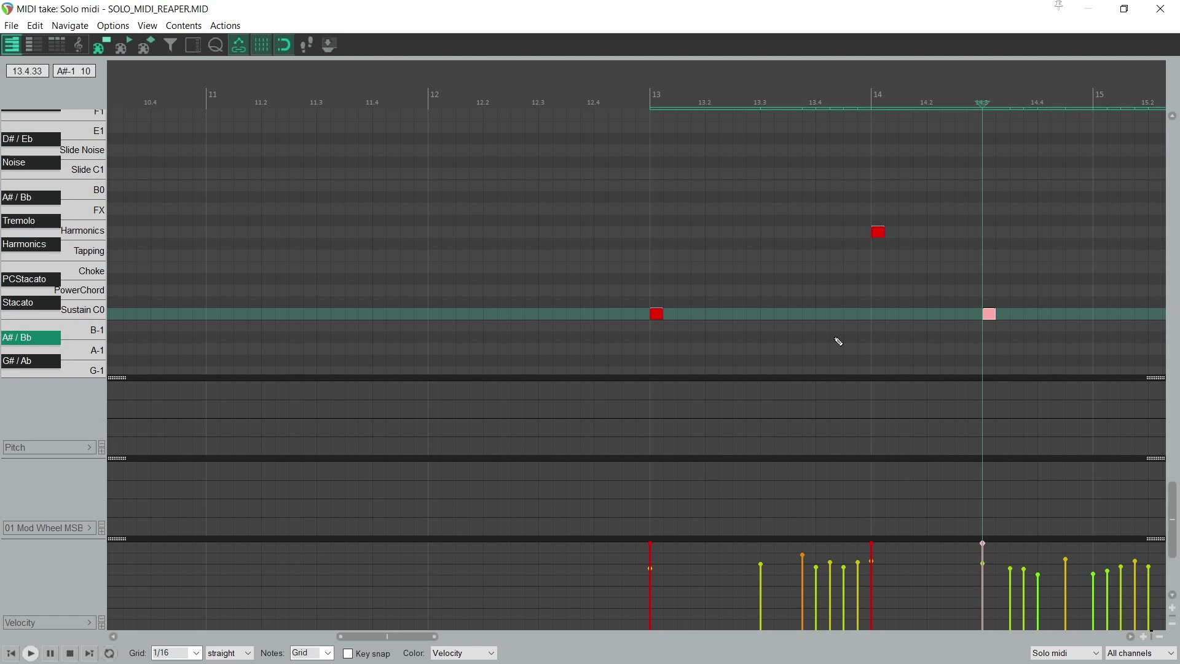
pyautogui.click(636, 88)
pyautogui.press('space')
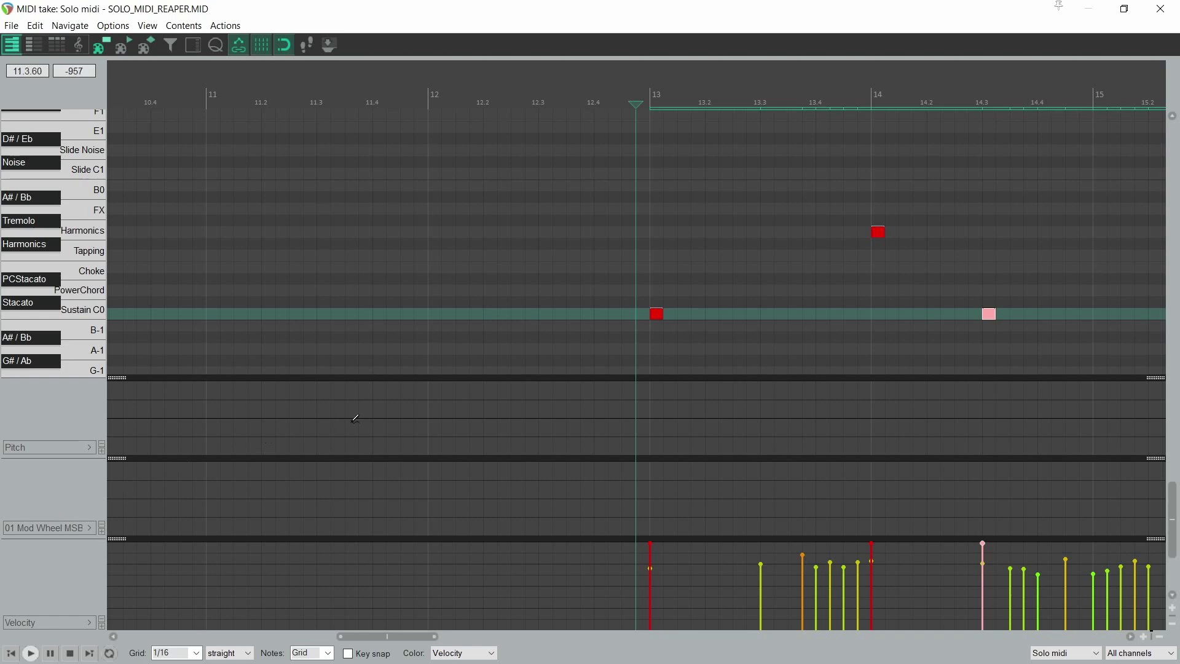
# Examine the keyswitches, pitch bends and mod wheel blocks from bar 33 of the finished solo, and play its opening
pyautogui.scroll(-8, 382, 409)
pyautogui.click(851, 92)
pyautogui.scroll(10, 851, 255)
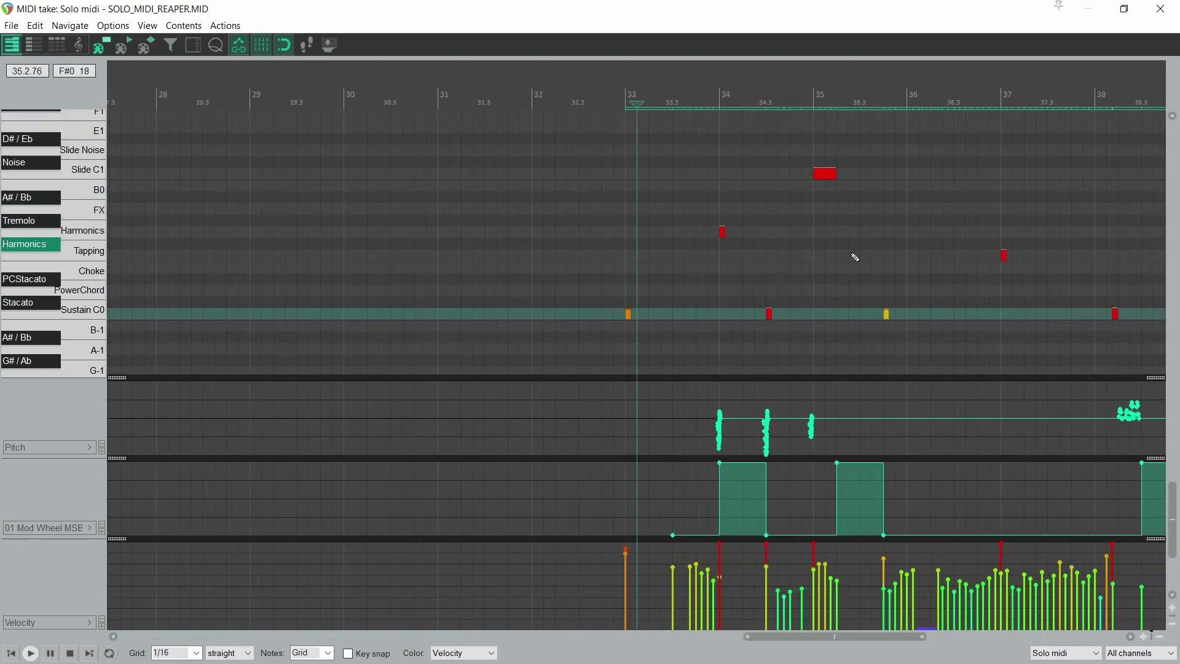
pyautogui.click(897, 87)
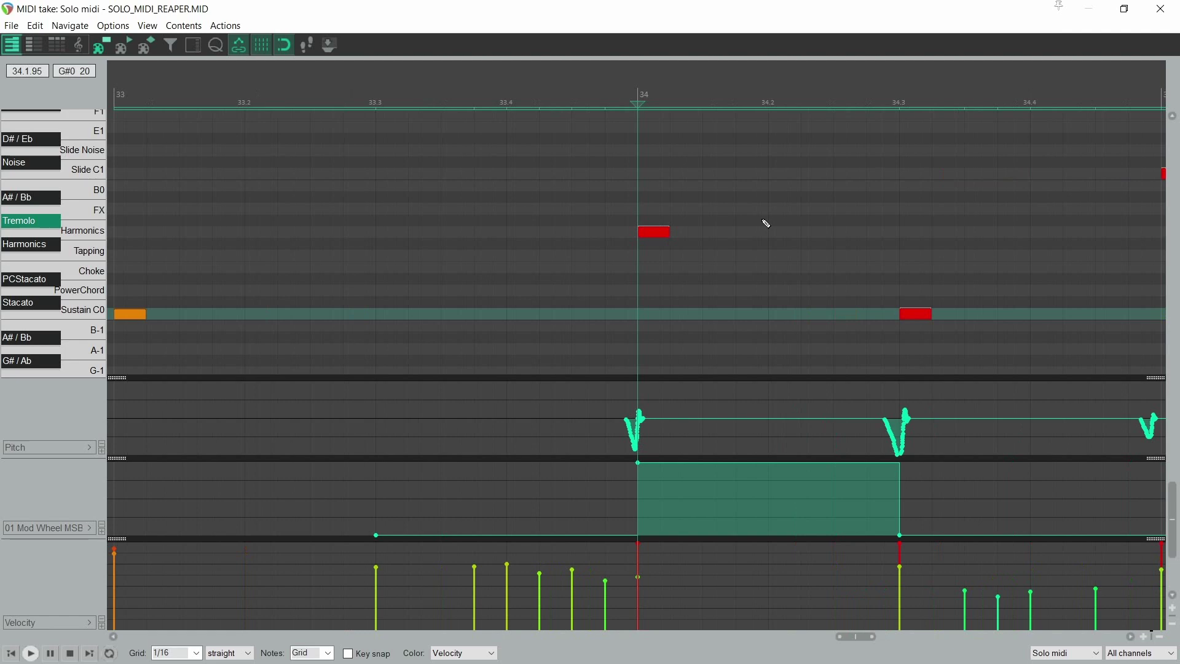
pyautogui.click(411, 93)
pyautogui.press('space')
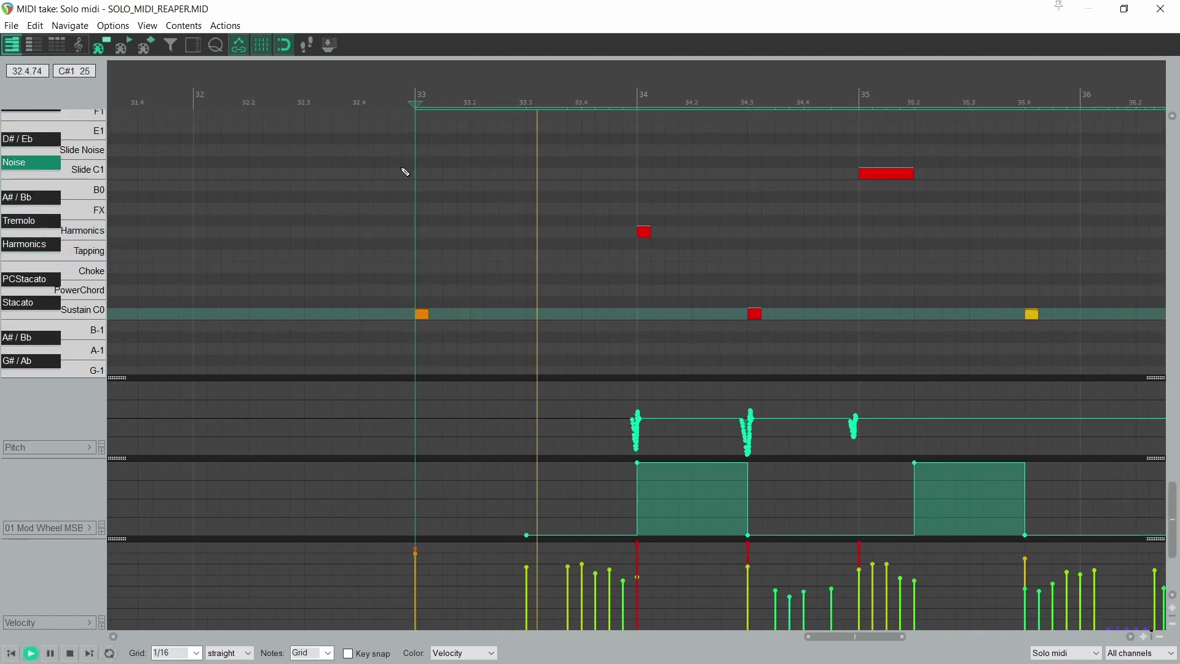
pyautogui.press('space')
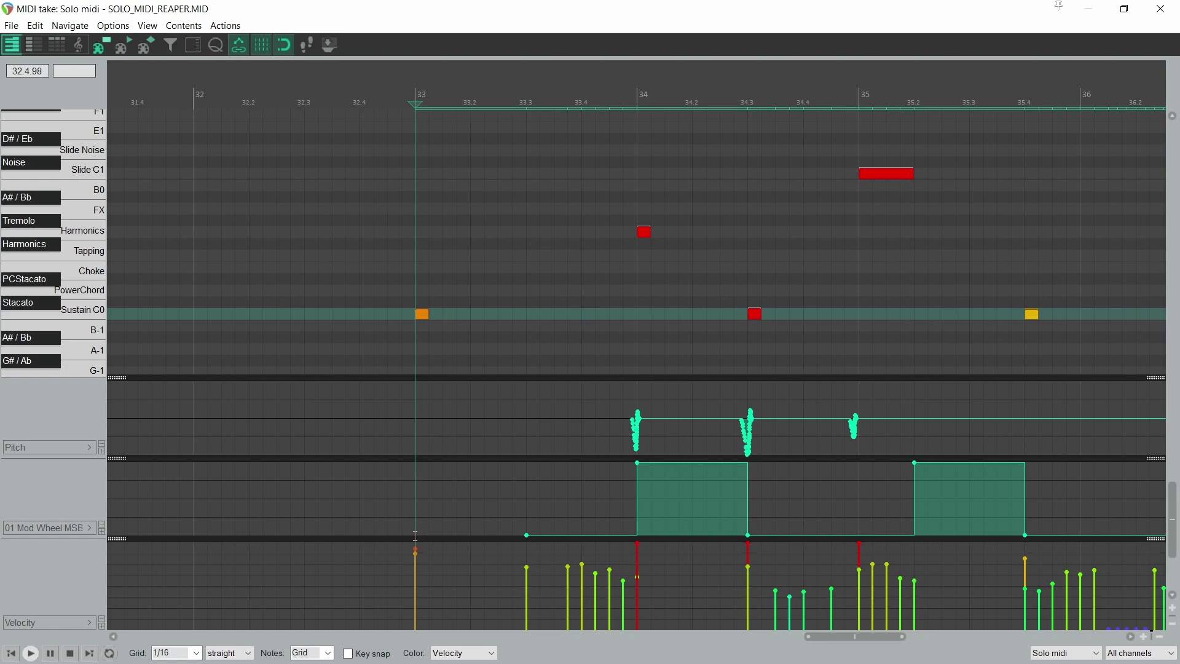
# Add a Mod Wheel event at the start of bar 33, raise it to 127, and play back the vibrato
pyautogui.click(416, 536)
pyautogui.moveTo(439, 535); pyautogui.dragTo(442, 429)
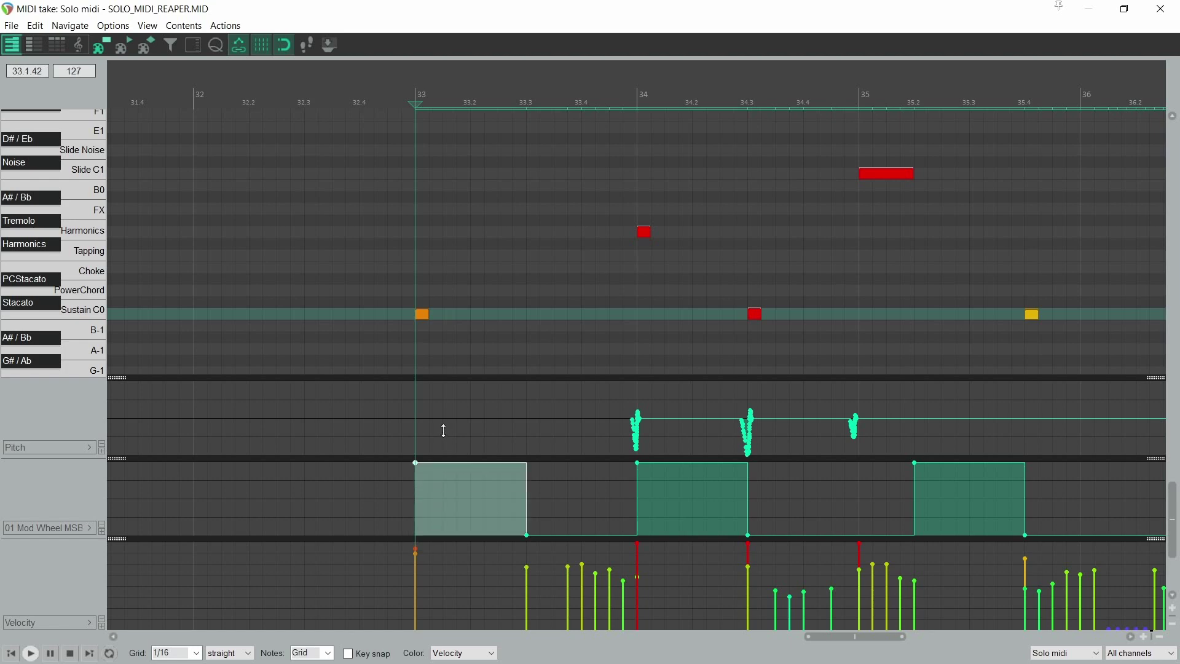
pyautogui.click(392, 91)
pyautogui.press('space')
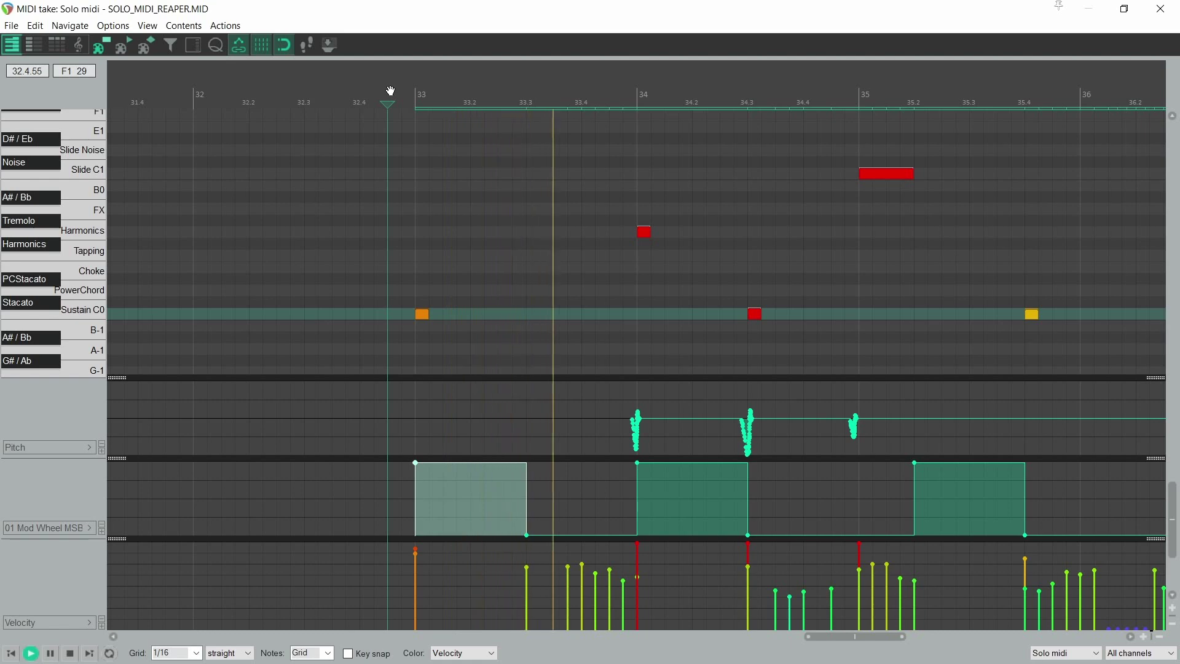
pyautogui.press('space')
pyautogui.press('space')
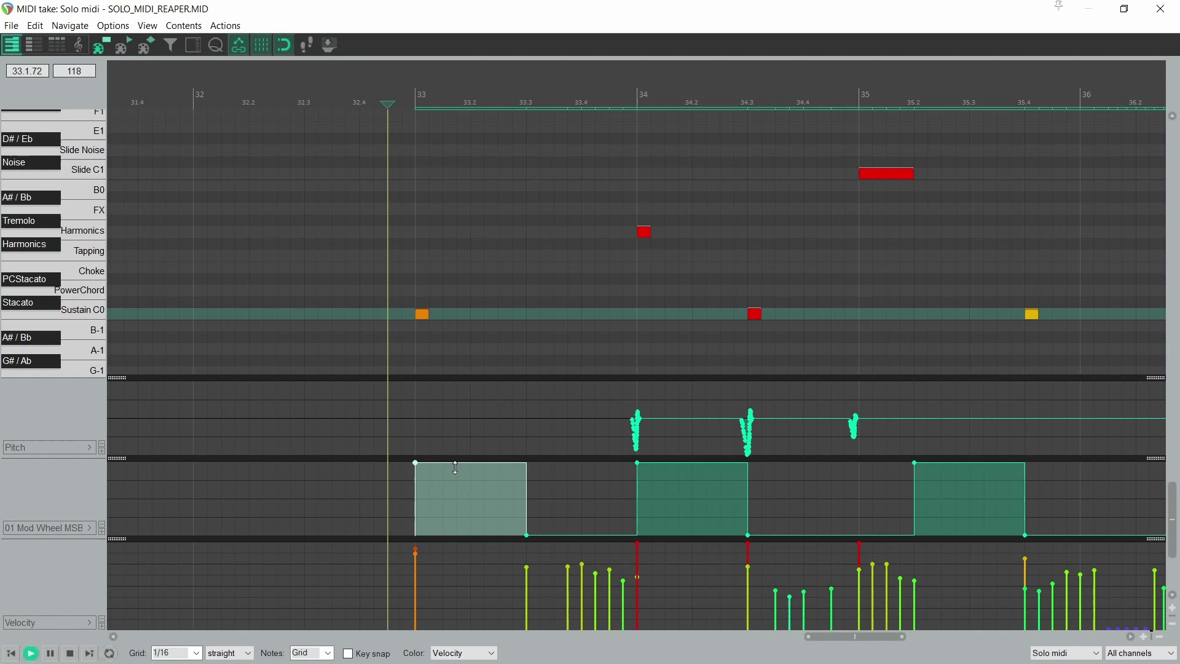
pyautogui.press('space')
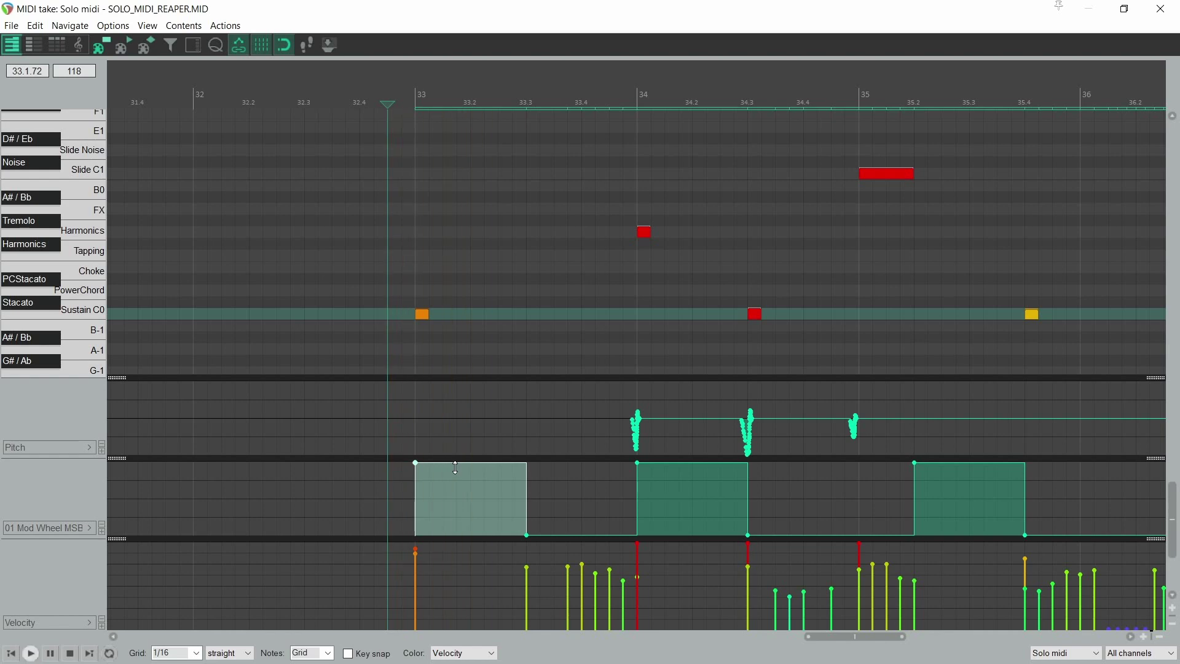
# Compare playback with the bar 33 Mod Wheel event lowered to its minimum, and restore it to full value
pyautogui.moveTo(460, 462); pyautogui.dragTo(458, 542)
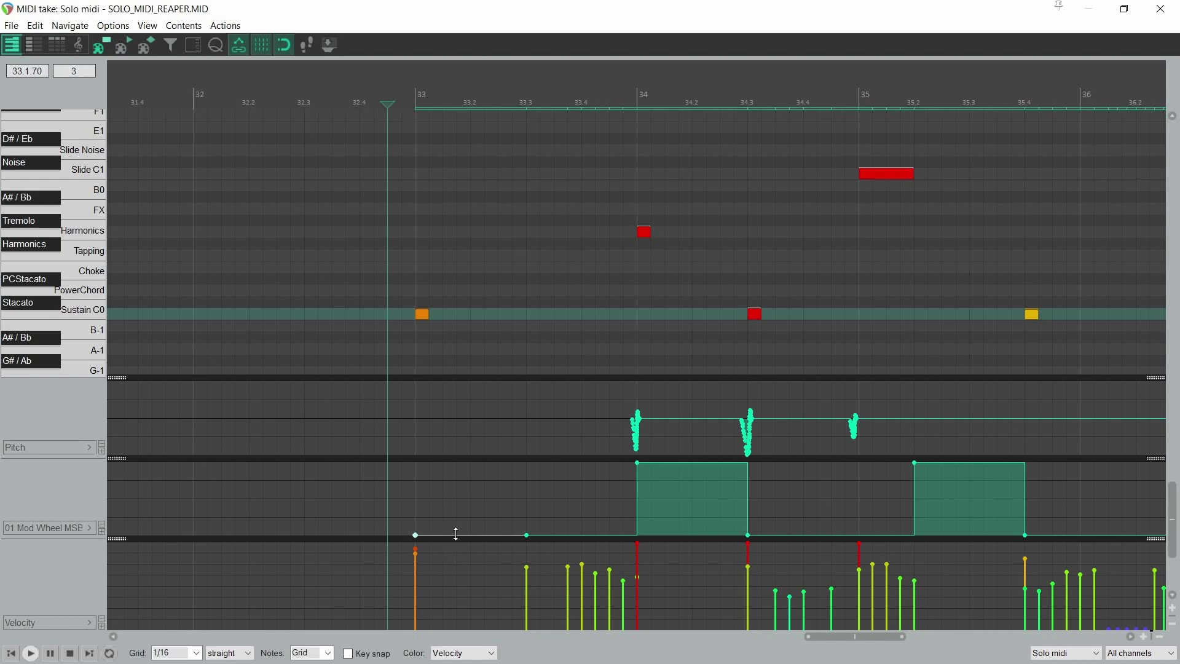
pyautogui.press('space')
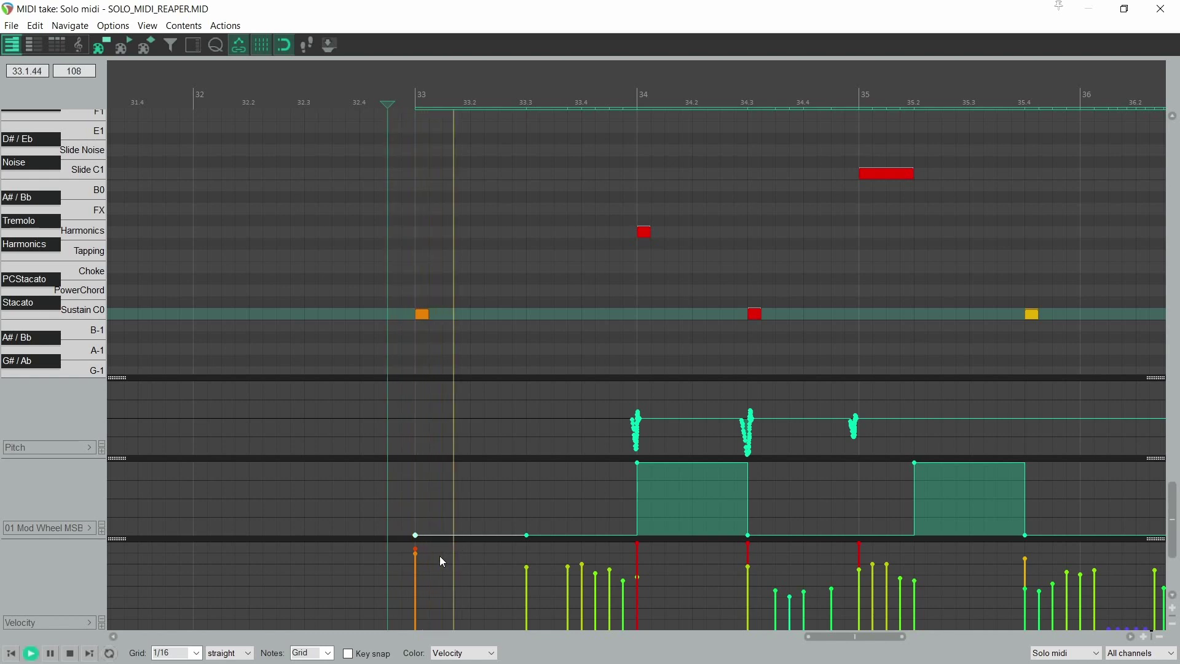
pyautogui.press('space')
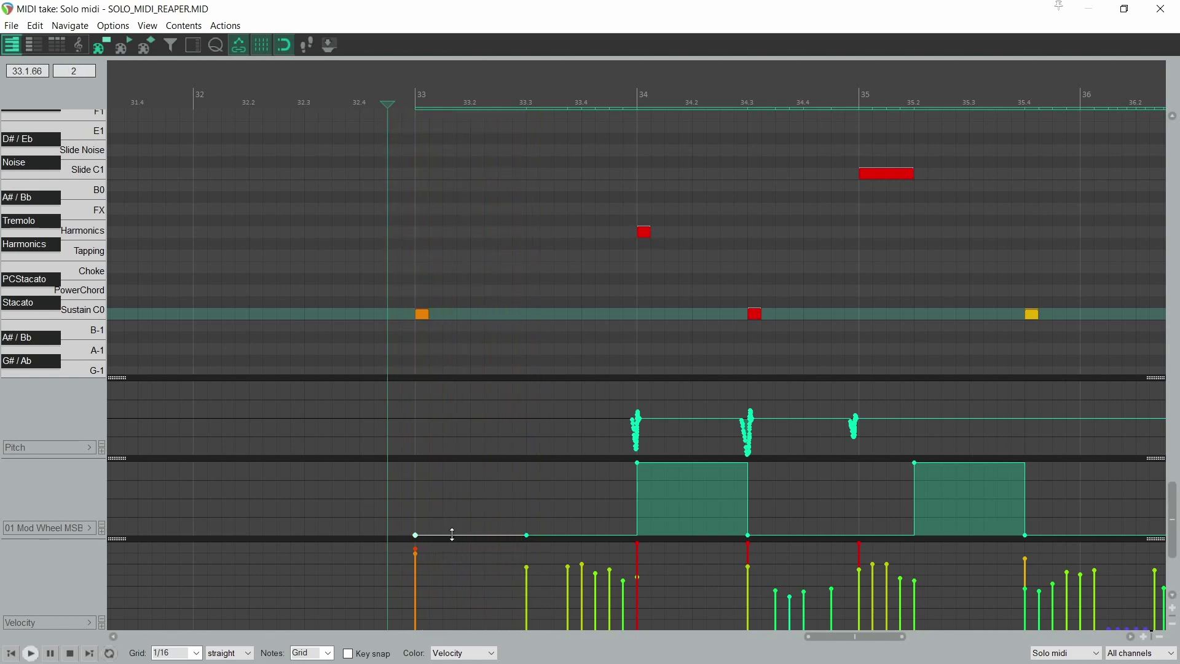
pyautogui.moveTo(452, 535); pyautogui.dragTo(453, 461)
# Add an extra controller lane set to 00 Bank Select MSB, and remove that lane again
pyautogui.scroll(-3, 453, 461)
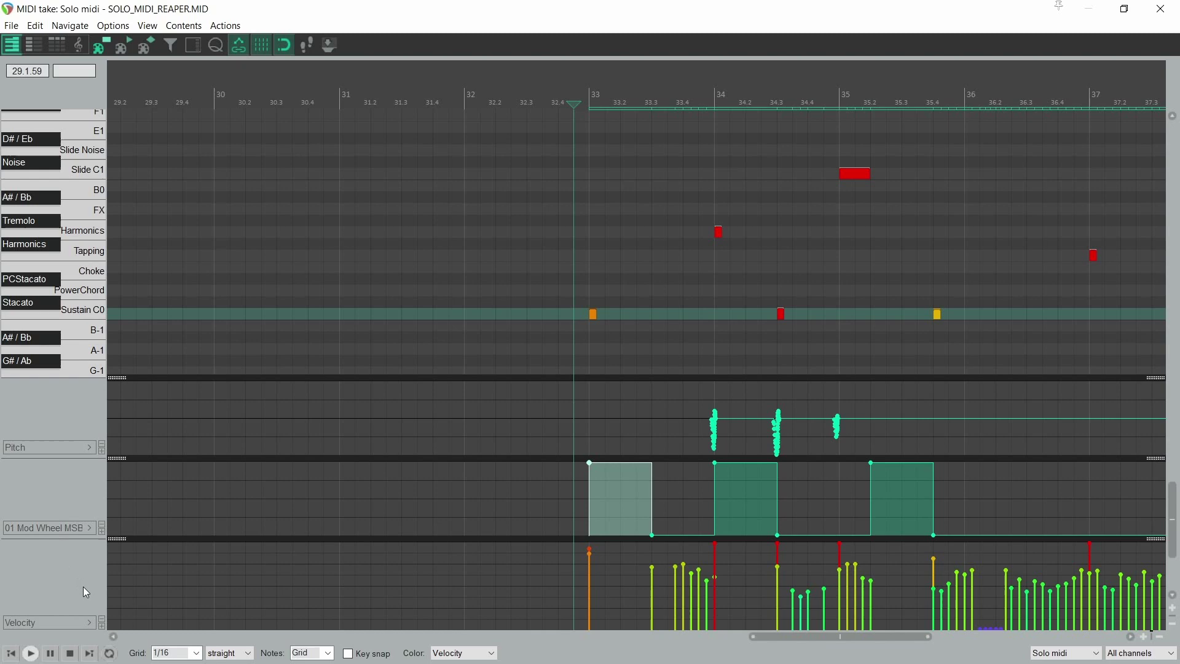
pyautogui.click(102, 626)
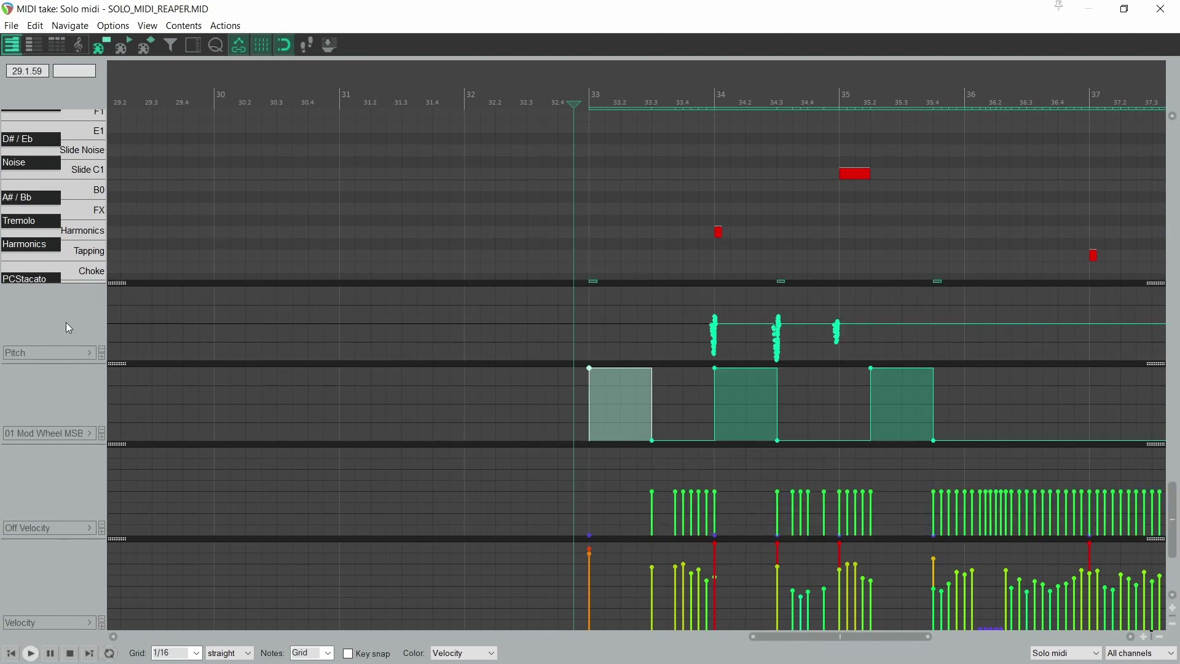
pyautogui.click(80, 529)
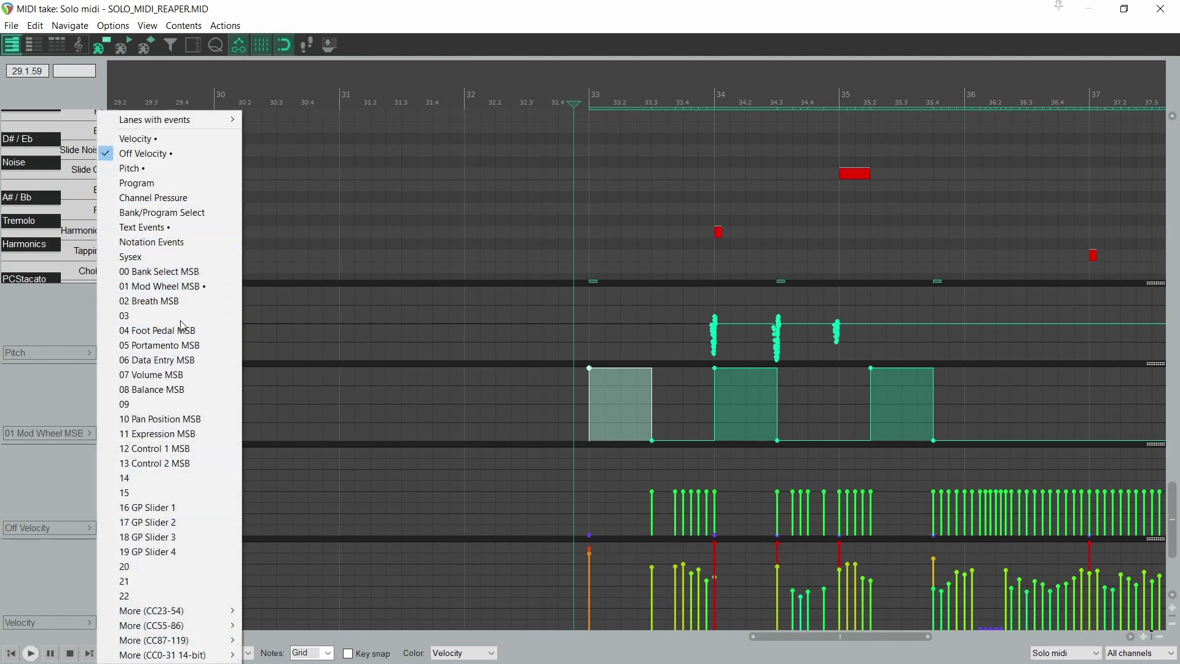
pyautogui.click(158, 271)
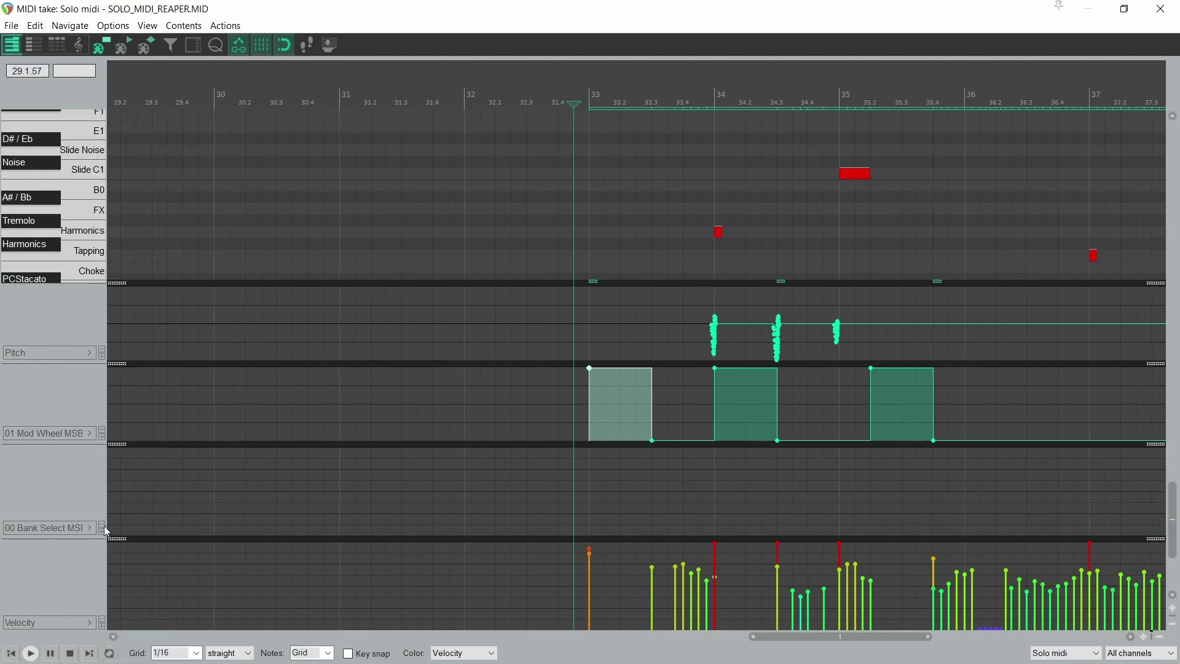
pyautogui.click(102, 525)
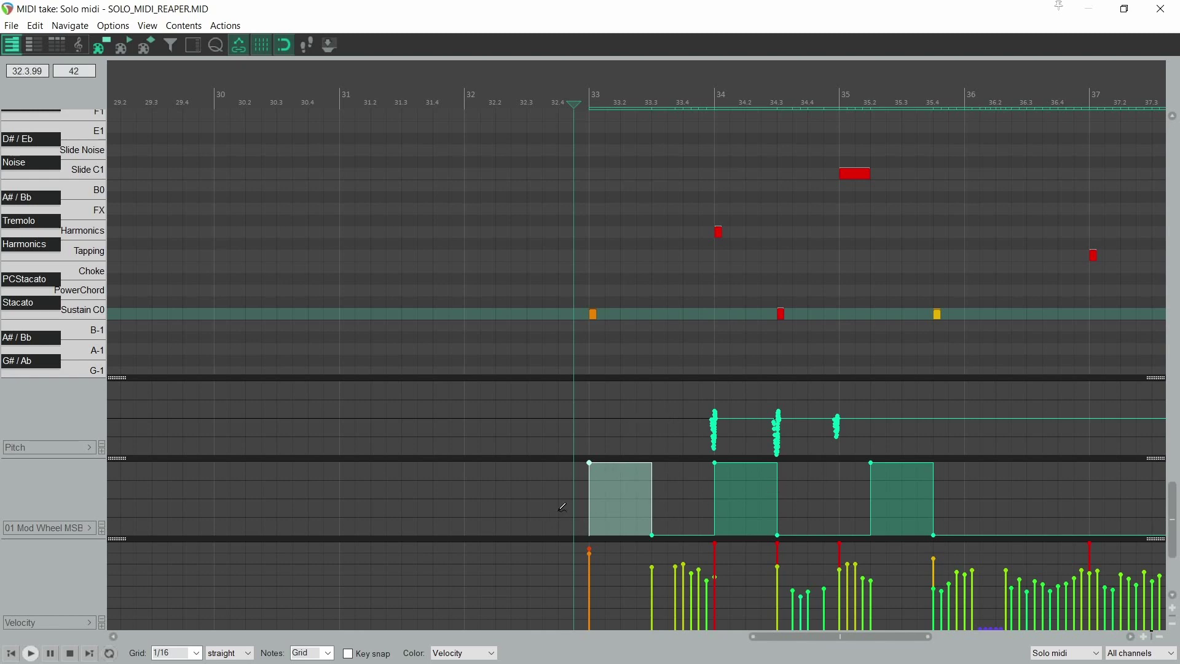
# Add a Mod Wheel event at the minimum value at the start of bar 13 in the solo copy
pyautogui.scroll(-5, 621, 443)
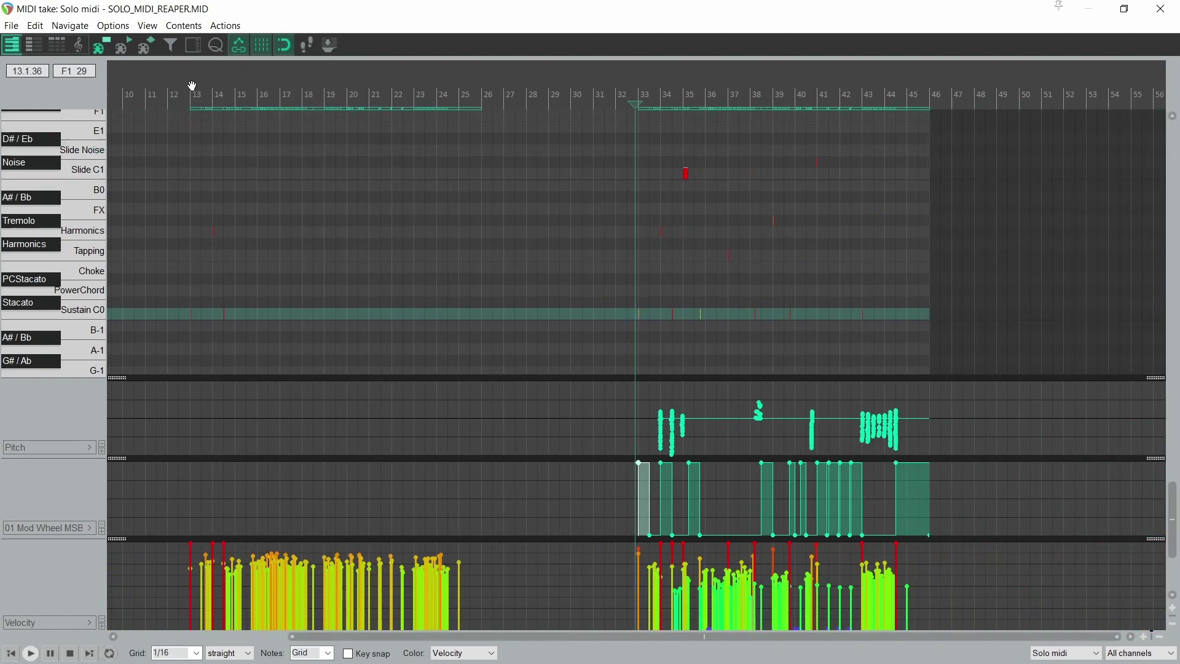
pyautogui.click(192, 92)
pyautogui.scroll(3, 351, 367)
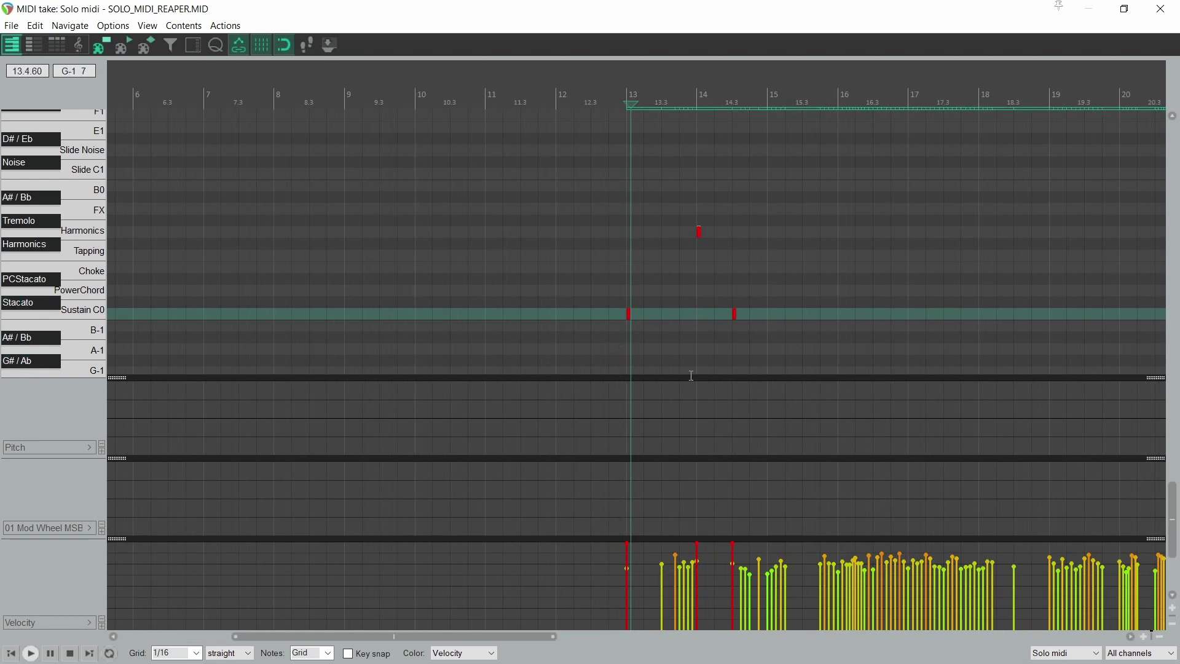
pyautogui.scroll(5, 718, 386)
pyautogui.click(603, 122)
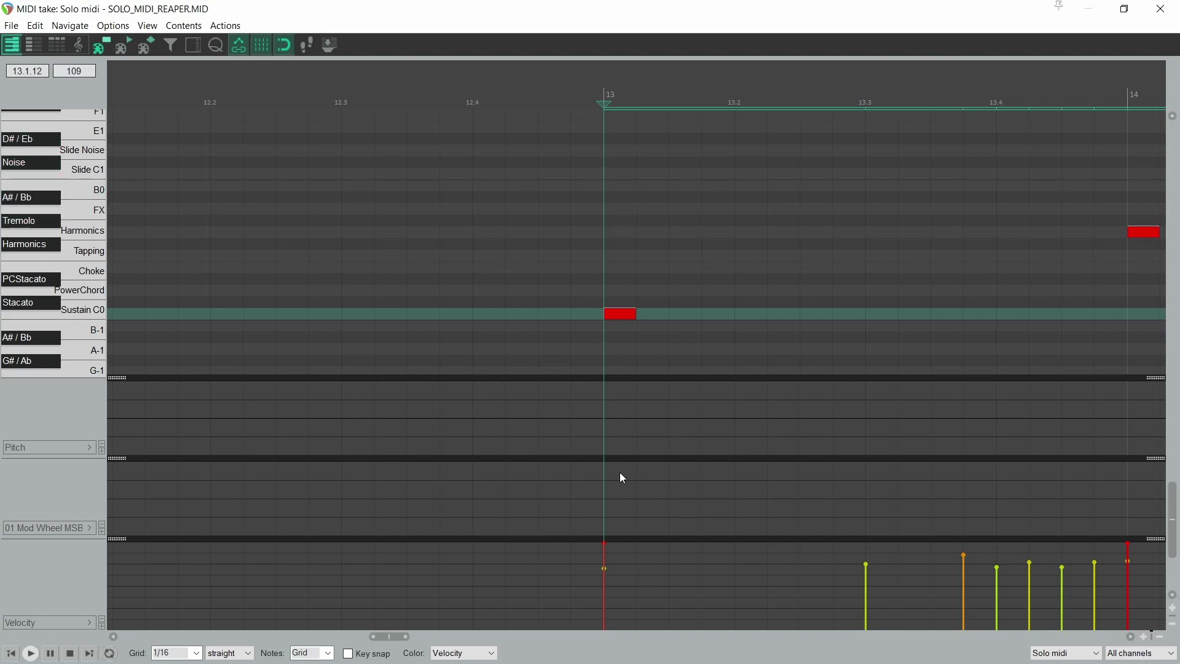
pyautogui.click(605, 534)
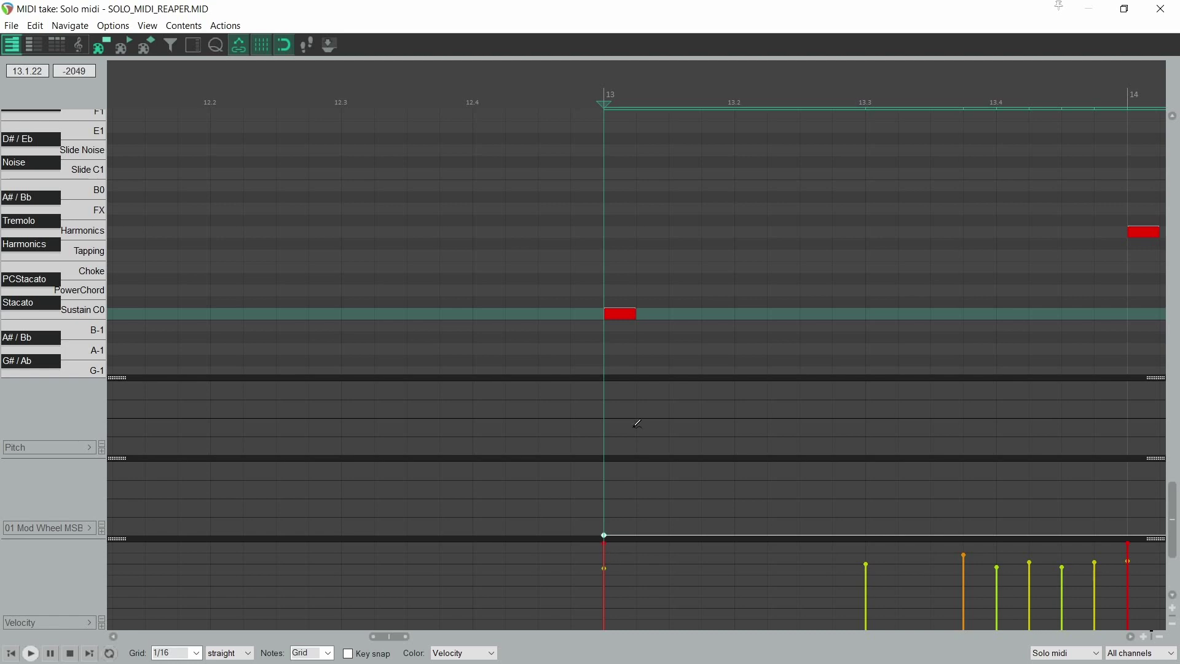
# Add a minimum-value Mod Wheel event at 13.3 and raise the segment between bar 13 and 13.3 to full value
pyautogui.scroll(-2, 693, 384)
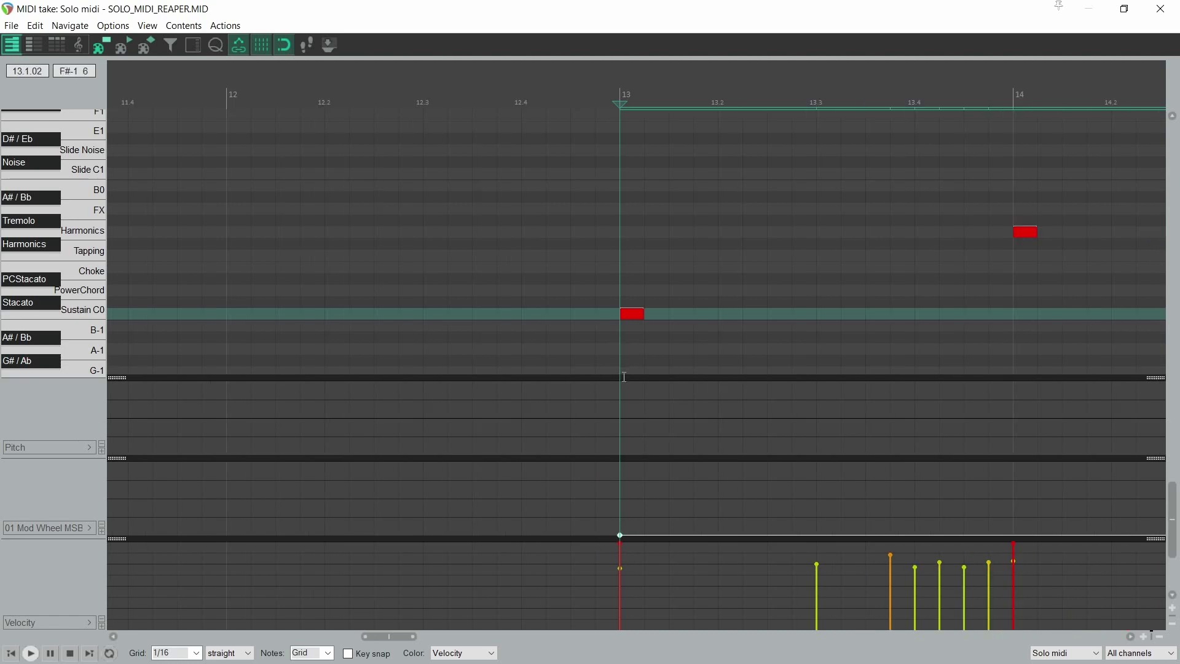
pyautogui.scroll(6, 666, 240)
pyautogui.scroll(2, 668, 214)
pyautogui.click(819, 100)
pyautogui.scroll(-3, 737, 340)
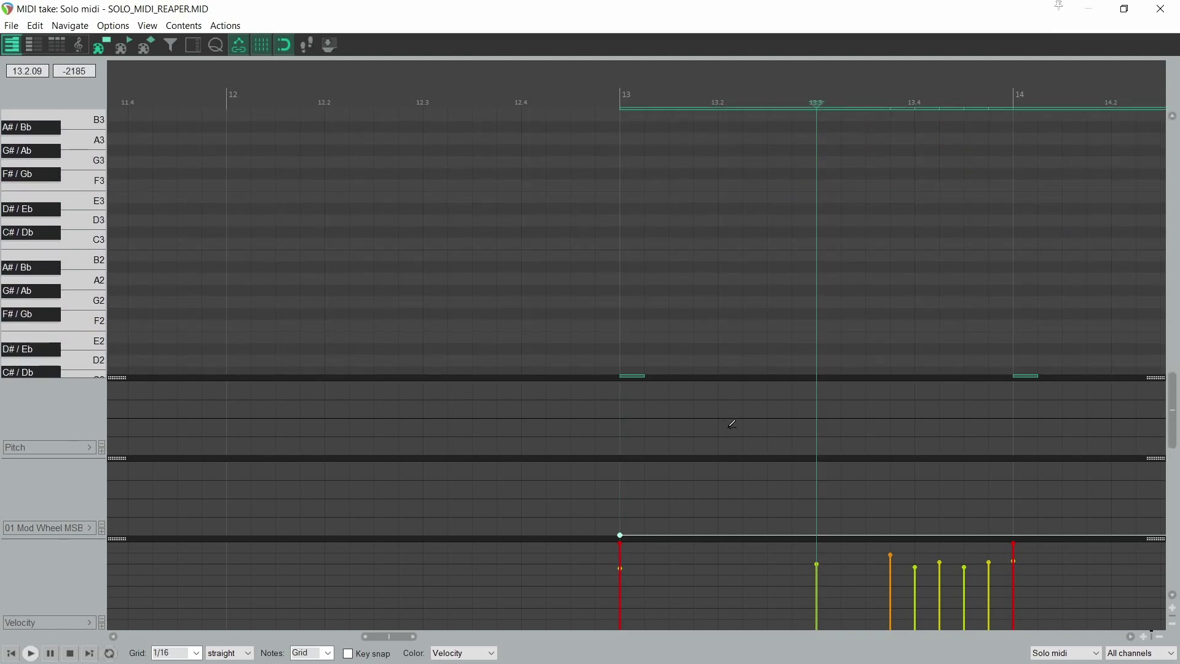
pyautogui.scroll(-6, 732, 421)
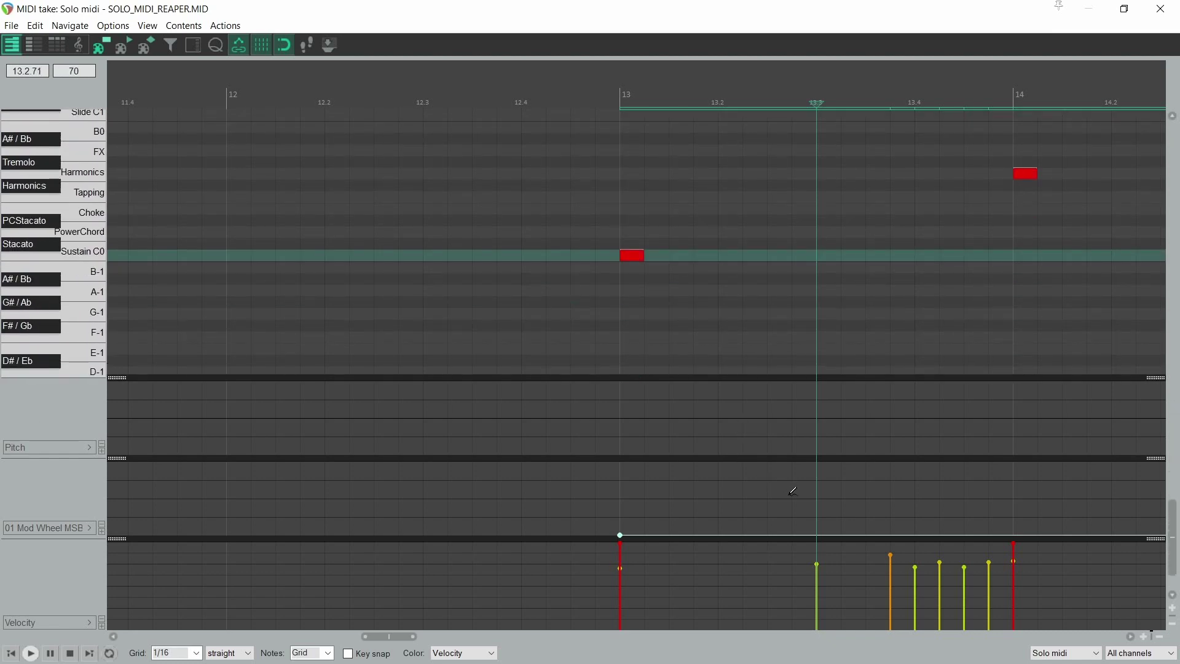
pyautogui.click(815, 534)
pyautogui.moveTo(743, 535); pyautogui.dragTo(741, 422)
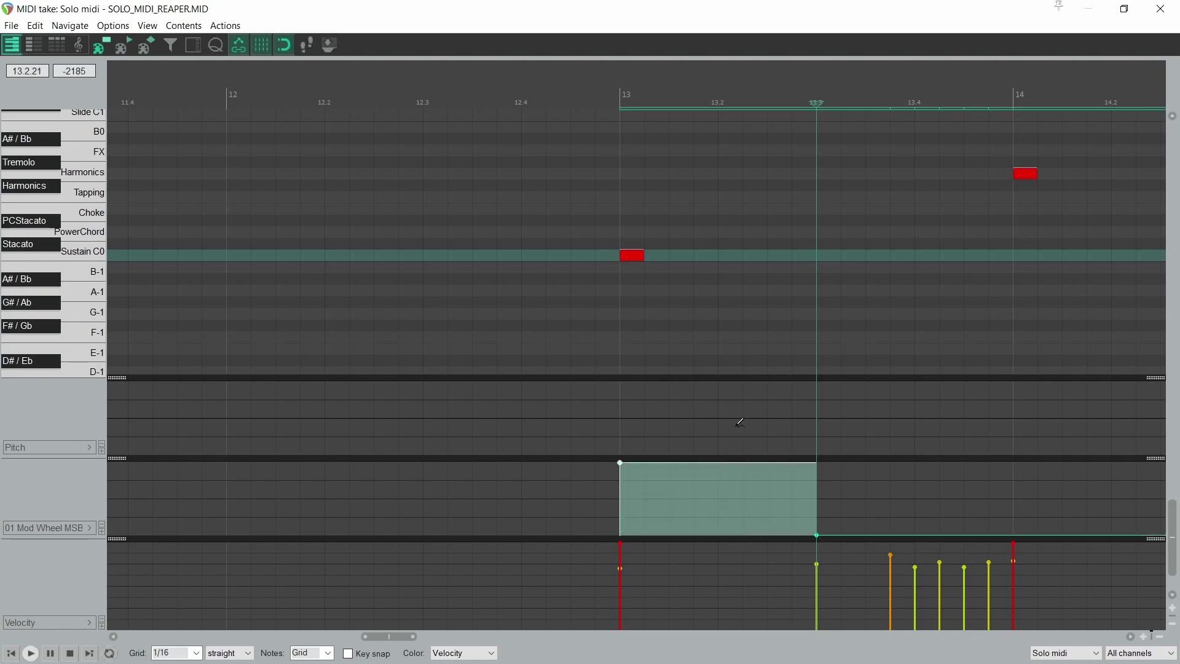
# Compare playback of the opening bar 13 note with its Mod Wheel segment at full and at minimum, and restore full value
pyautogui.click(588, 93)
pyautogui.press('space')
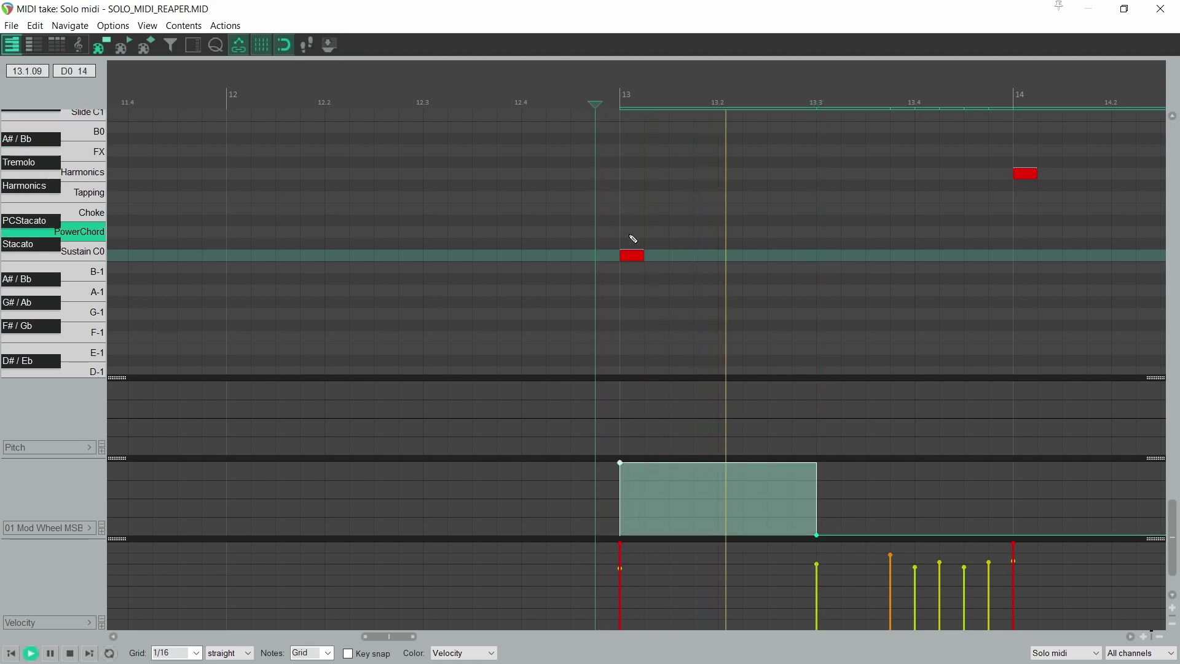
pyautogui.press('space')
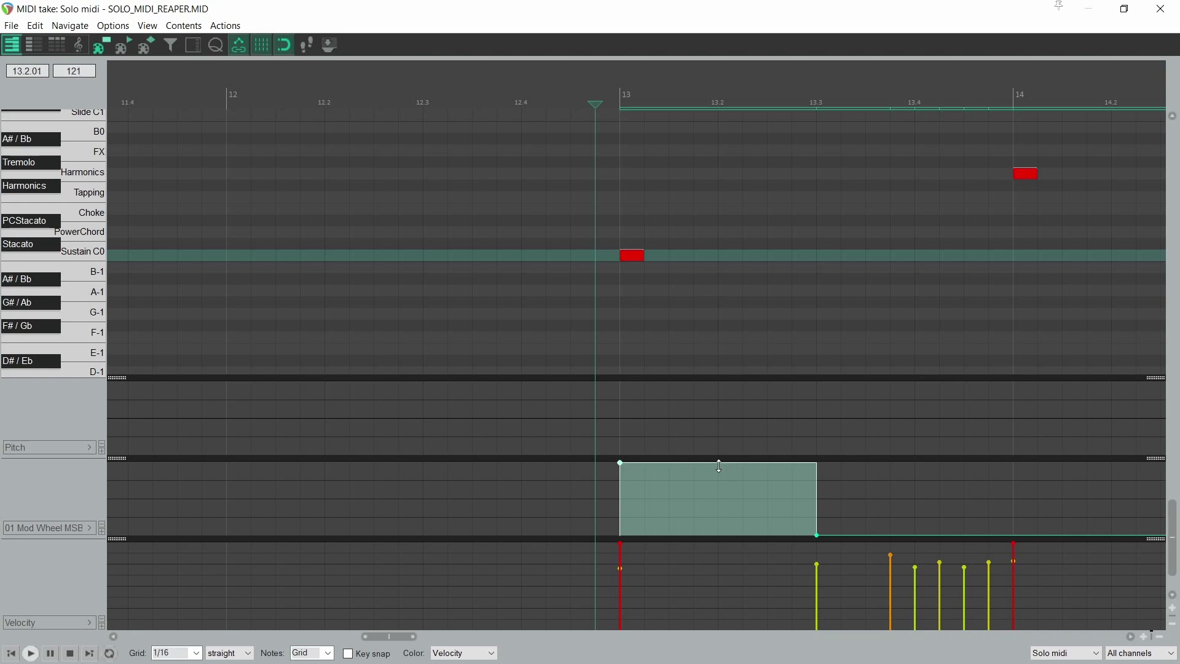
pyautogui.moveTo(720, 466); pyautogui.dragTo(721, 563)
pyautogui.press('space')
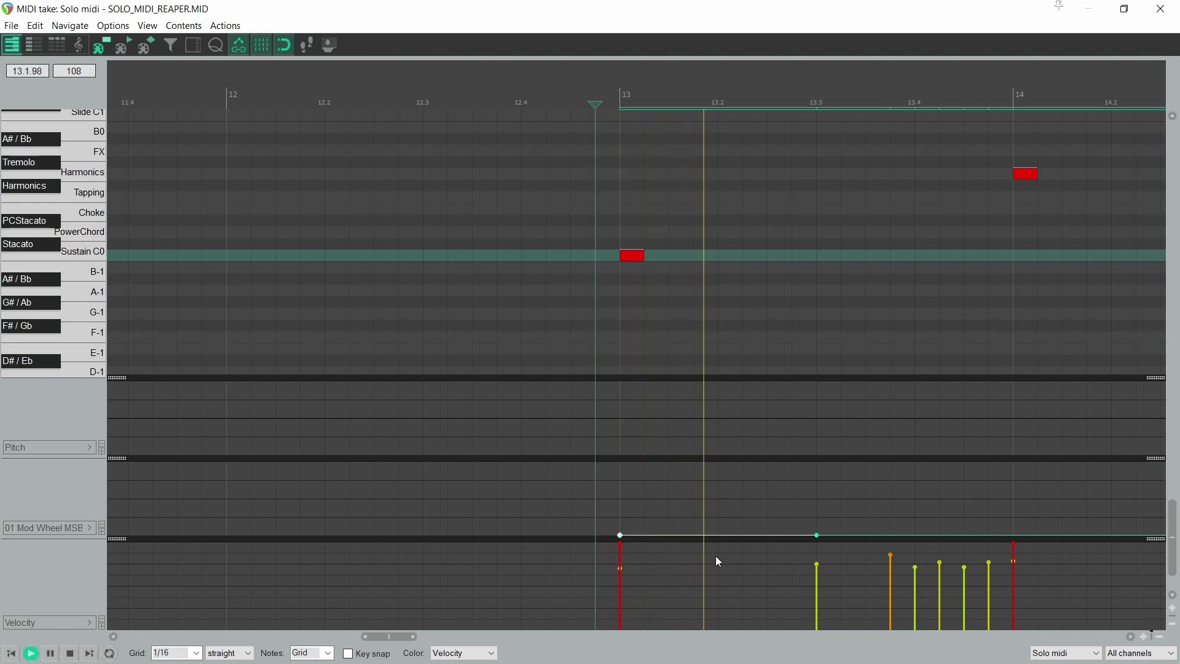
pyautogui.press('space')
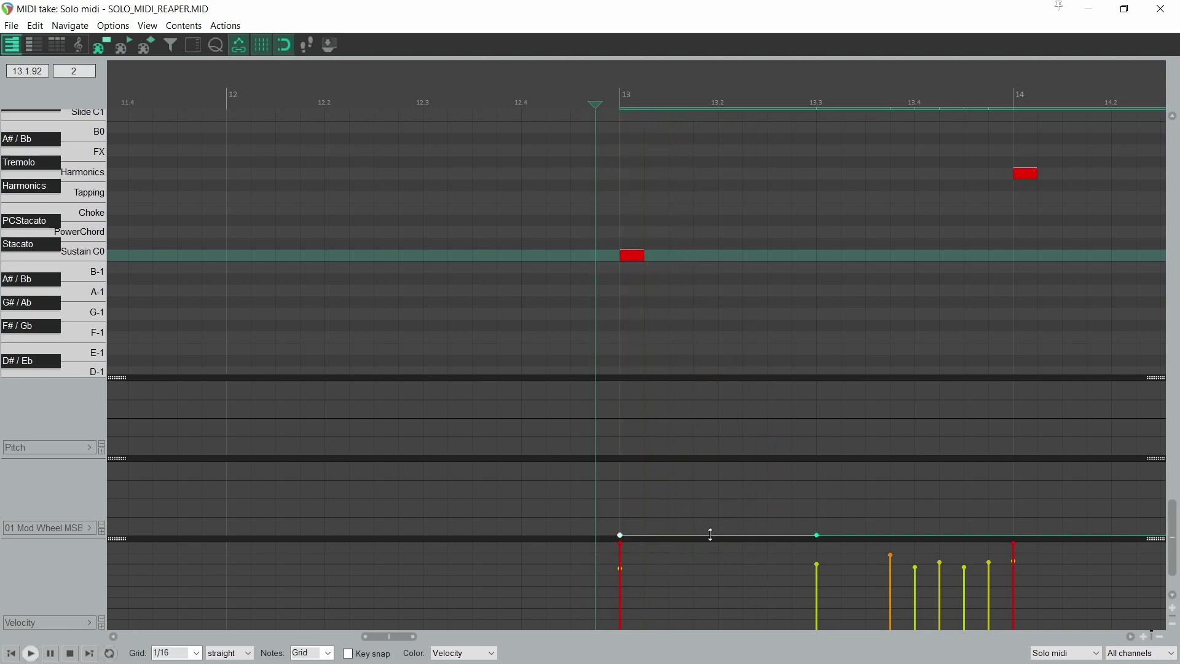
pyautogui.moveTo(710, 535); pyautogui.dragTo(704, 453)
# Play back the solo copy from just before bar 13 into bar 14 to find where the next vibrato is needed
pyautogui.scroll(-2, 591, 344)
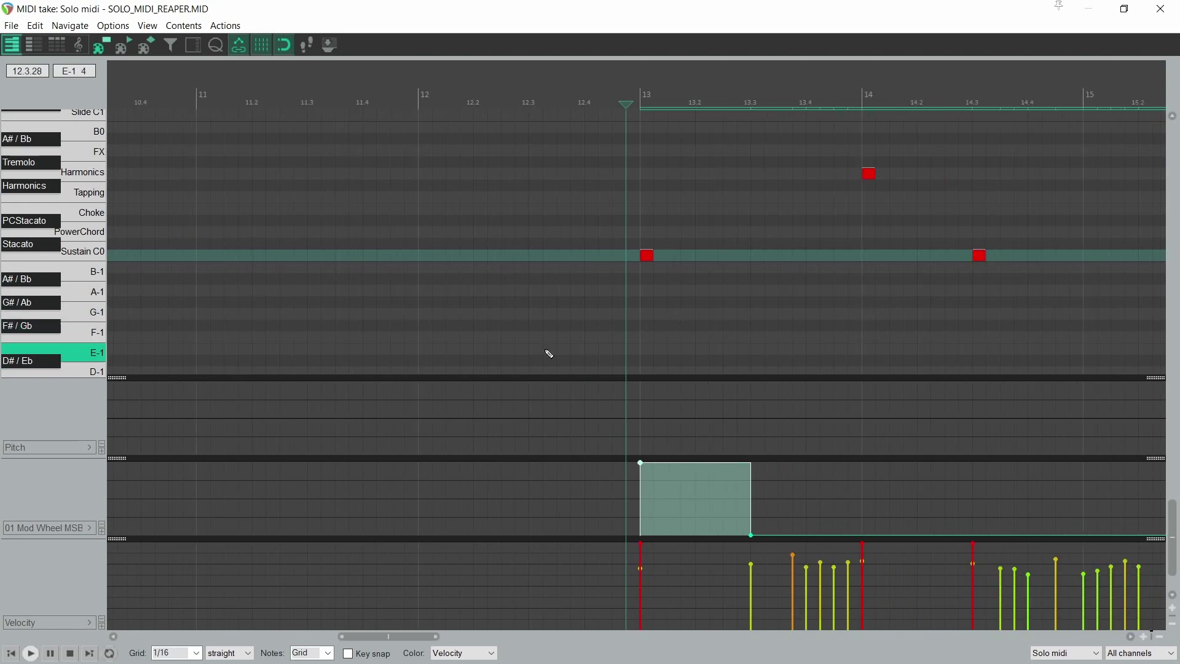
pyautogui.scroll(-3, 689, 384)
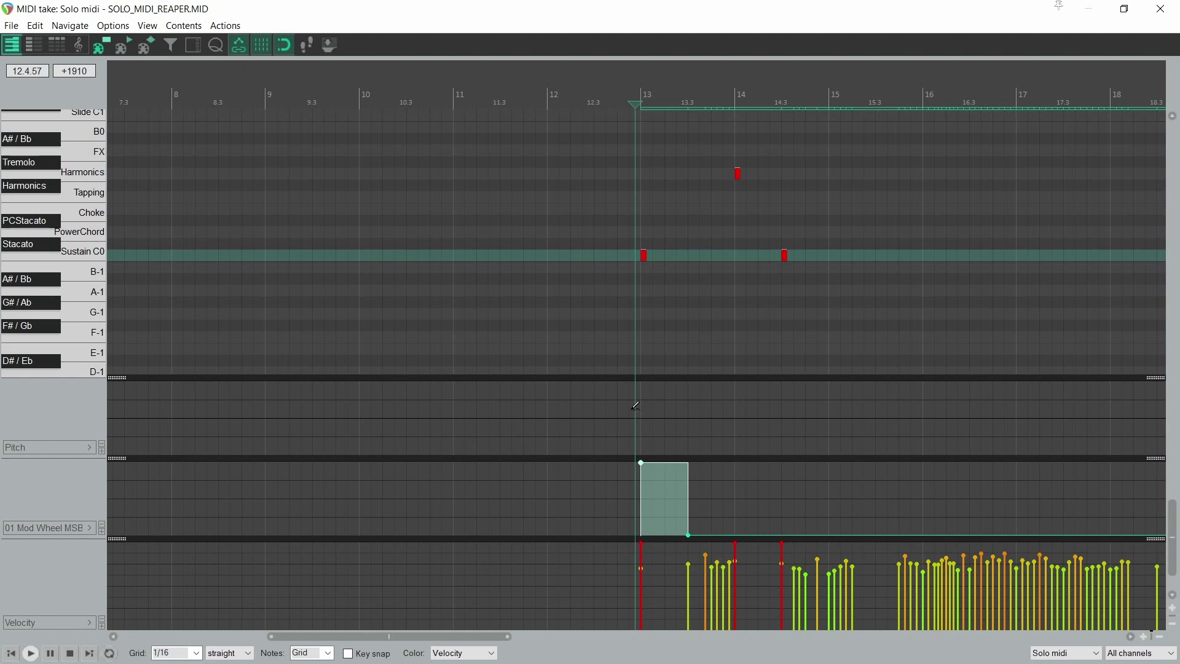
pyautogui.press('space')
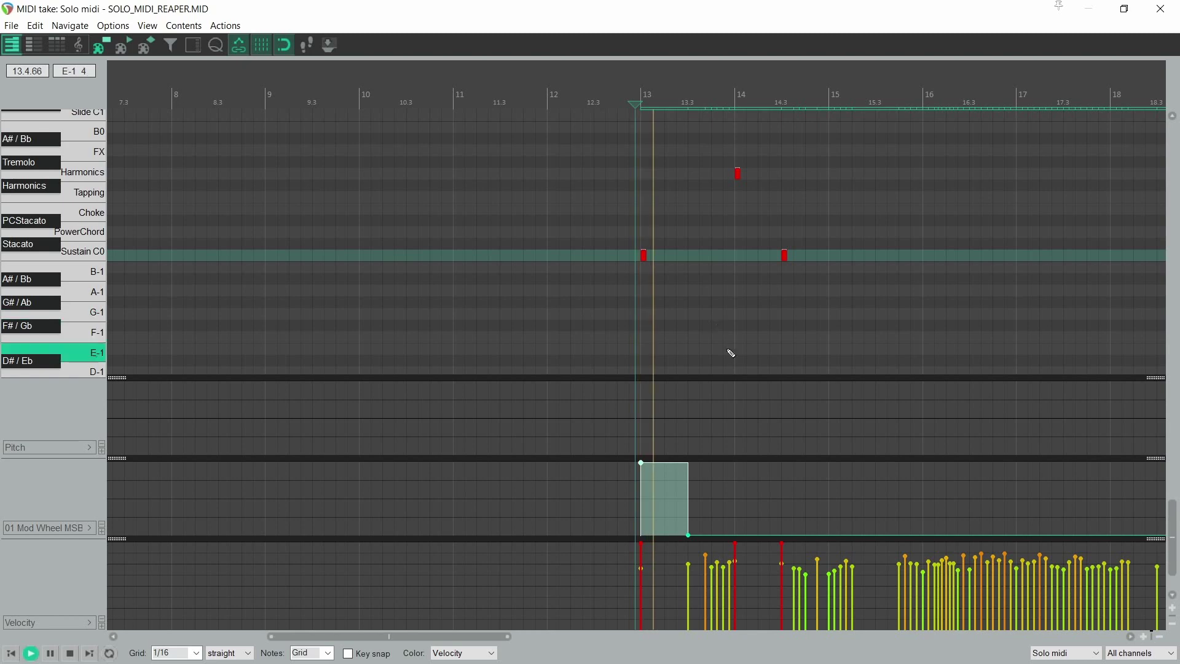
pyautogui.scroll(-5, 790, 347)
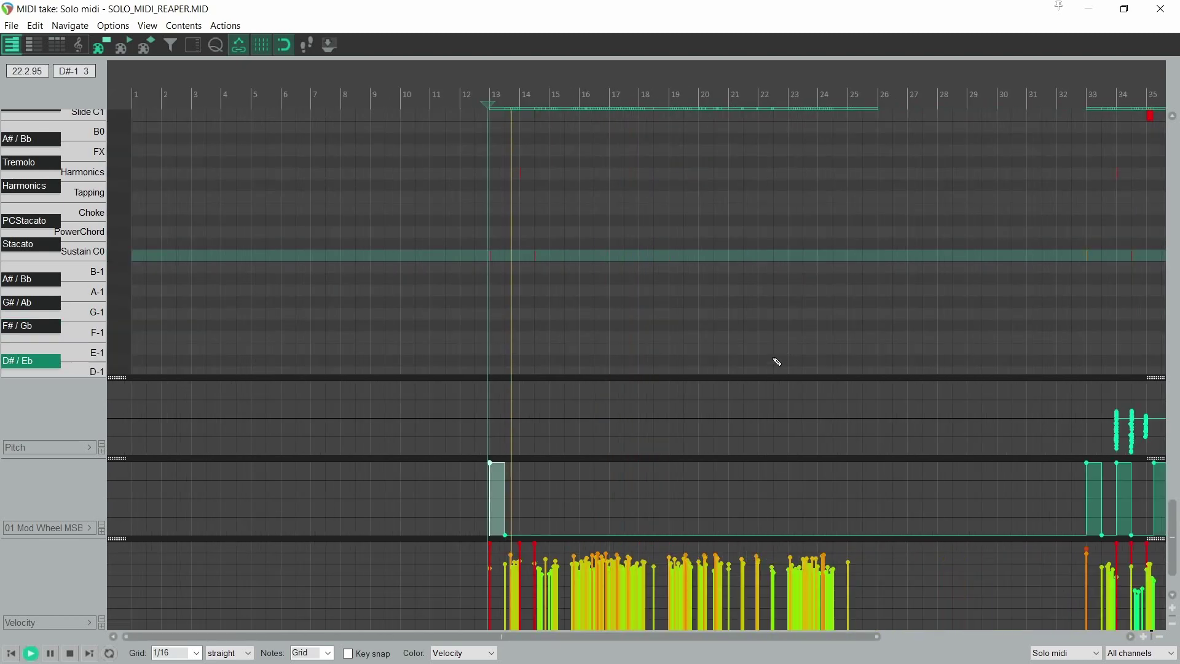
pyautogui.scroll(5, 679, 378)
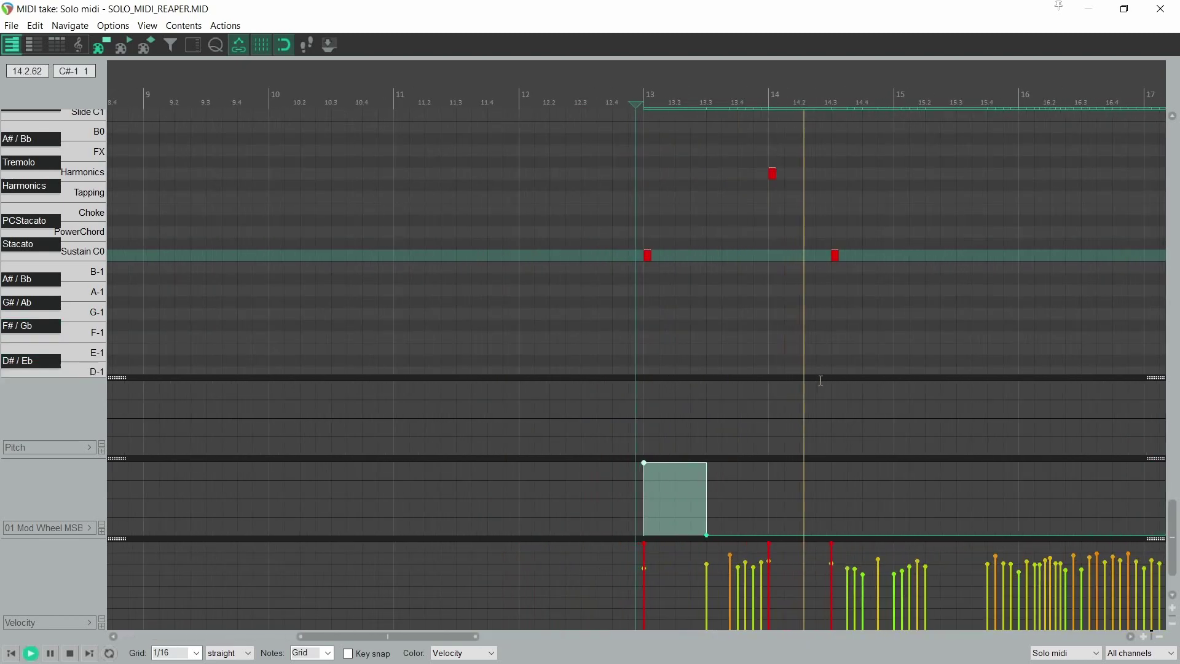
# Add Mod Wheel events at the start of bar 14 and at 14.3, and raise the segment between them to 127
pyautogui.click(770, 94)
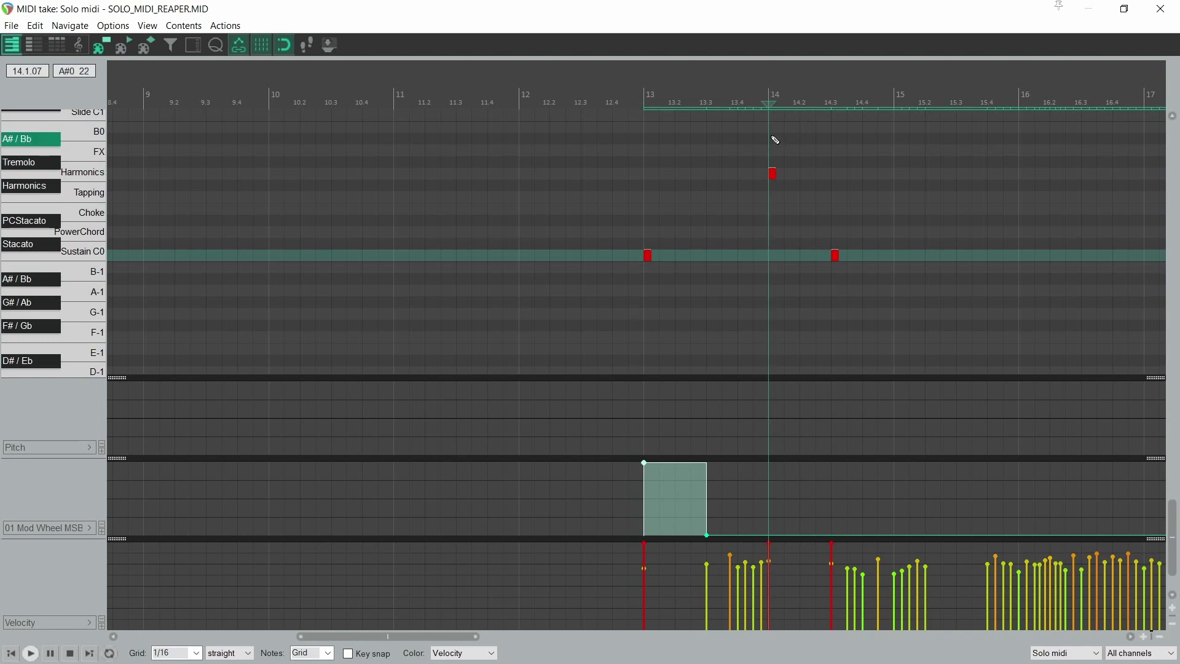
pyautogui.click(769, 534)
pyautogui.press('space')
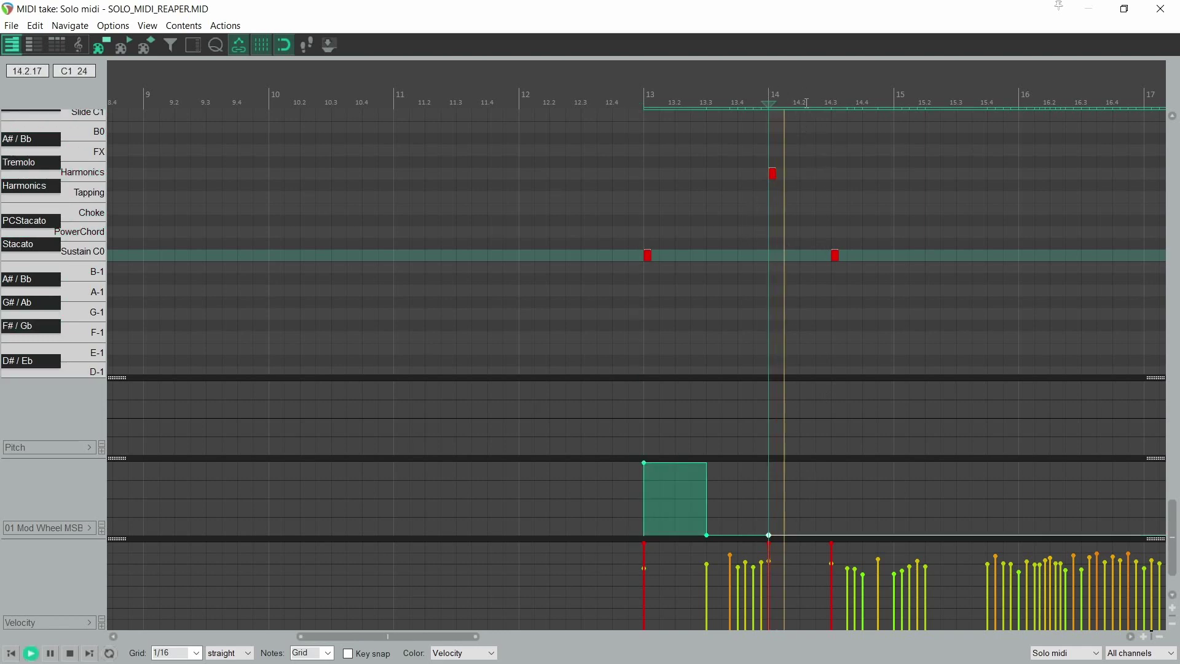
pyautogui.press('space')
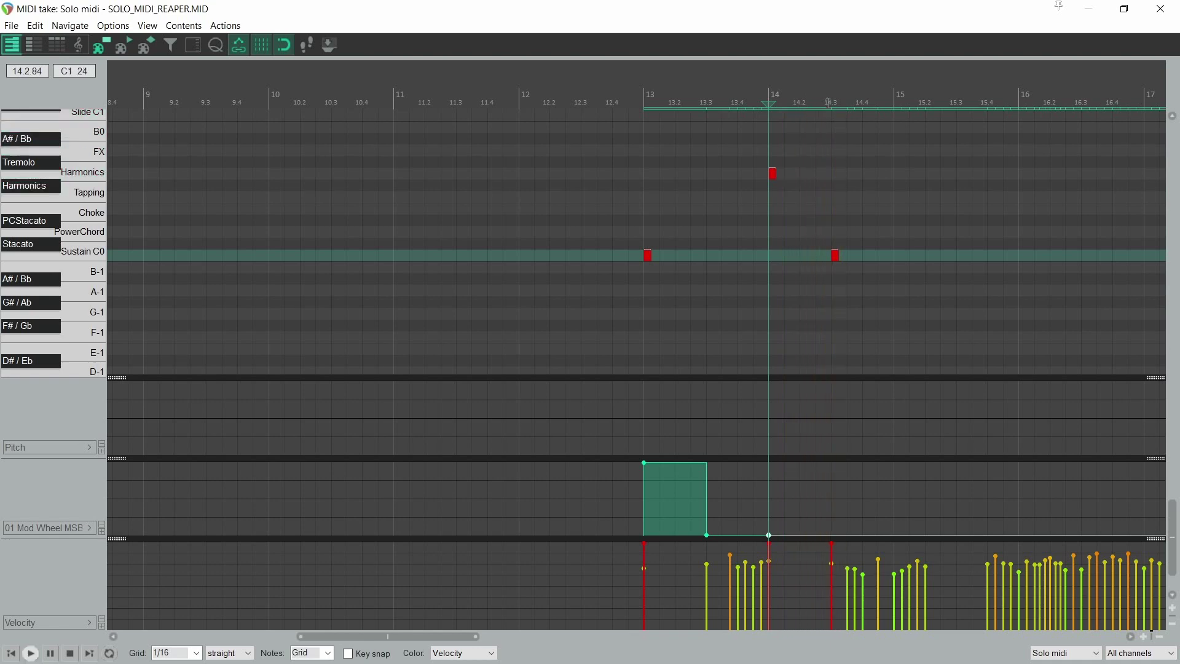
pyautogui.click(830, 97)
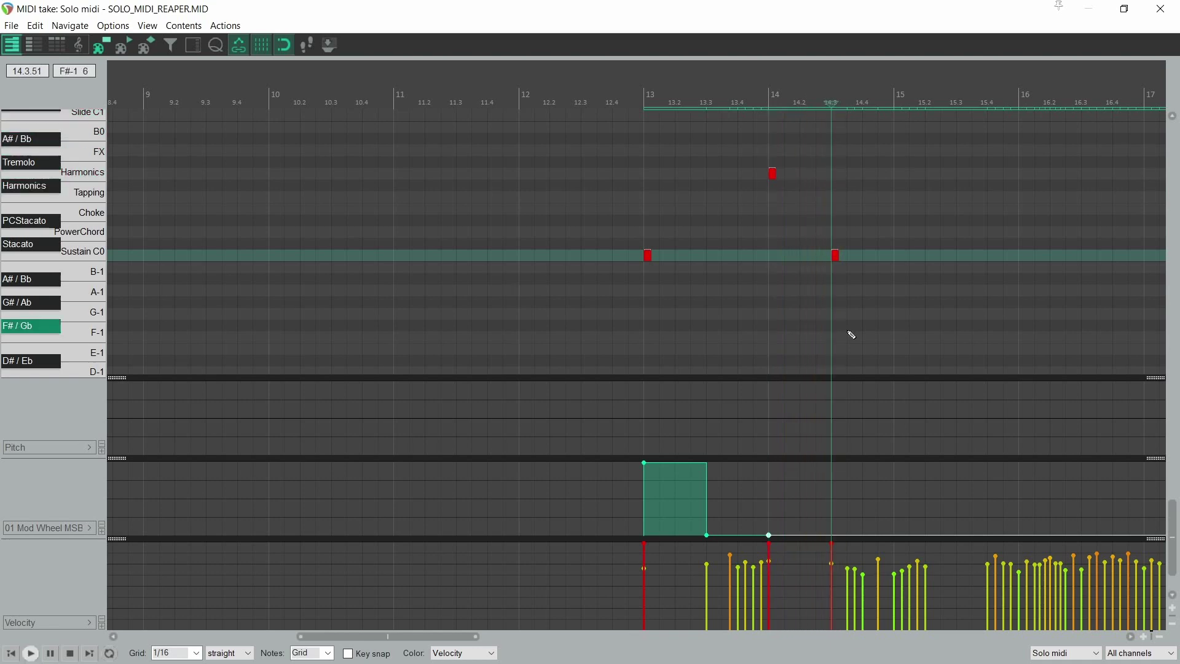
pyautogui.click(831, 534)
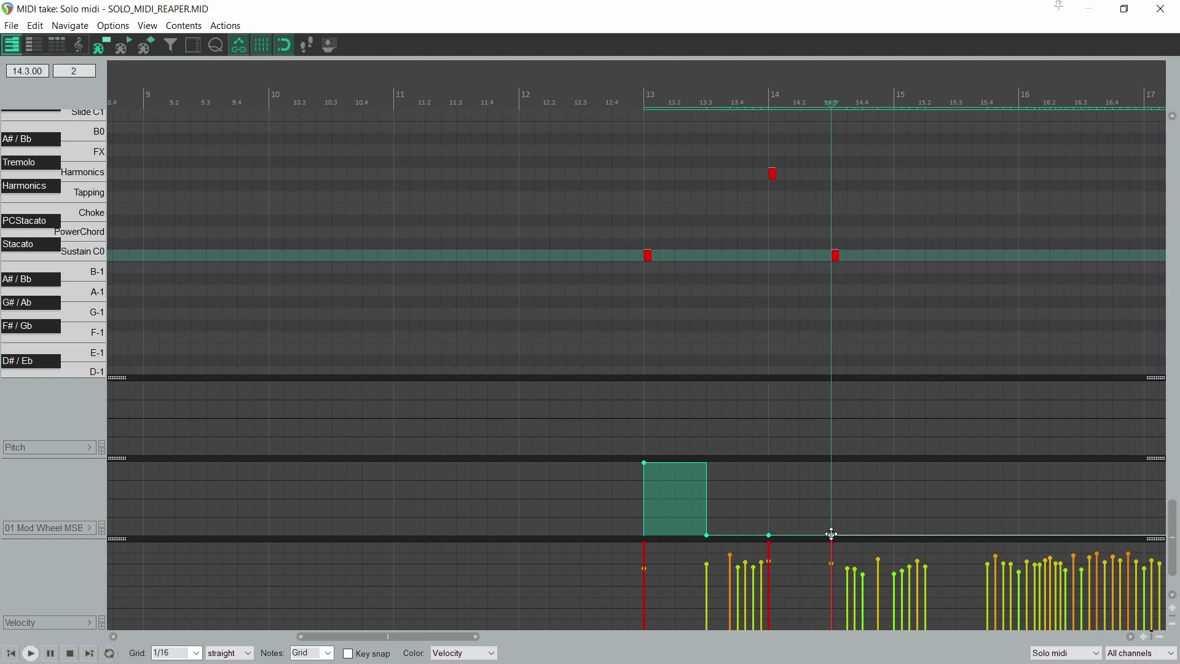
pyautogui.moveTo(802, 534); pyautogui.dragTo(798, 430)
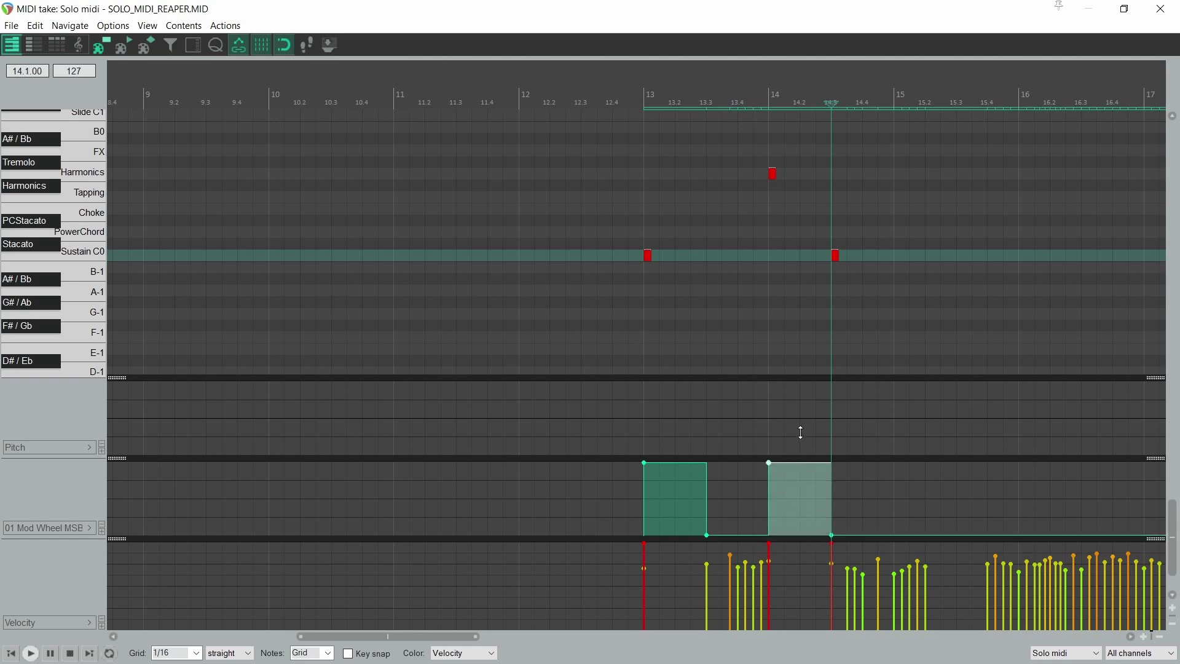
# Play back the solo copy from bar 13 to hear both Mod Wheel vibrato segments
pyautogui.click(643, 93)
pyautogui.press('space')
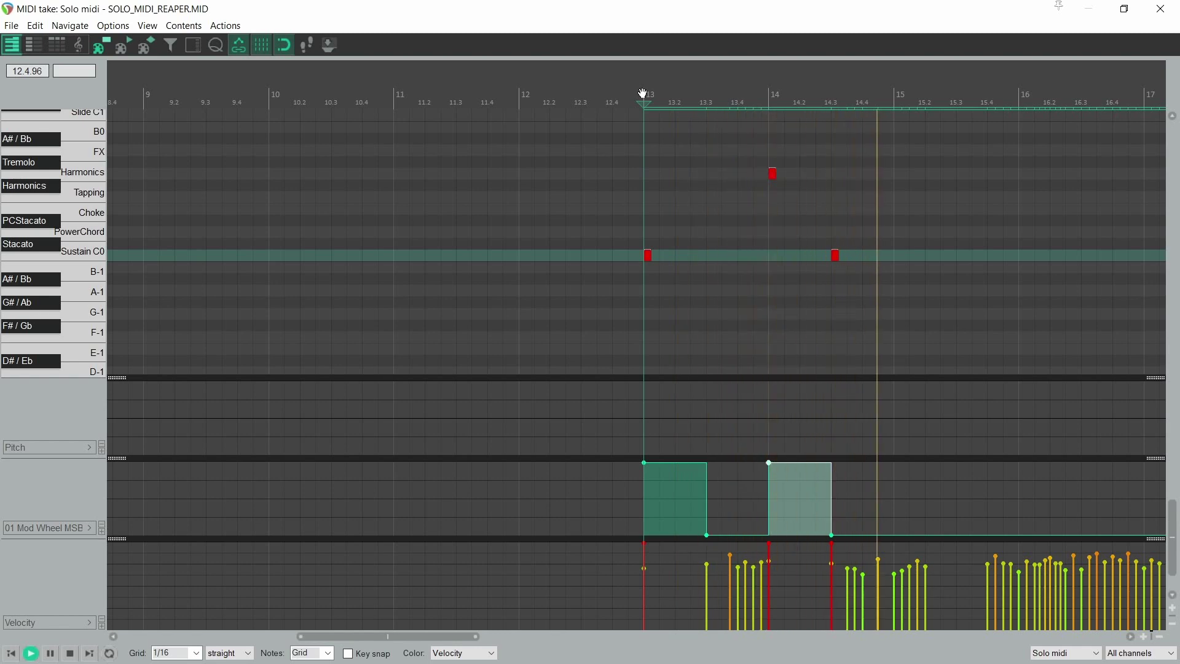
pyautogui.press('space')
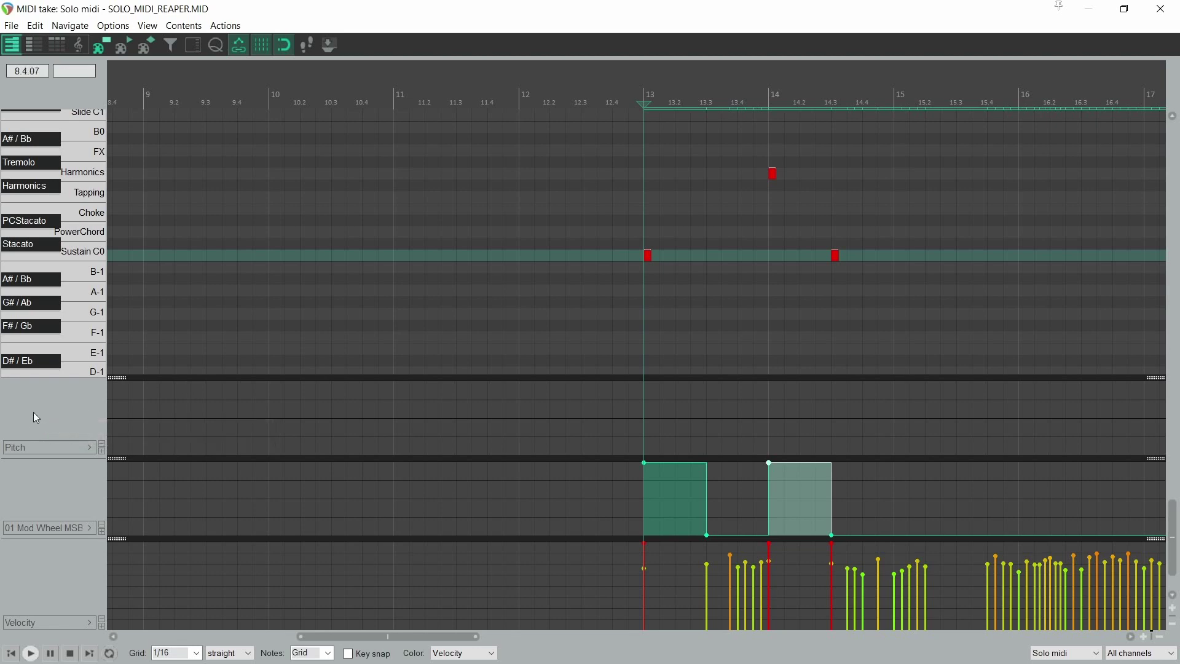
# Examine the Pitch lane curves around bars 34 and 35 of the finished solo, up close and across the whole phrase
pyautogui.scroll(-8, 648, 435)
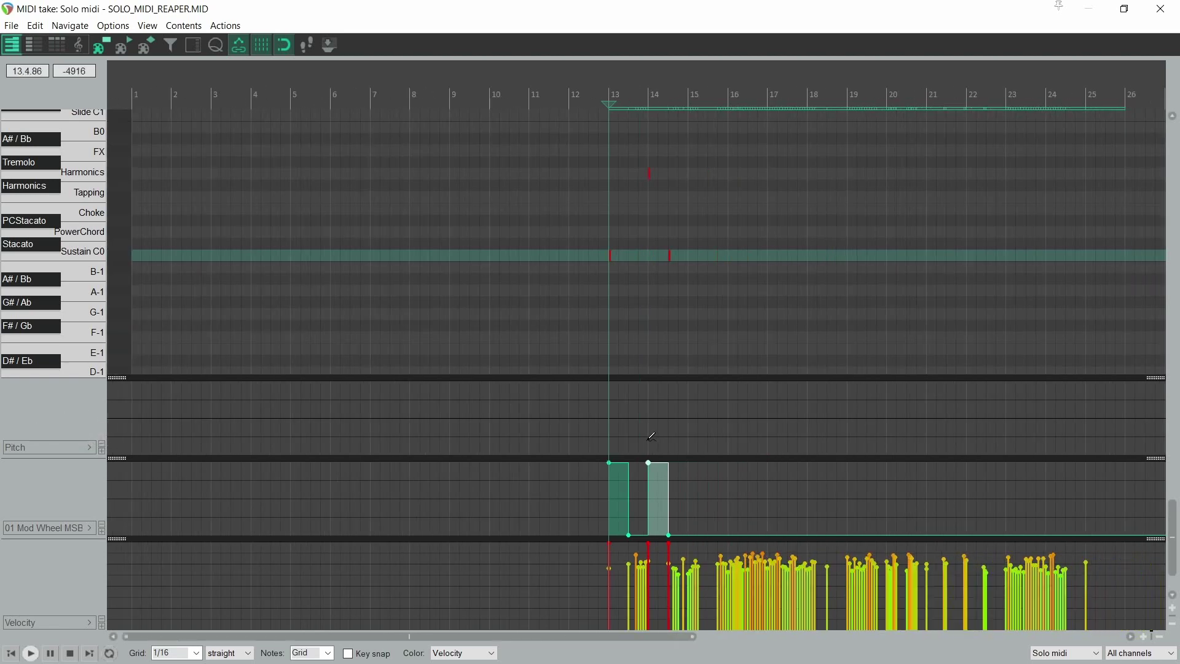
pyautogui.scroll(10, 699, 98)
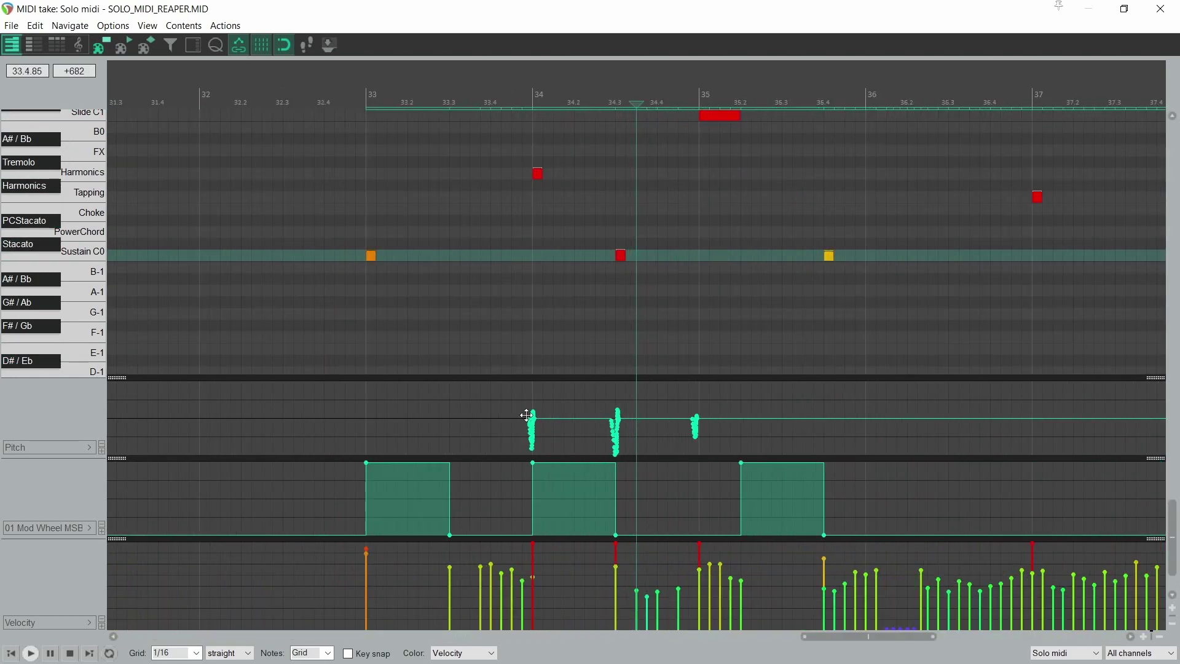
pyautogui.scroll(5, 556, 418)
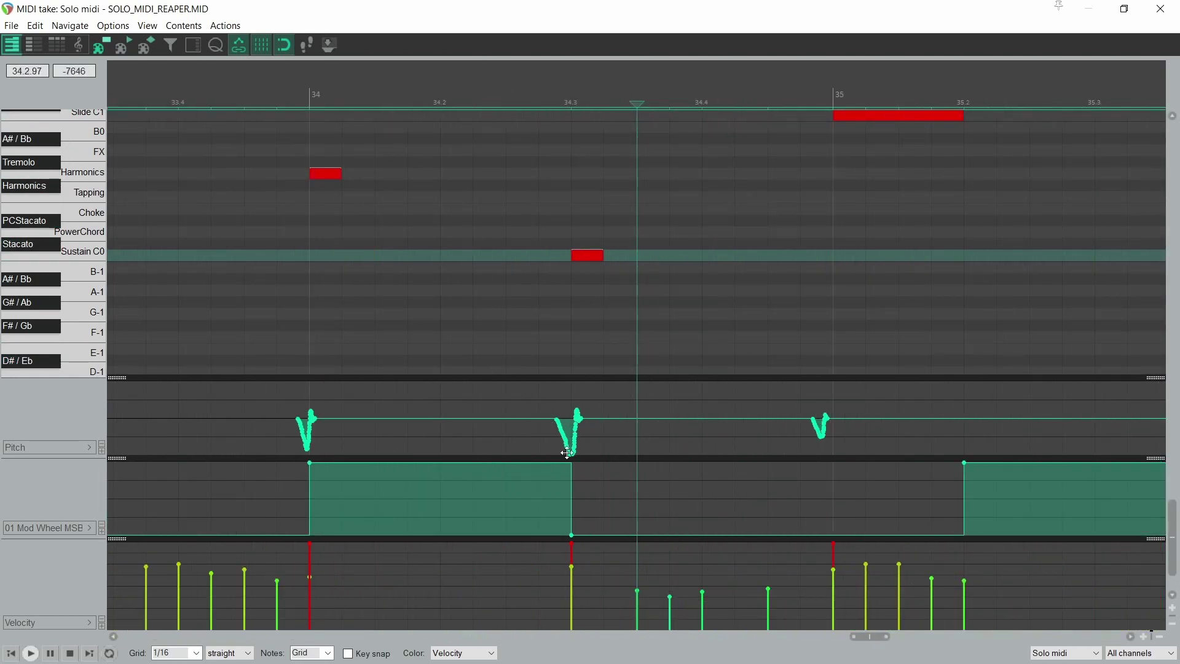
pyautogui.scroll(-3, 667, 440)
pyautogui.scroll(-2, 667, 439)
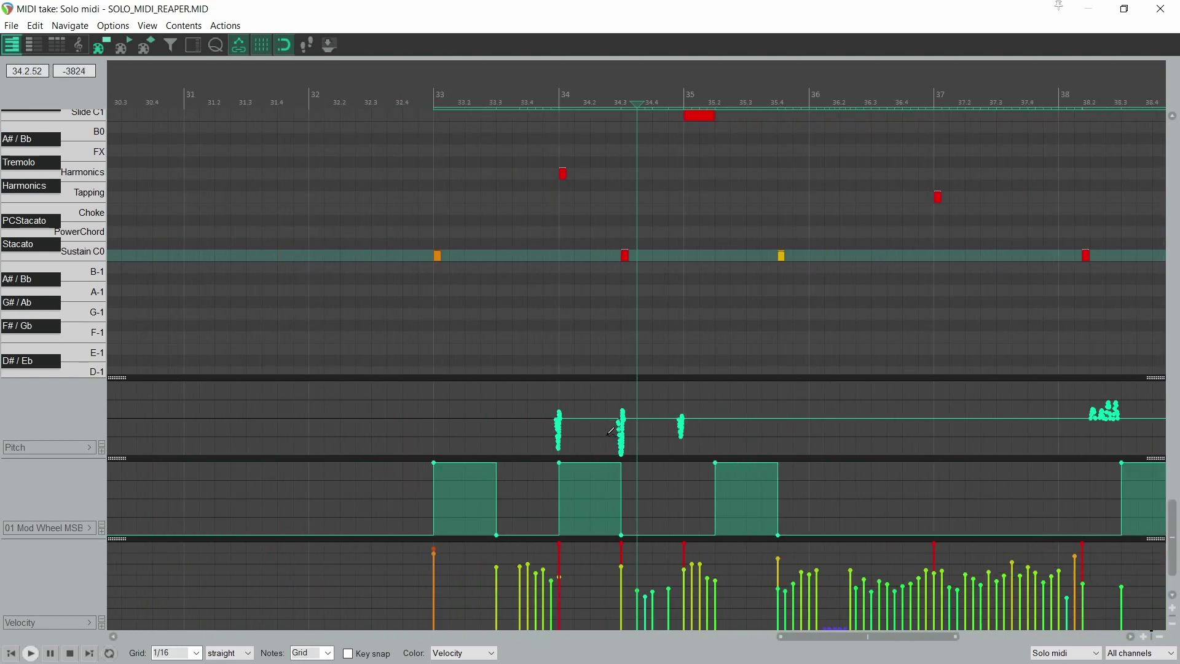
pyautogui.scroll(6, 611, 431)
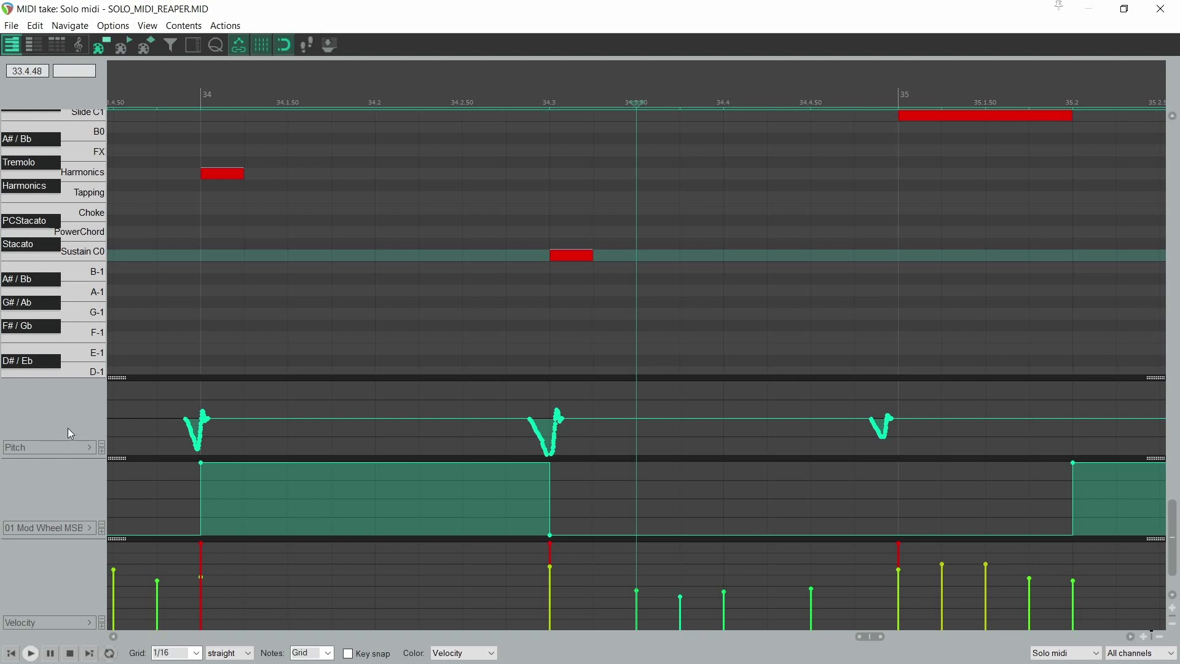
pyautogui.scroll(-5, 67, 428)
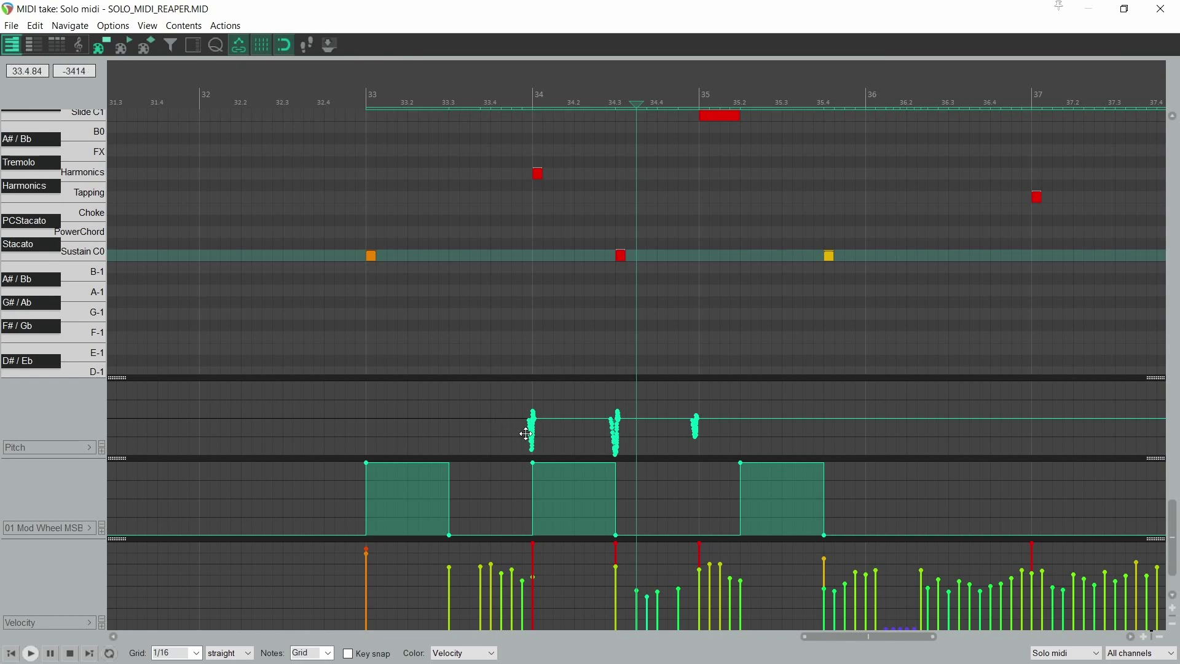
pyautogui.scroll(-6, 571, 426)
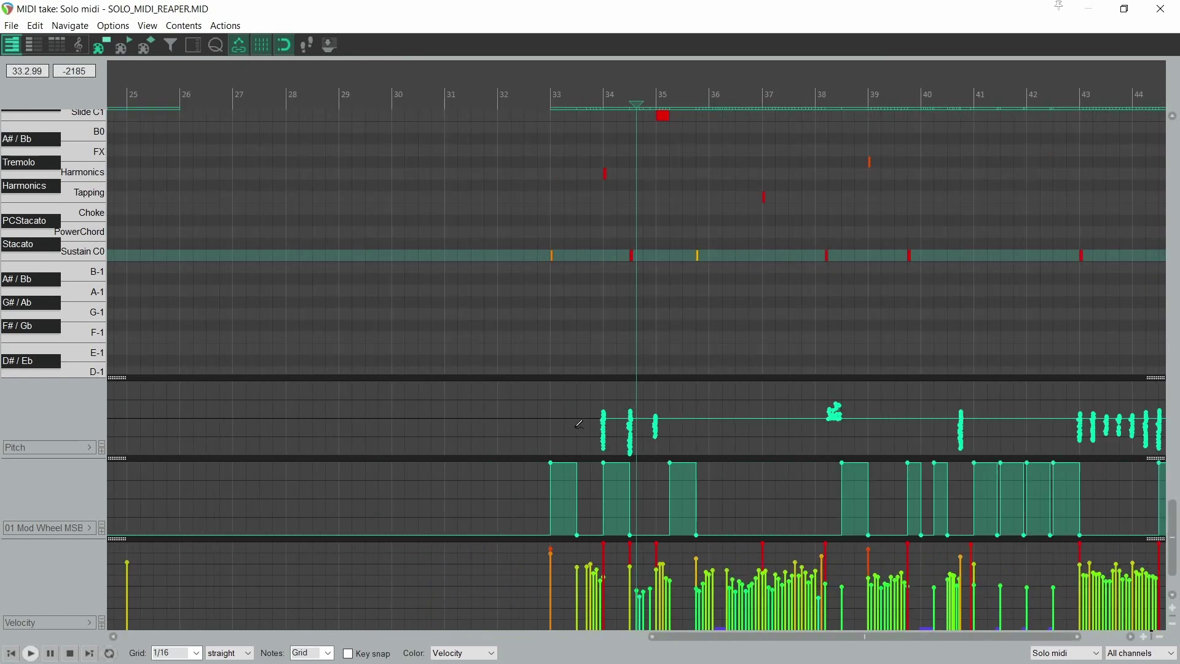
pyautogui.scroll(5, 645, 428)
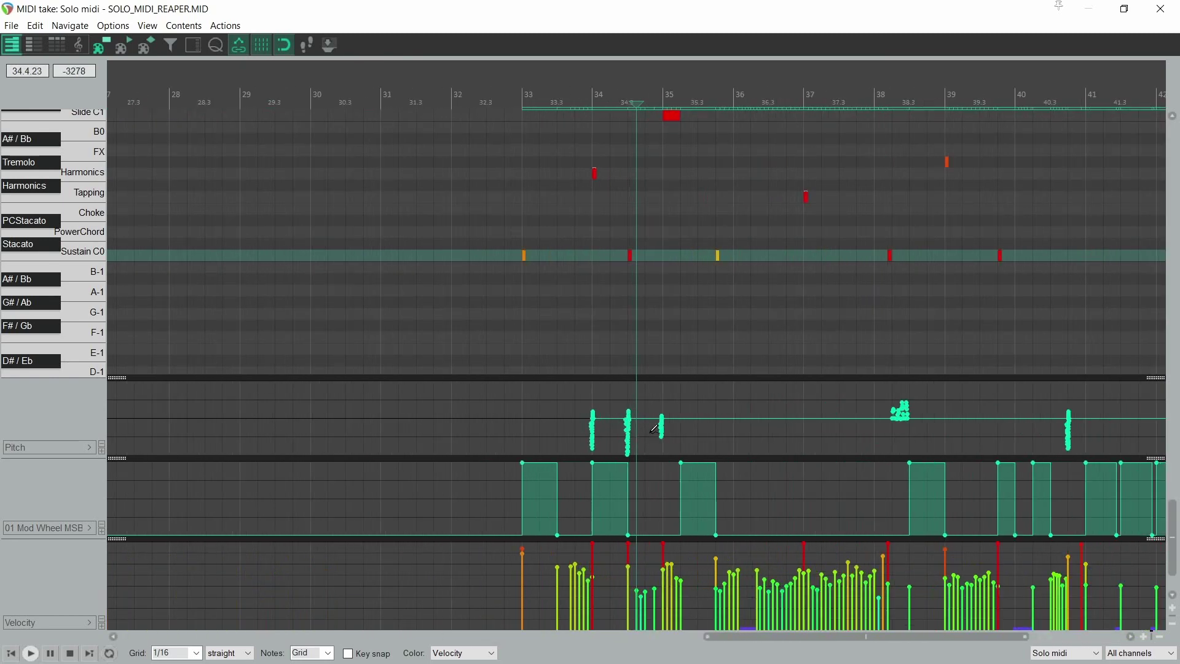
pyautogui.scroll(3, 618, 432)
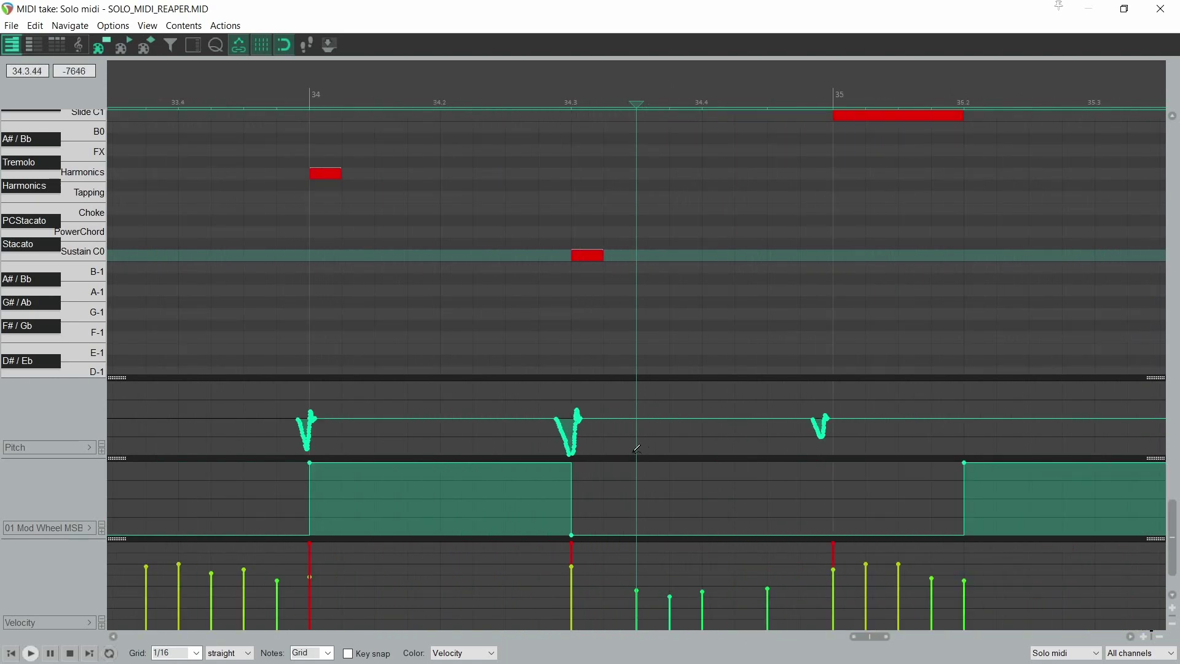
# Play back the finished solo from bar 33 to hear the pitch bends around bars 34 and 35
pyautogui.click(159, 92)
pyautogui.press('space')
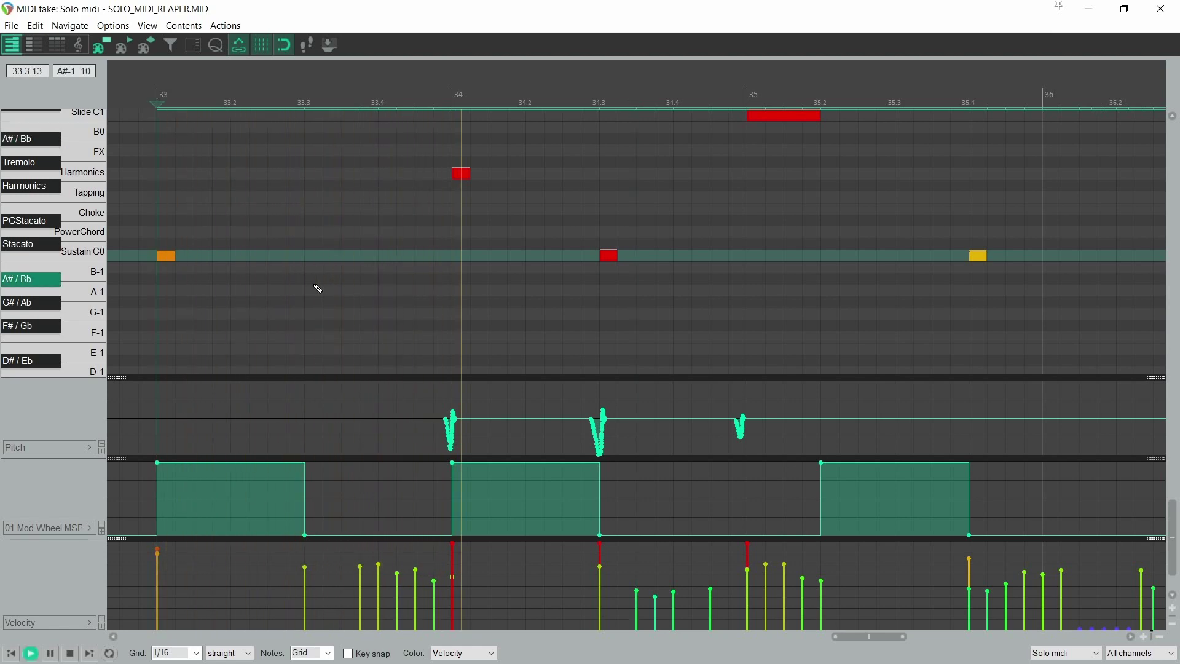
pyautogui.press('space')
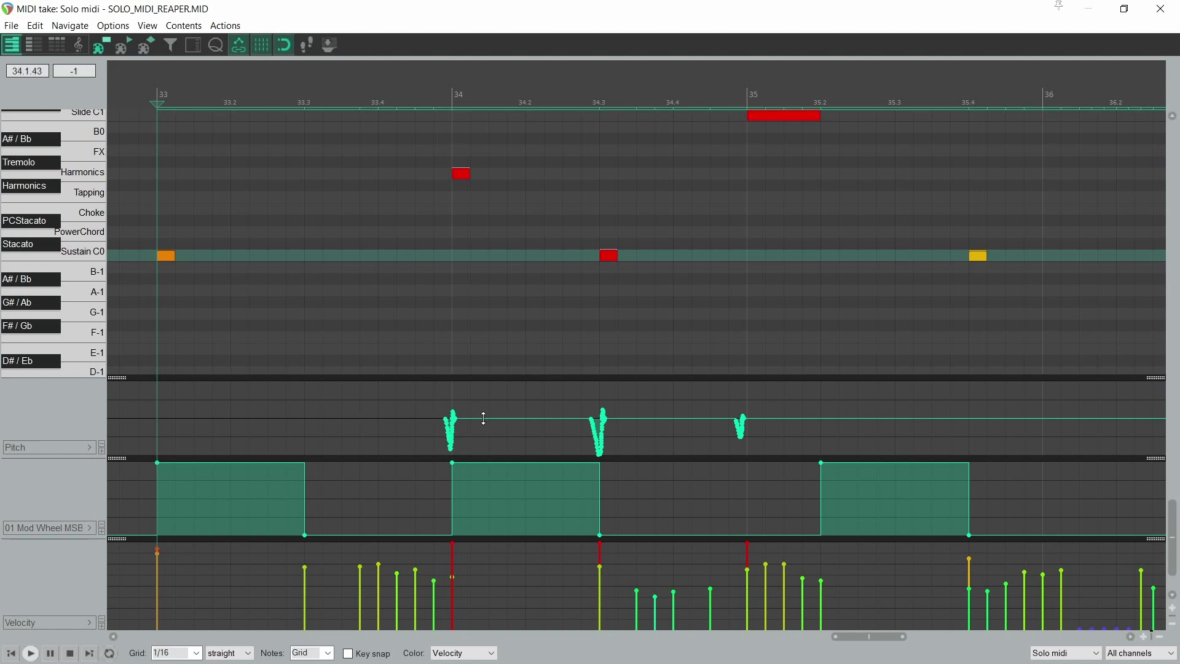
# During playback, bend the flat Pitch segment between 34.1 and 34.3 down and up, and return it to centre
pyautogui.moveTo(482, 418)
pyautogui.mouseDown()
pyautogui.moveTo(486, 447)
pyautogui.moveTo(476, 434)
pyautogui.mouseUp()
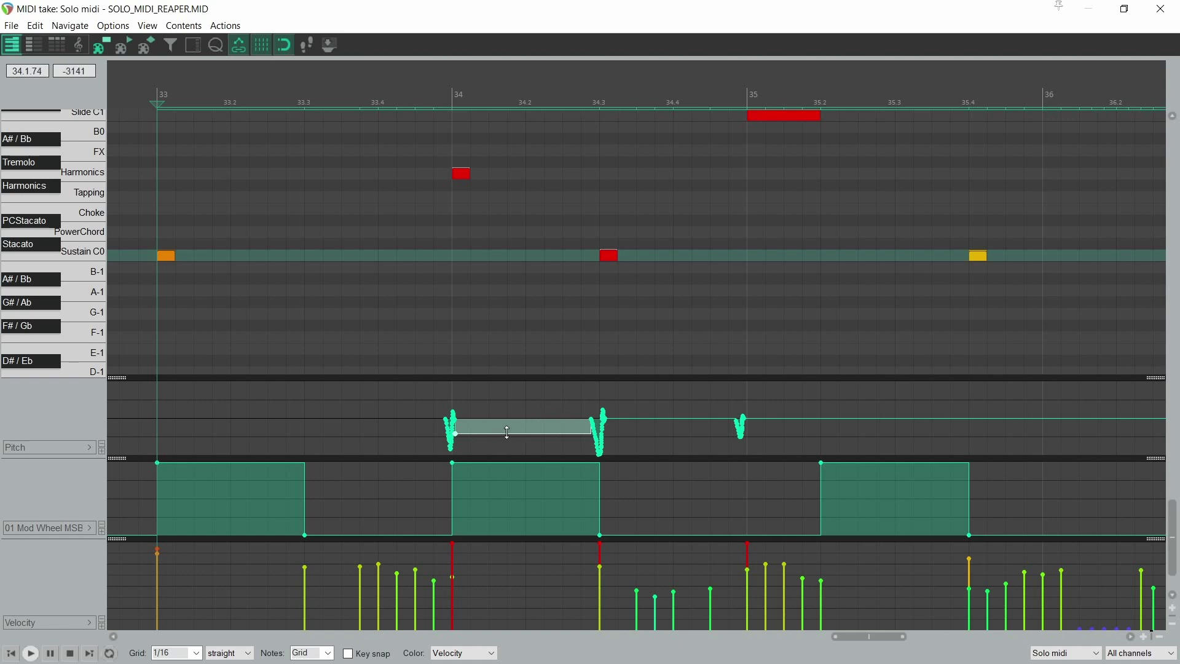
pyautogui.press('space')
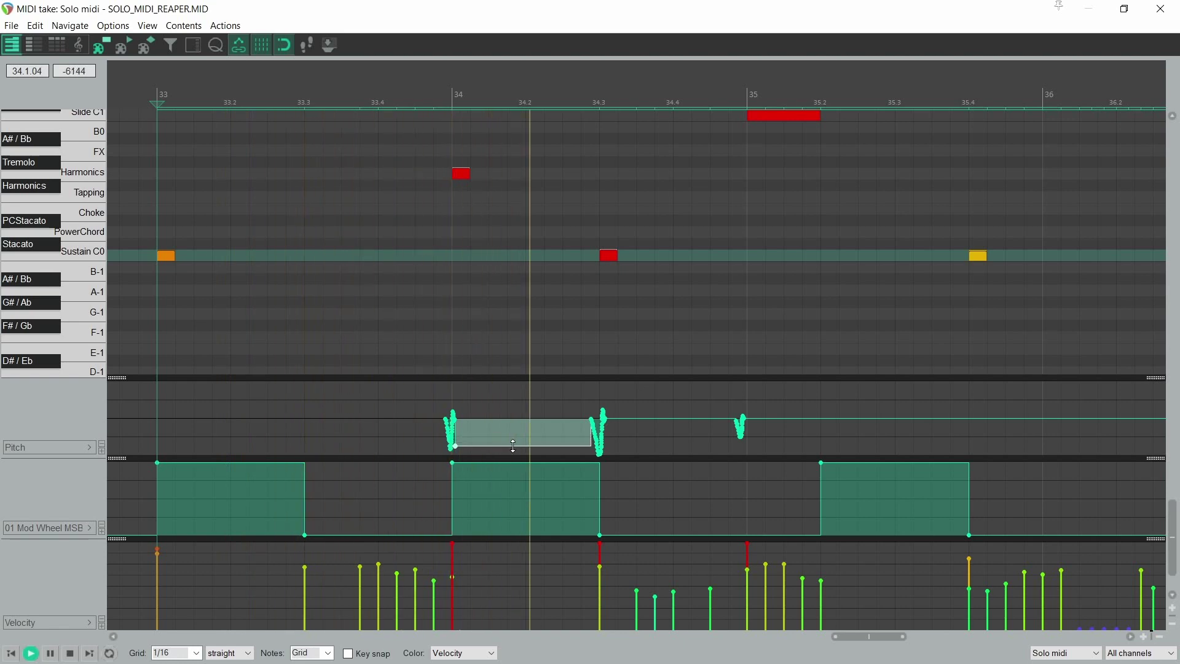
pyautogui.moveTo(509, 433); pyautogui.dragTo(526, 388)
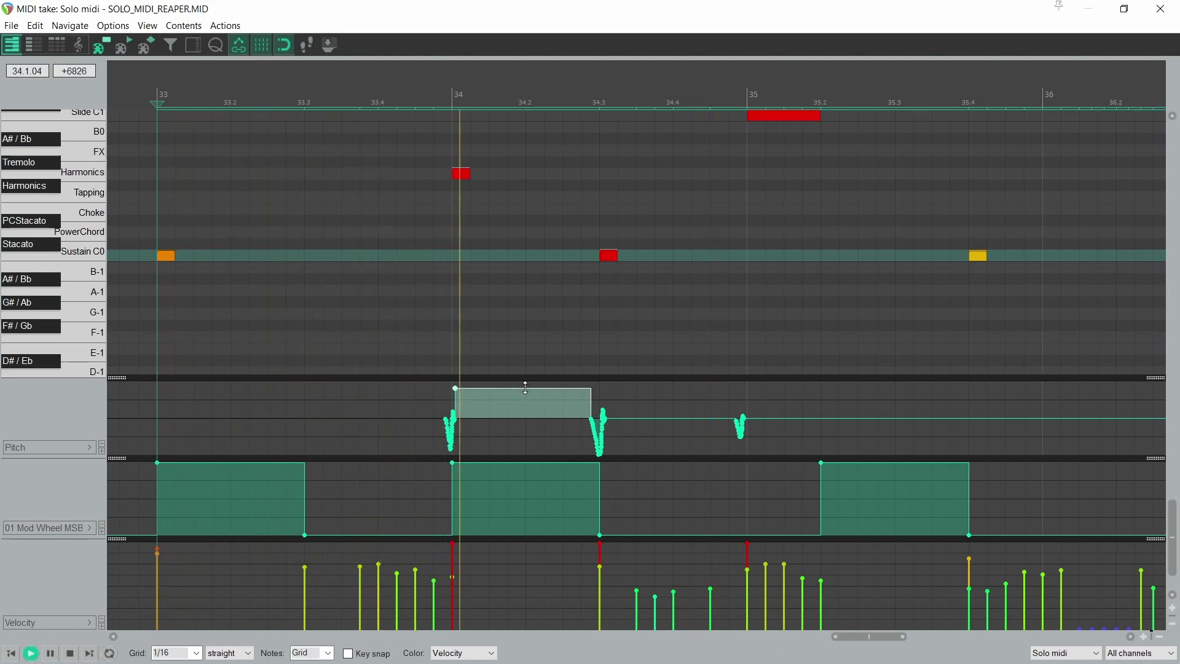
pyautogui.moveTo(525, 388); pyautogui.dragTo(527, 418)
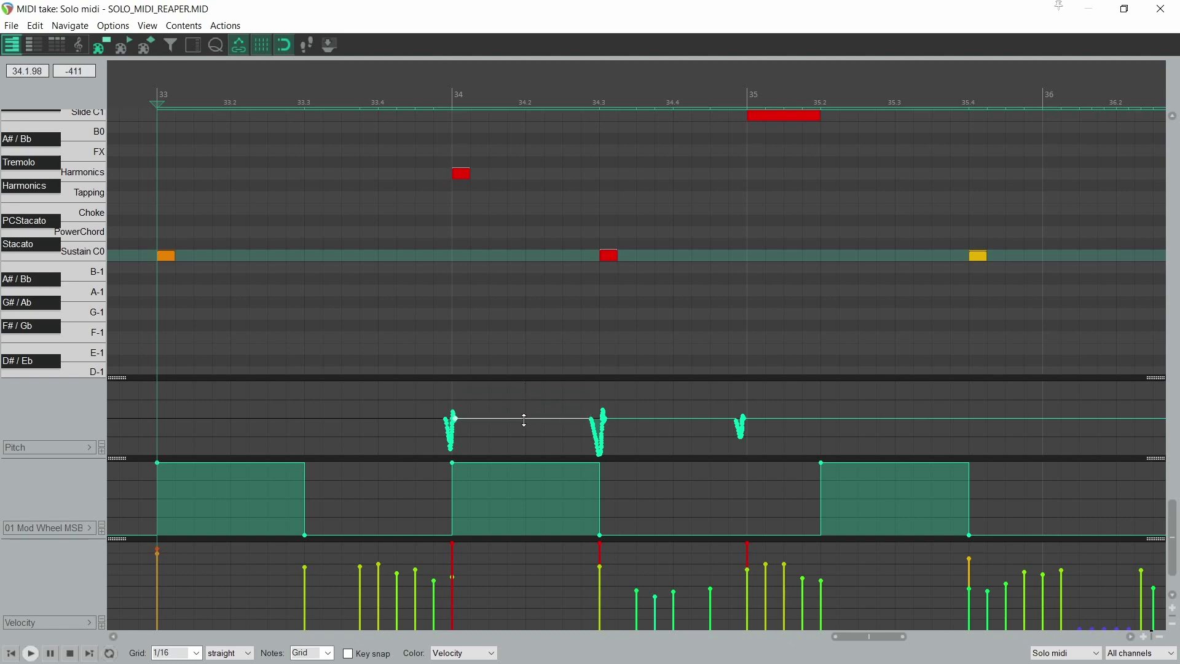
# Examine the notes, articulation keyswitches and controller lanes of the solo copy and the finished solo across their full length
pyautogui.scroll(-4, 521, 425)
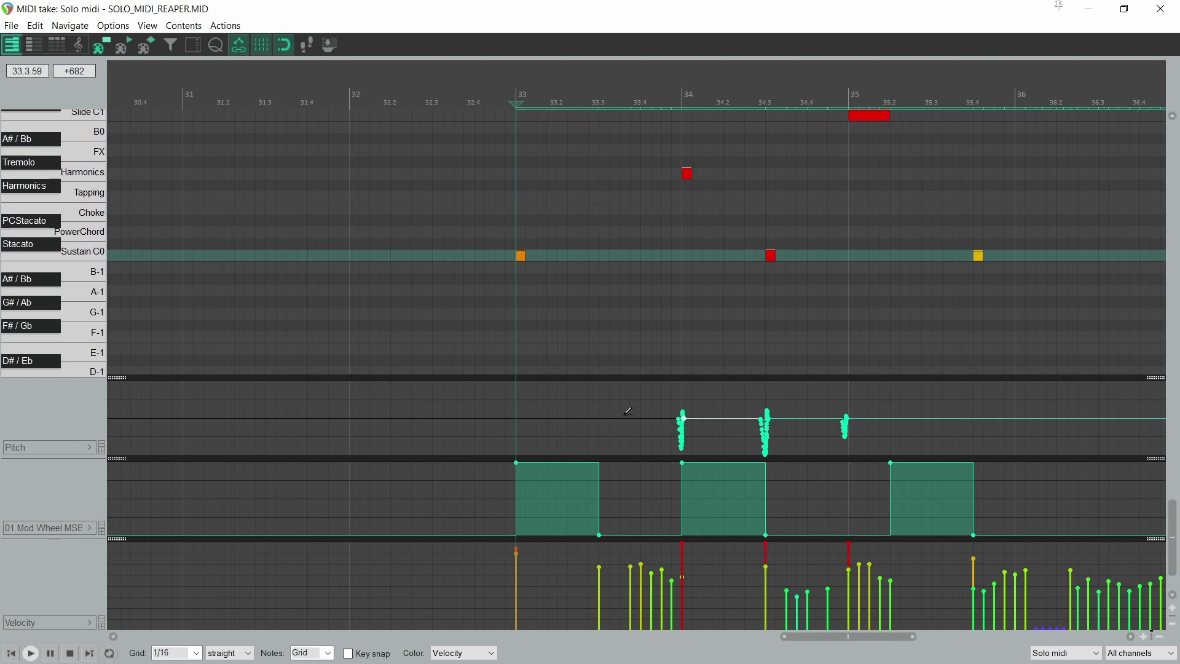
pyautogui.scroll(-3, 629, 413)
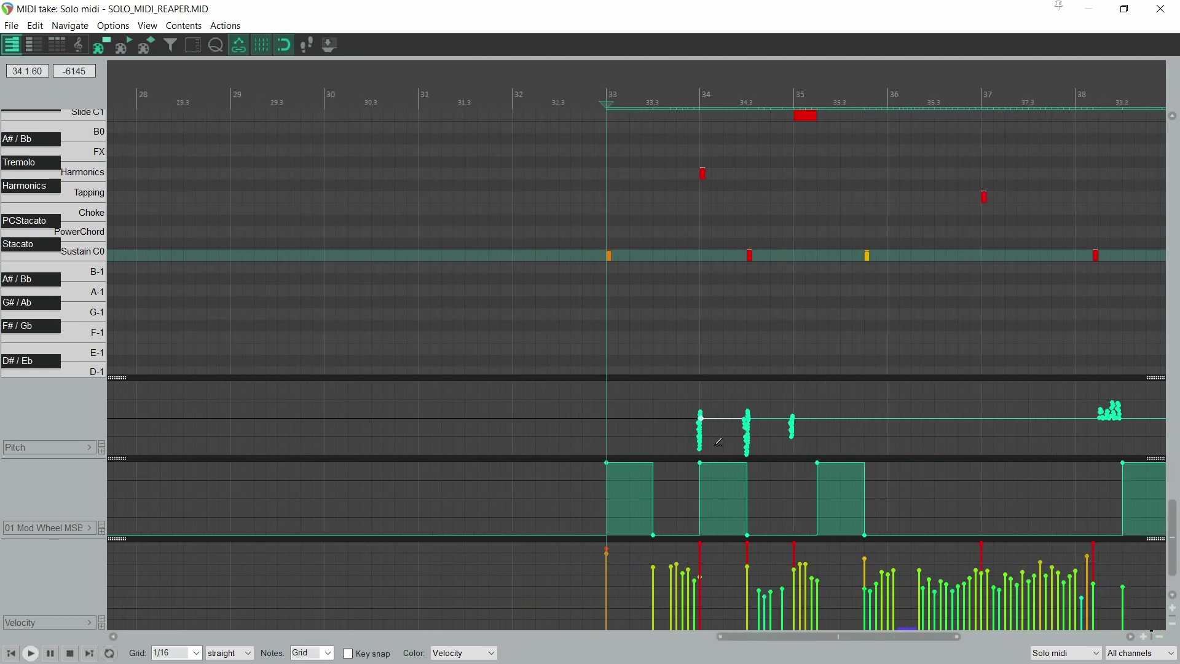
pyautogui.scroll(-8, 704, 458)
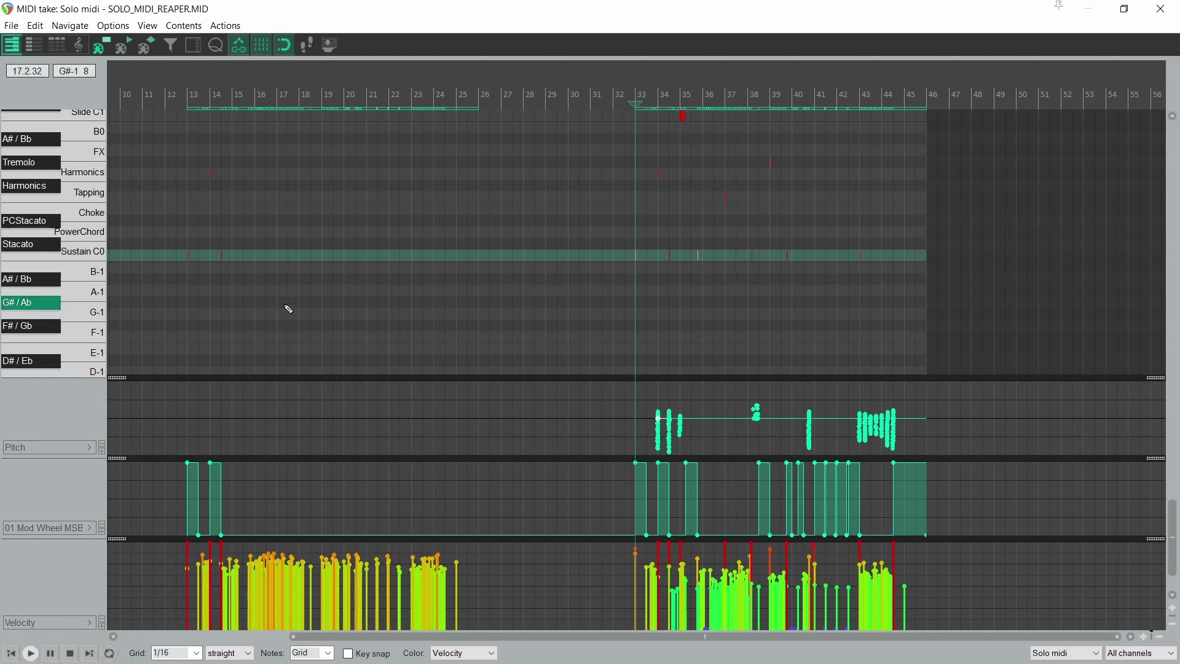
pyautogui.scroll(3, 371, 231)
pyautogui.scroll(20, 373, 215)
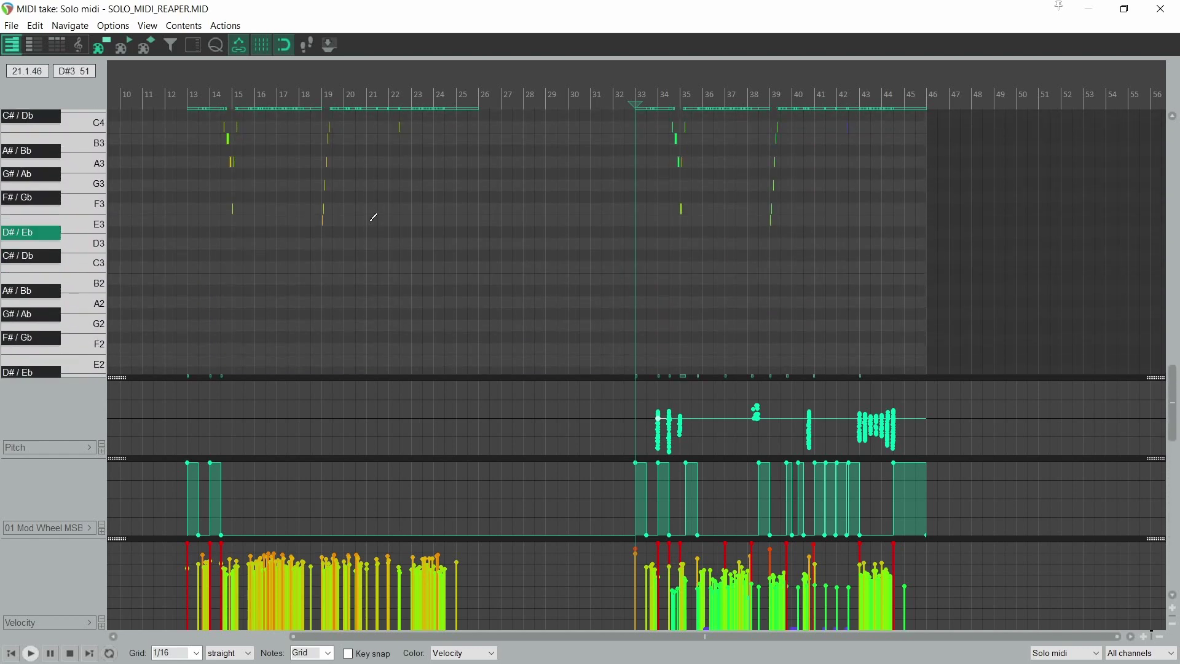
pyautogui.scroll(8, 294, 242)
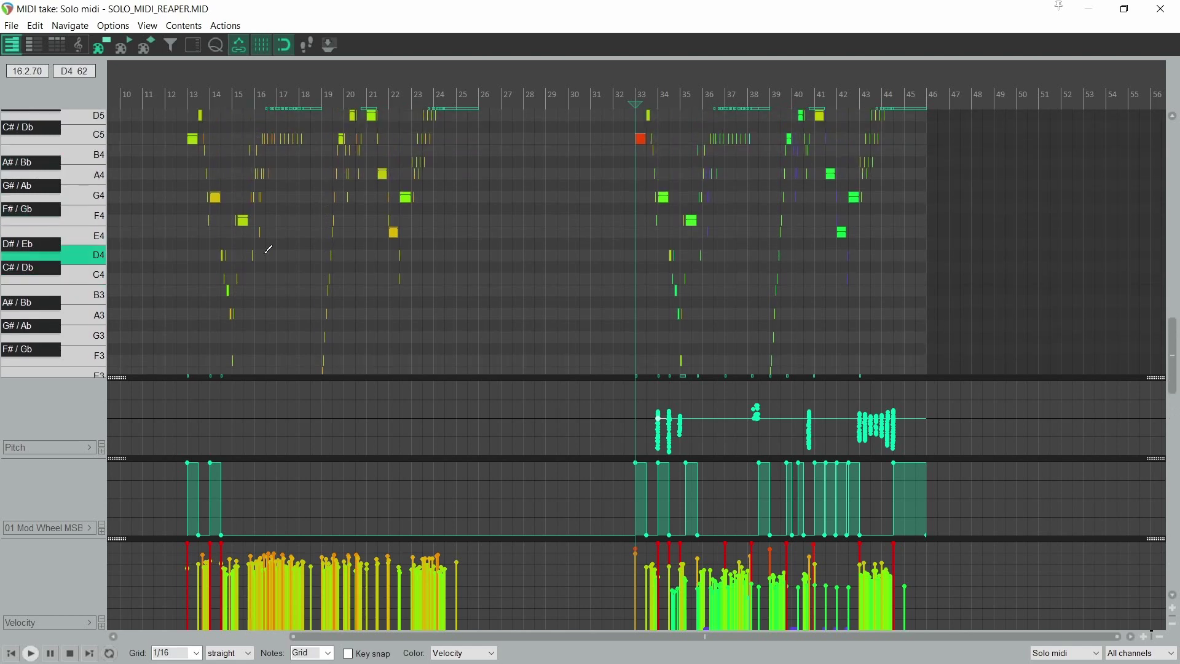
pyautogui.scroll(-20, 452, 213)
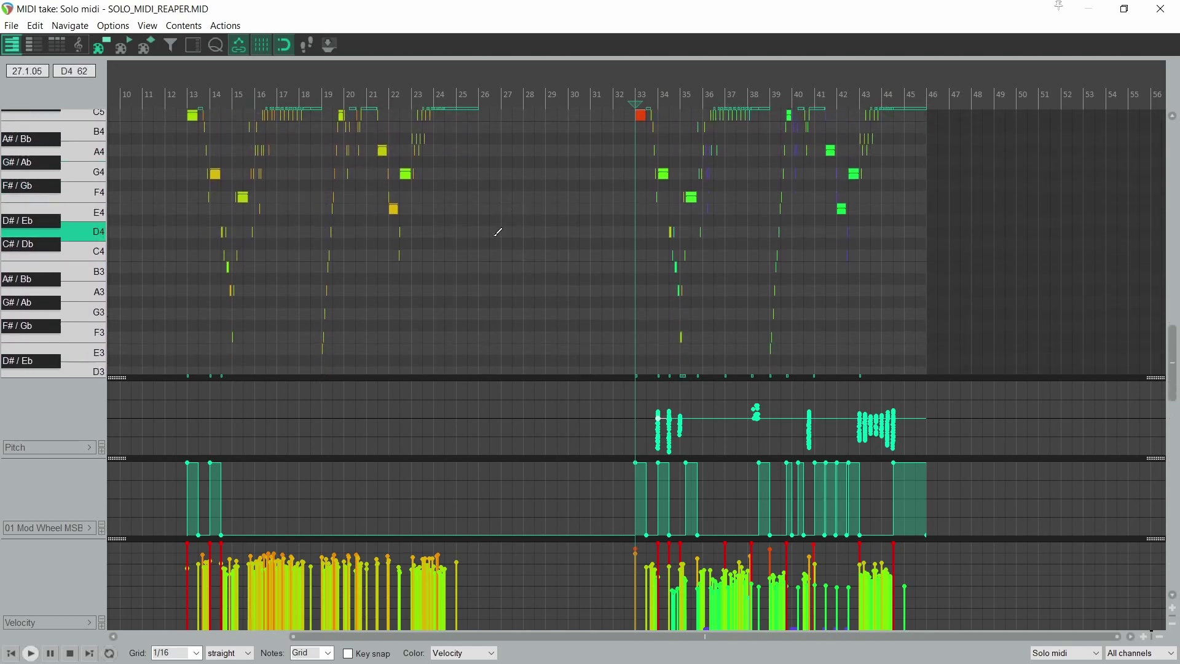
pyautogui.scroll(-5, 377, 240)
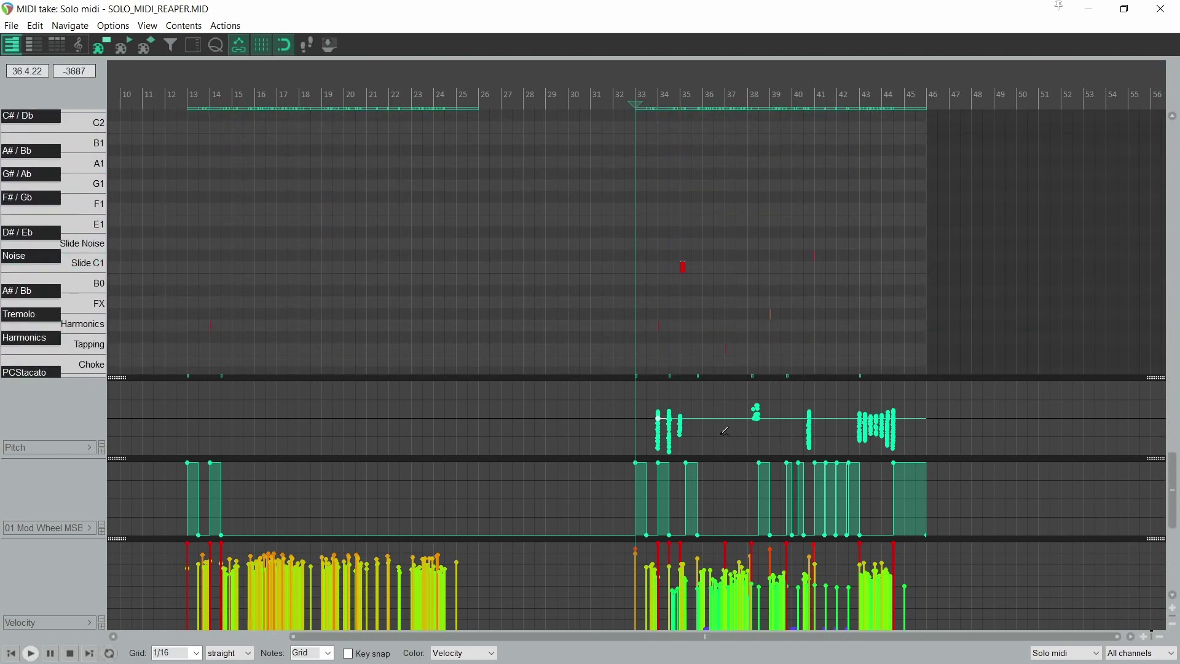
pyautogui.scroll(-6, 685, 302)
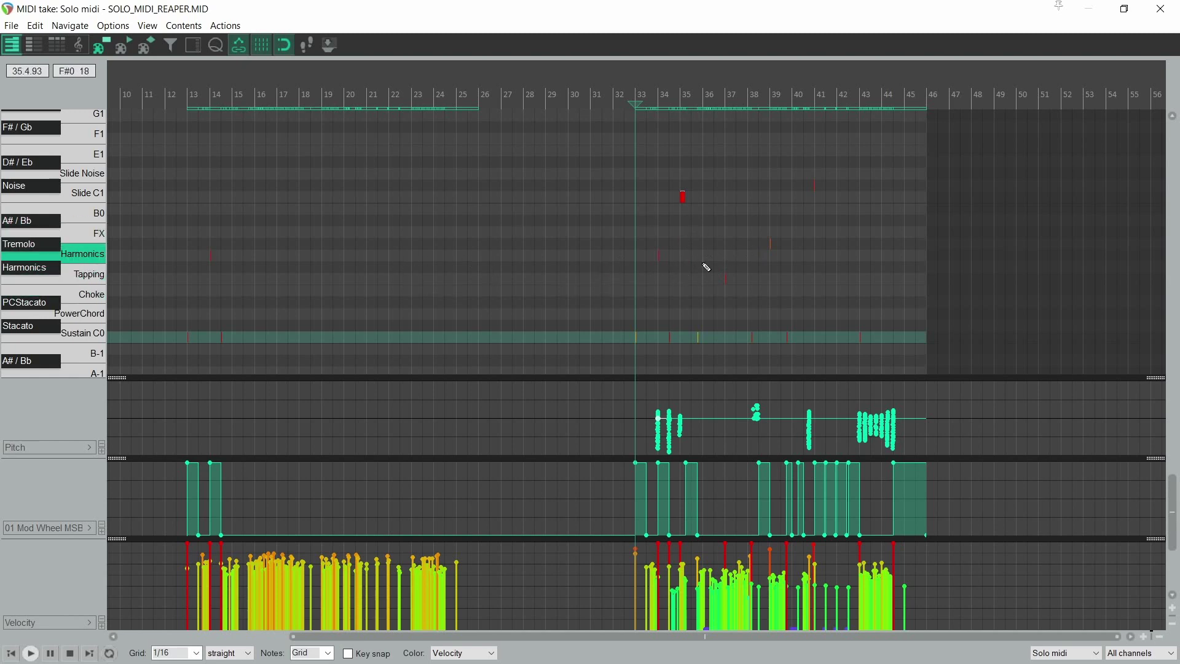
pyautogui.scroll(-4, 686, 287)
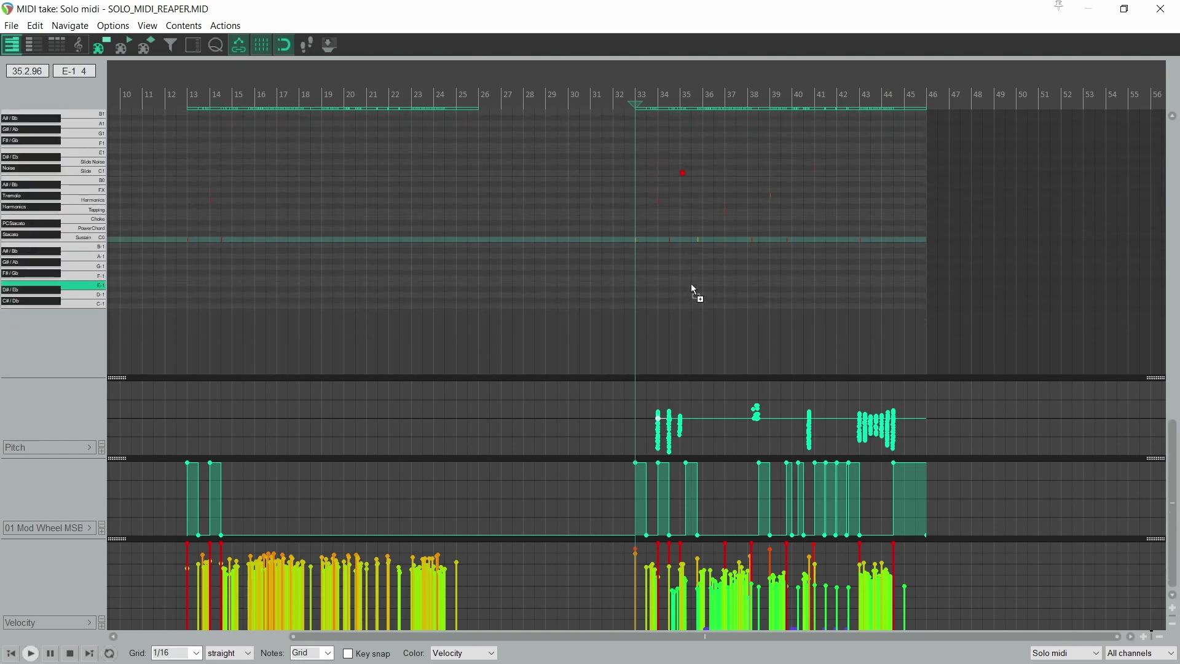
pyautogui.scroll(10, 694, 281)
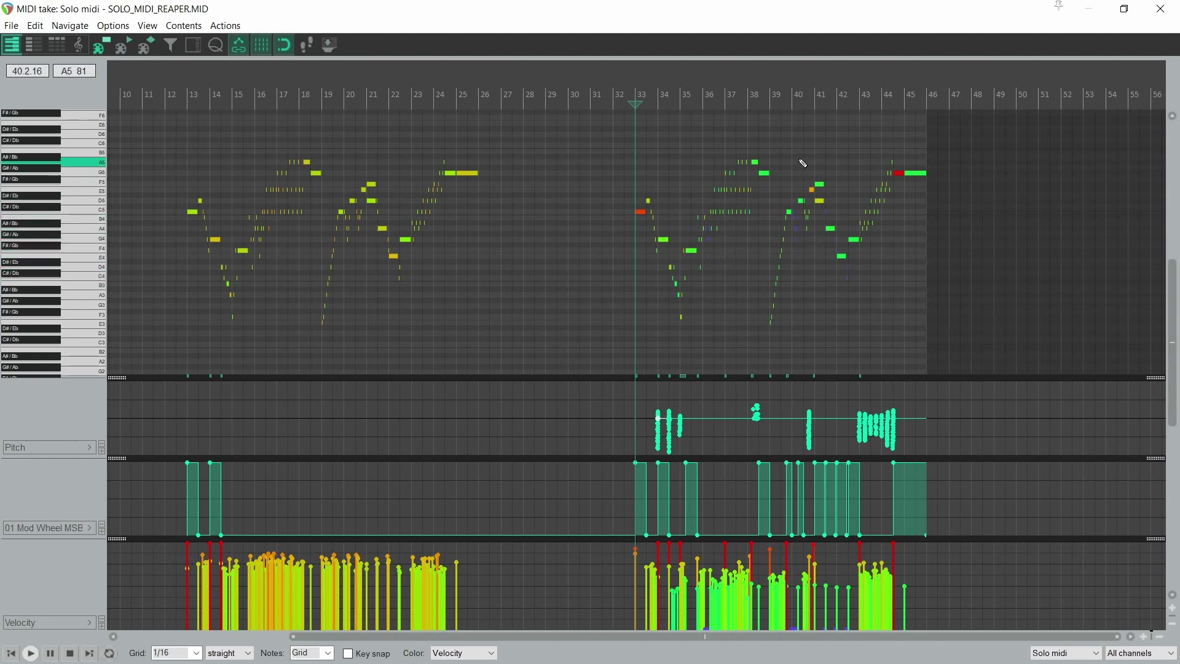
# Play back the finished solo from bar 39 to hear the ascending run and the low-velocity notes of bar 40
pyautogui.click(799, 121)
pyautogui.scroll(8, 743, 271)
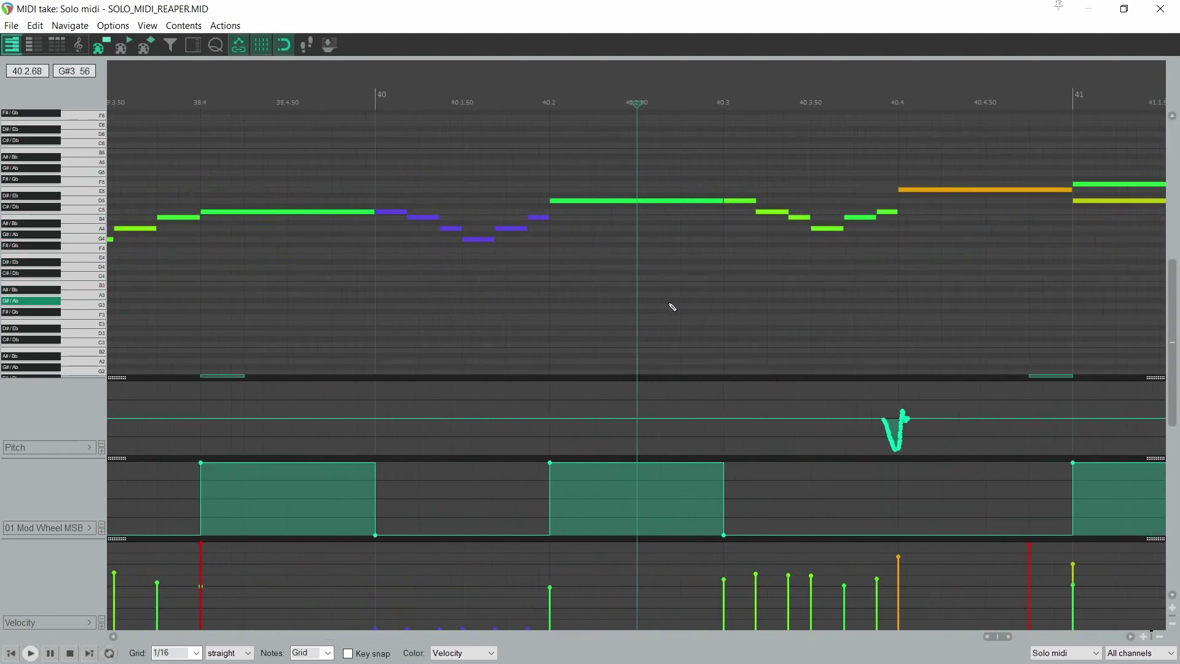
pyautogui.scroll(-2, 672, 308)
pyautogui.click(525, 99)
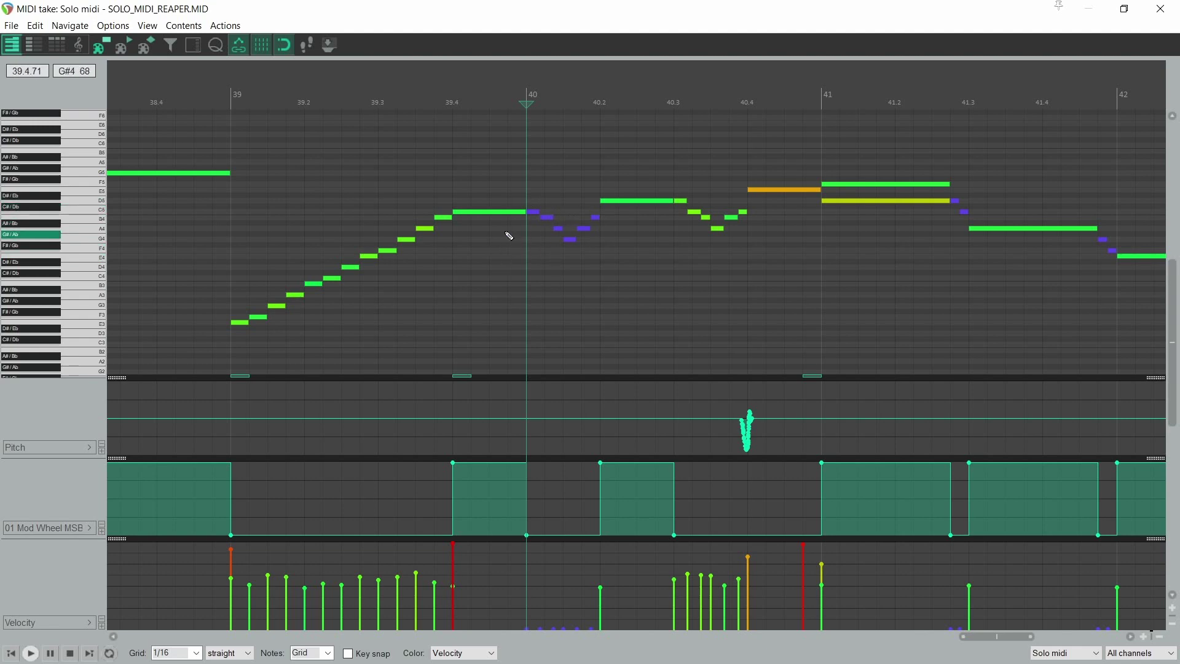
pyautogui.click(232, 100)
pyautogui.press('space')
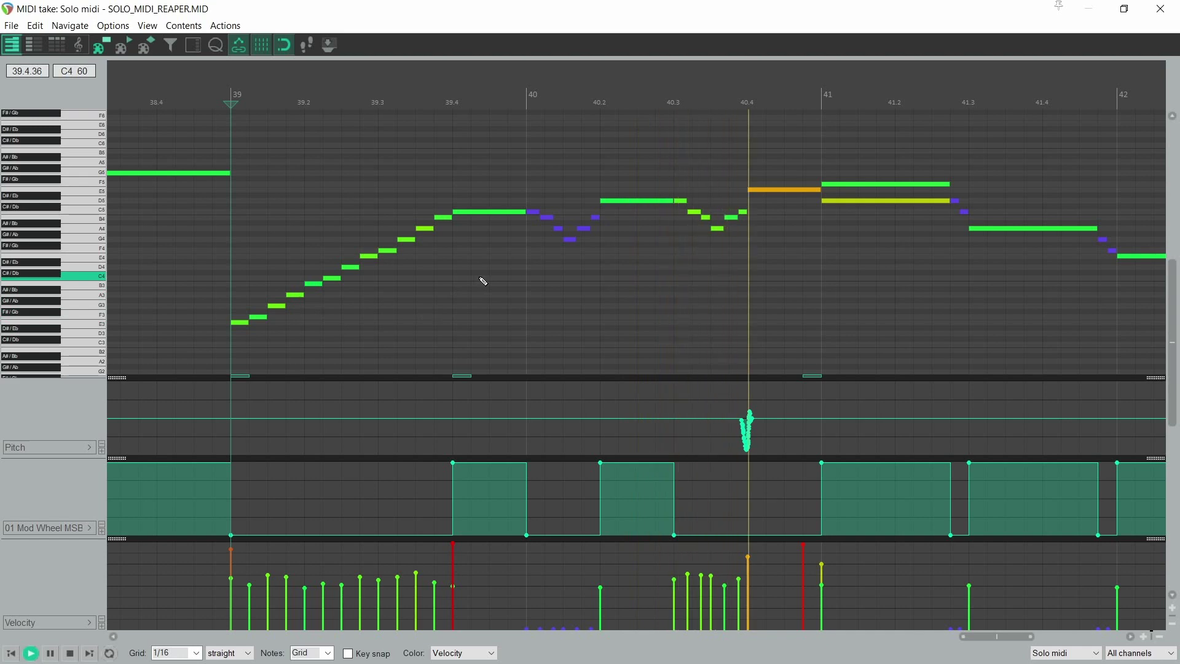
pyautogui.press('space')
# Lower the velocity of the six short notes between 40.3 and 40.4 to the minimum
pyautogui.moveTo(761, 206); pyautogui.dragTo(684, 235)
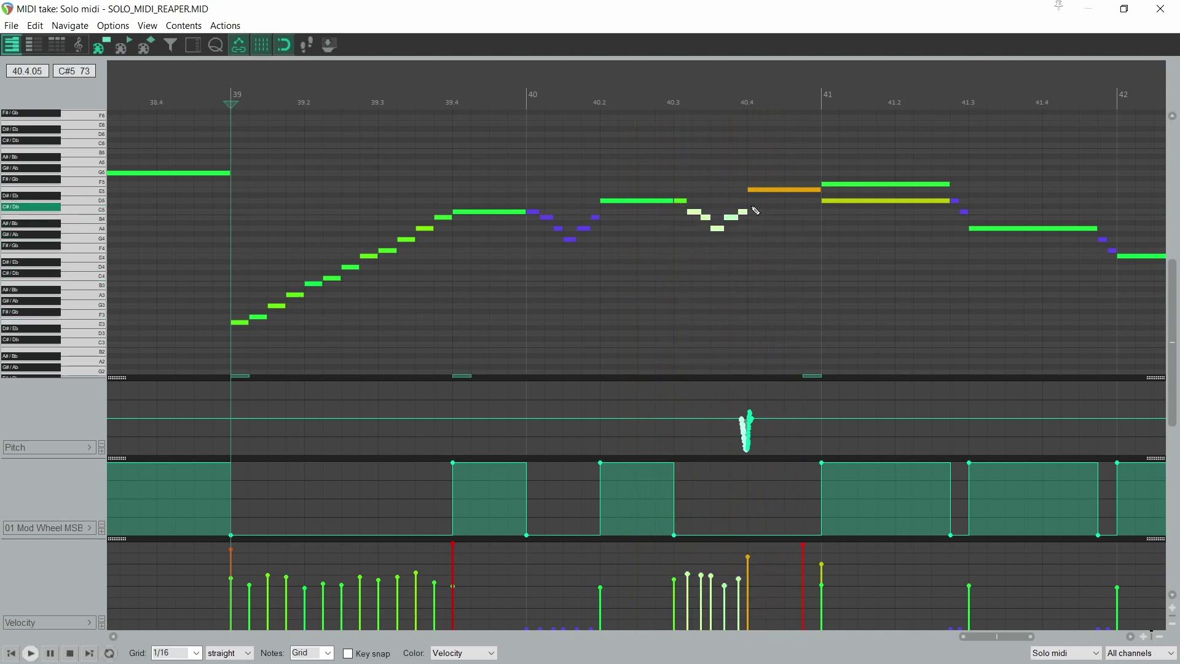
pyautogui.moveTo(754, 198); pyautogui.dragTo(681, 239)
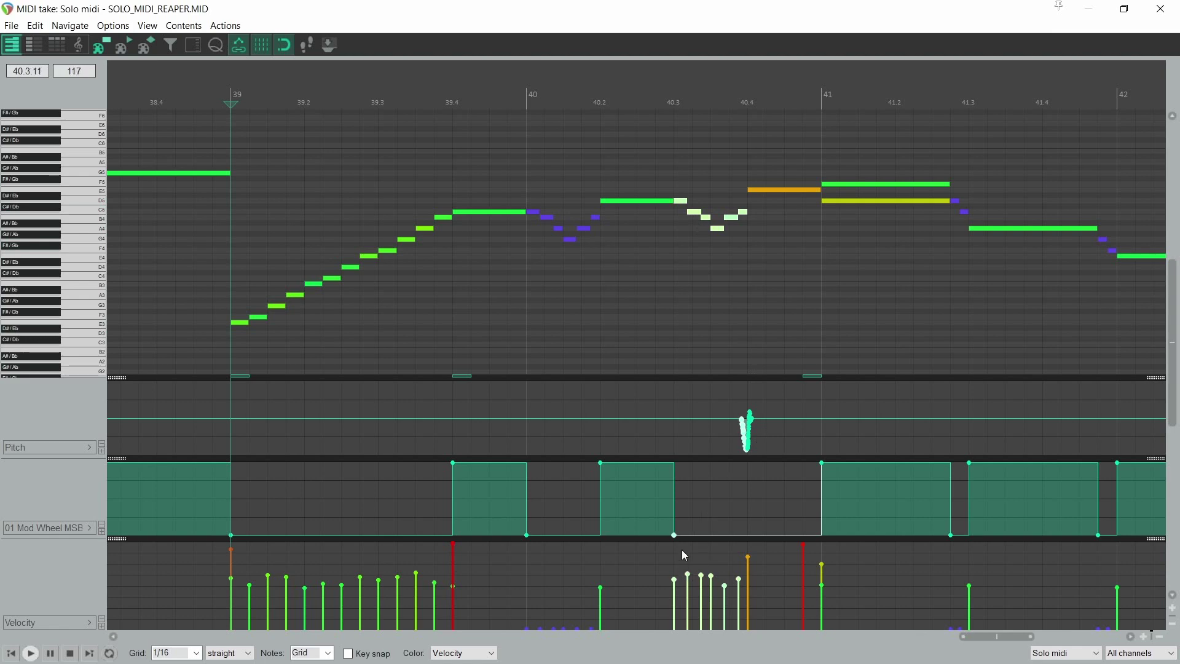
pyautogui.scroll(-20, 707, 467)
pyautogui.scroll(-20, 711, 477)
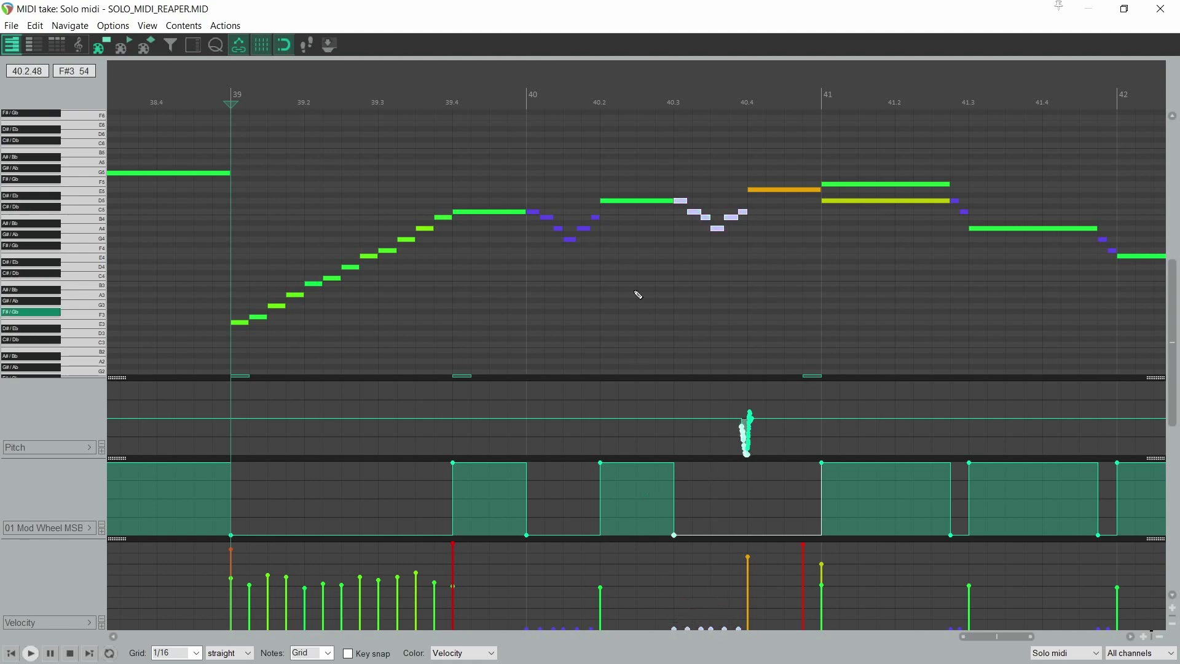
# Play back the finished solo from bar 39 and again from bar 40 to hear the softened notes
pyautogui.press('space')
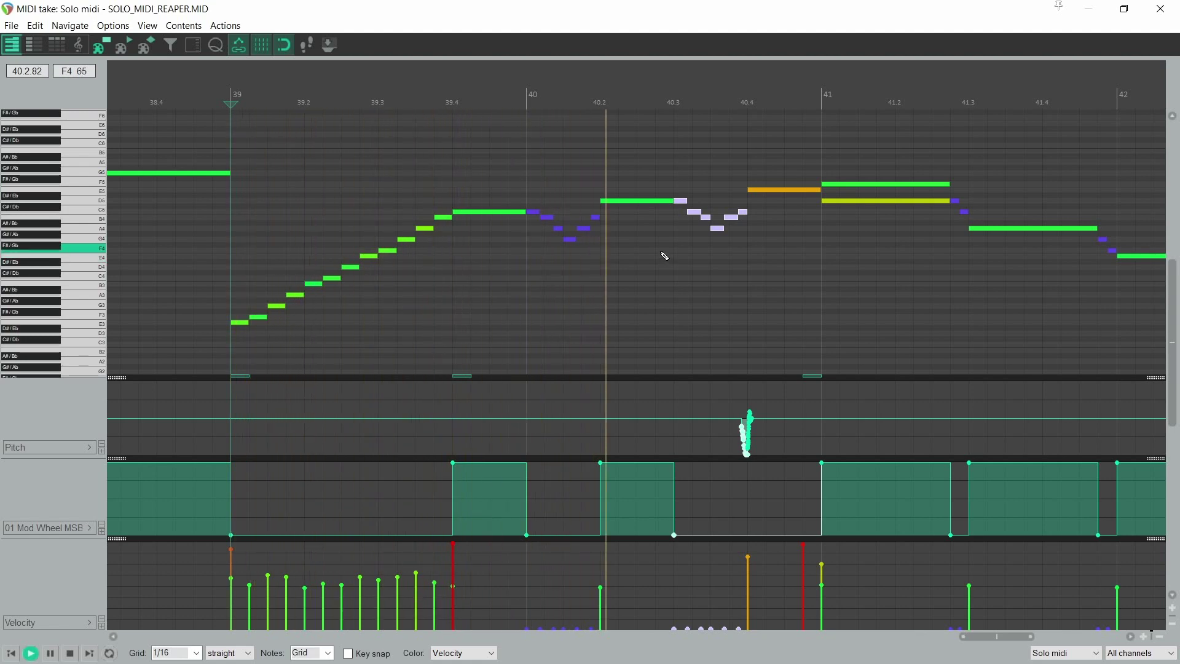
pyautogui.press('space')
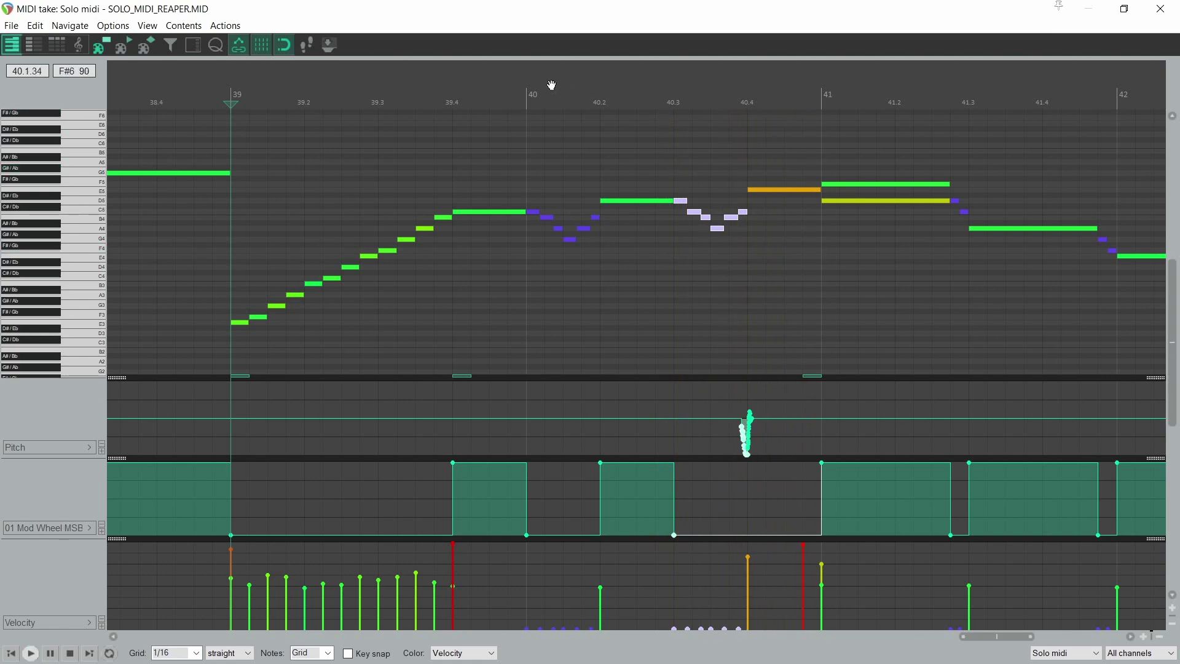
pyautogui.click(529, 98)
pyautogui.press('space')
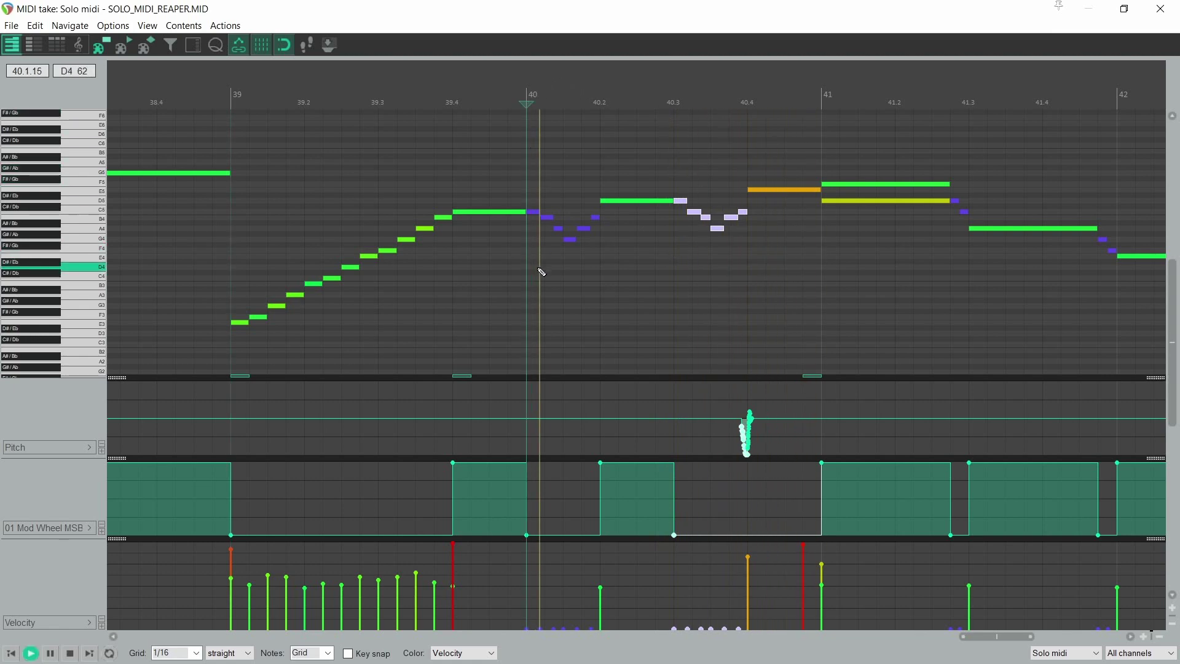
pyautogui.press('space')
# Raise the velocities of the six short notes at the start of bar 40, and reset the Mod Wheel segment beneath them to zero
pyautogui.moveTo(607, 210); pyautogui.dragTo(536, 248)
pyautogui.scroll(15, 541, 266)
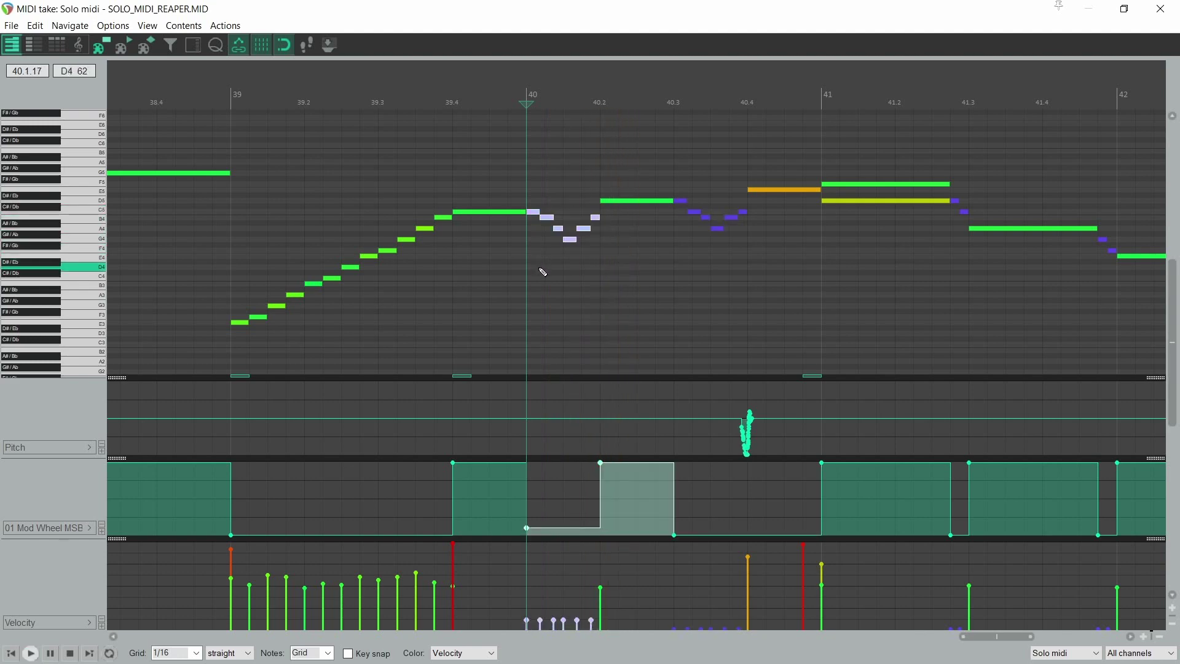
pyautogui.scroll(10, 557, 271)
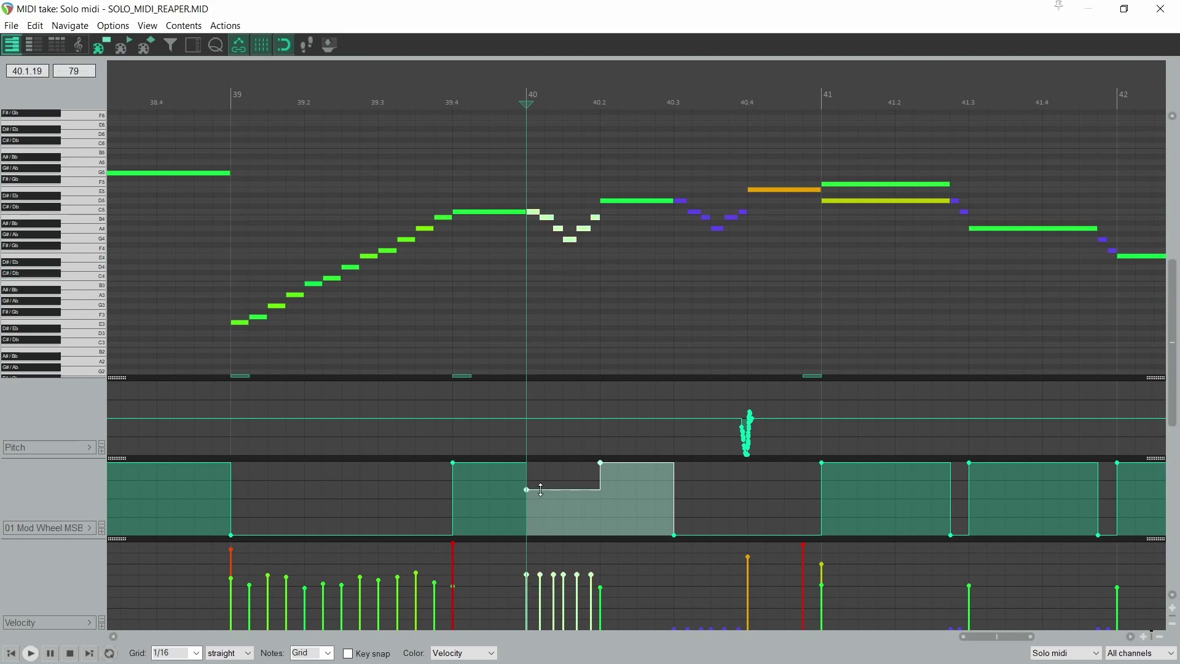
pyautogui.moveTo(540, 489); pyautogui.dragTo(546, 538)
pyautogui.hotkey('ctrl', 'z')
pyautogui.click(526, 492)
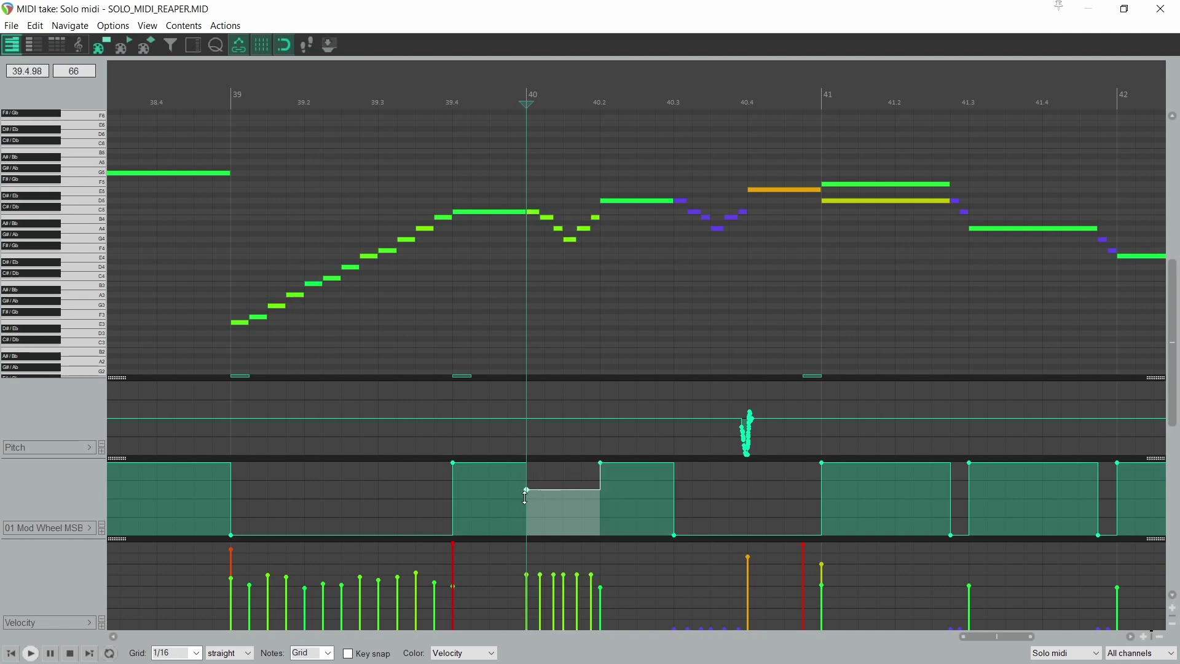
pyautogui.moveTo(553, 494); pyautogui.dragTo(559, 558)
# Play back from bar 40 to hear the short notes at the higher velocity
pyautogui.press('space')
pyautogui.press('space')
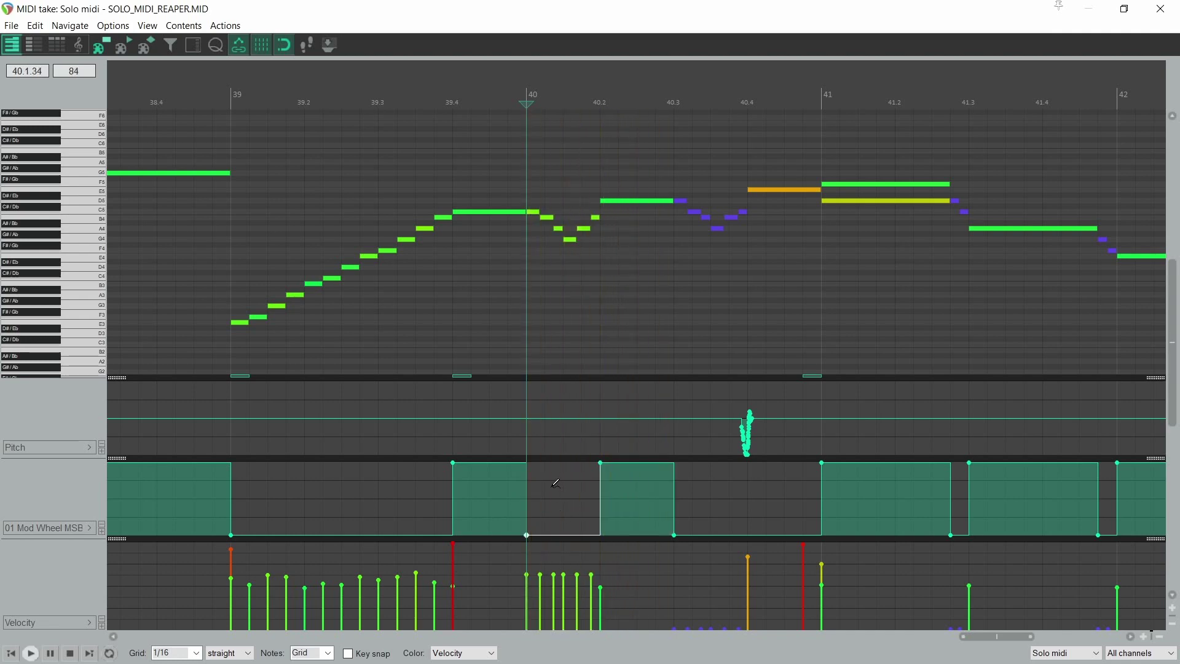
pyautogui.press('space')
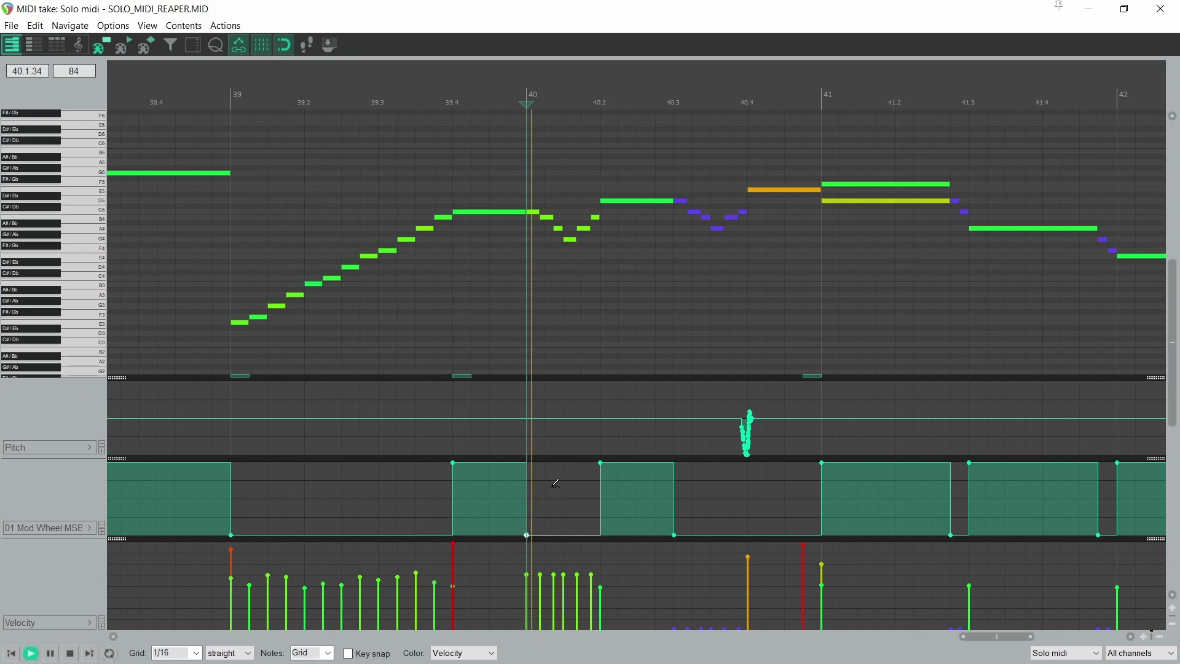
pyautogui.press('space')
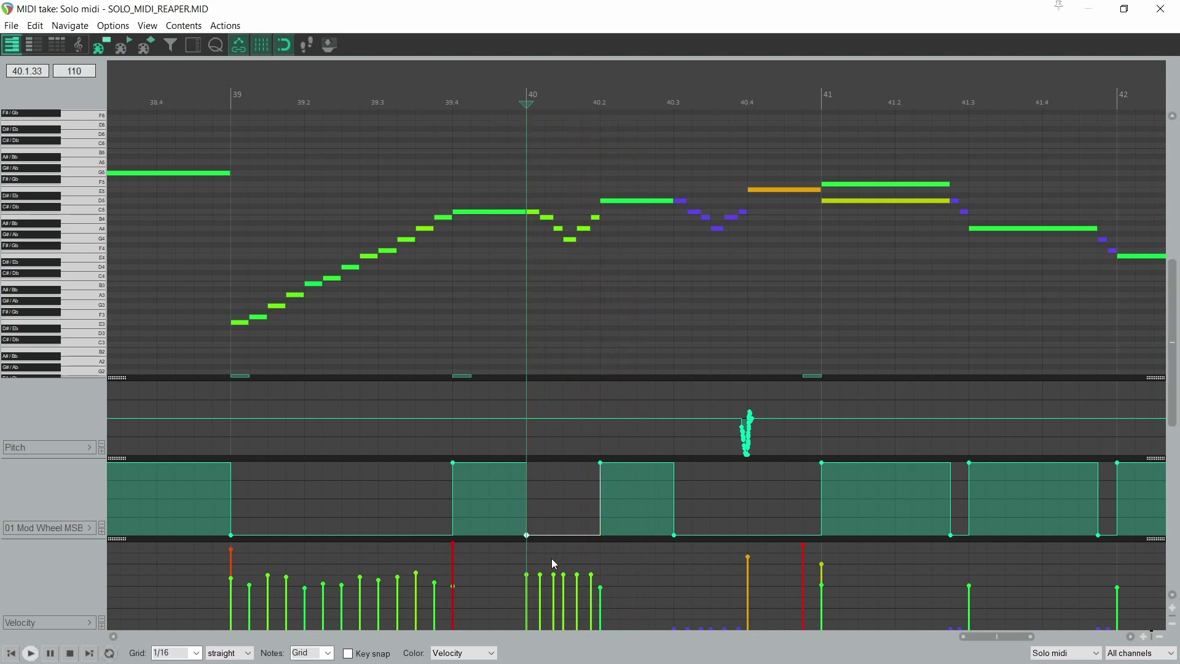
# Lower the velocities of the last five short notes before 40.2 to the minimum, and raise the Mod Wheel segment from 40.2 to 40.3 to maximum
pyautogui.moveTo(607, 212); pyautogui.dragTo(548, 248)
pyautogui.scroll(-20, 557, 554)
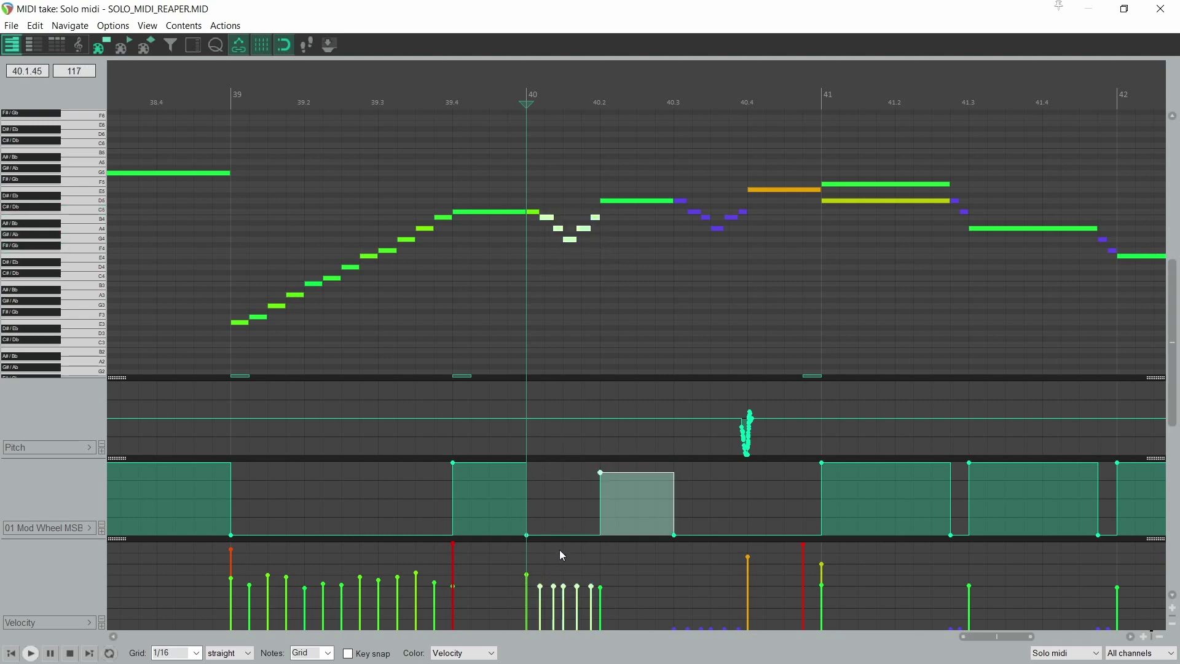
pyautogui.scroll(-15, 573, 553)
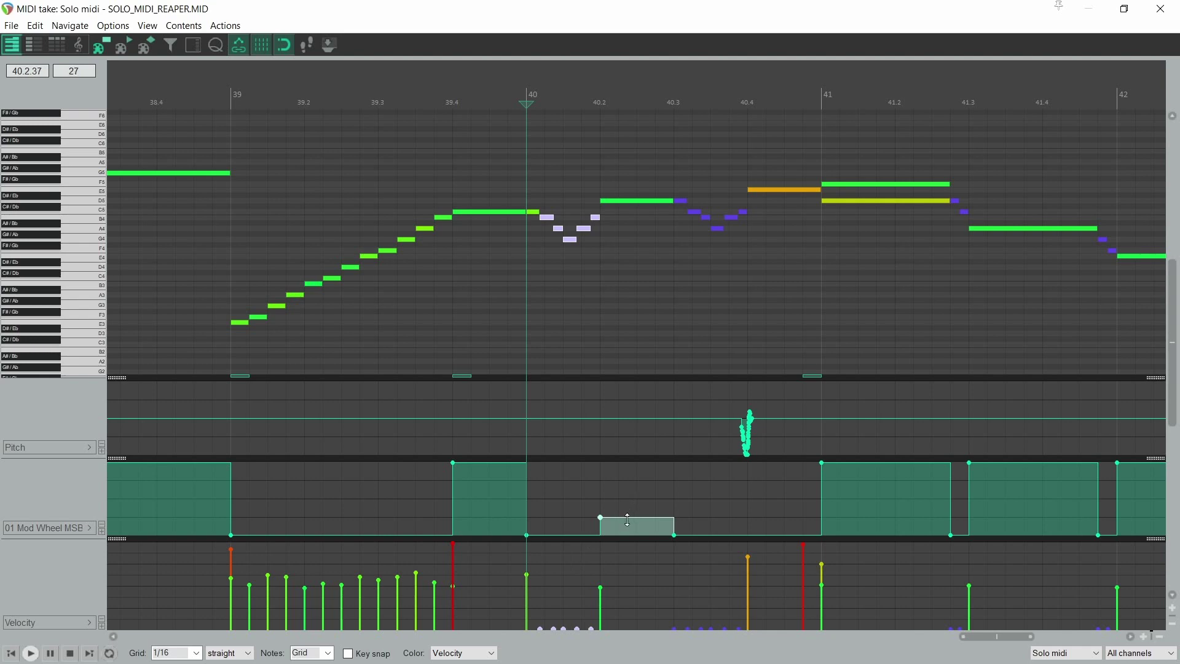
pyautogui.moveTo(627, 513); pyautogui.dragTo(626, 453)
# Play back the finished solo from bar 40 and view the whole phrase from bar 33 to bar 46
pyautogui.press('space')
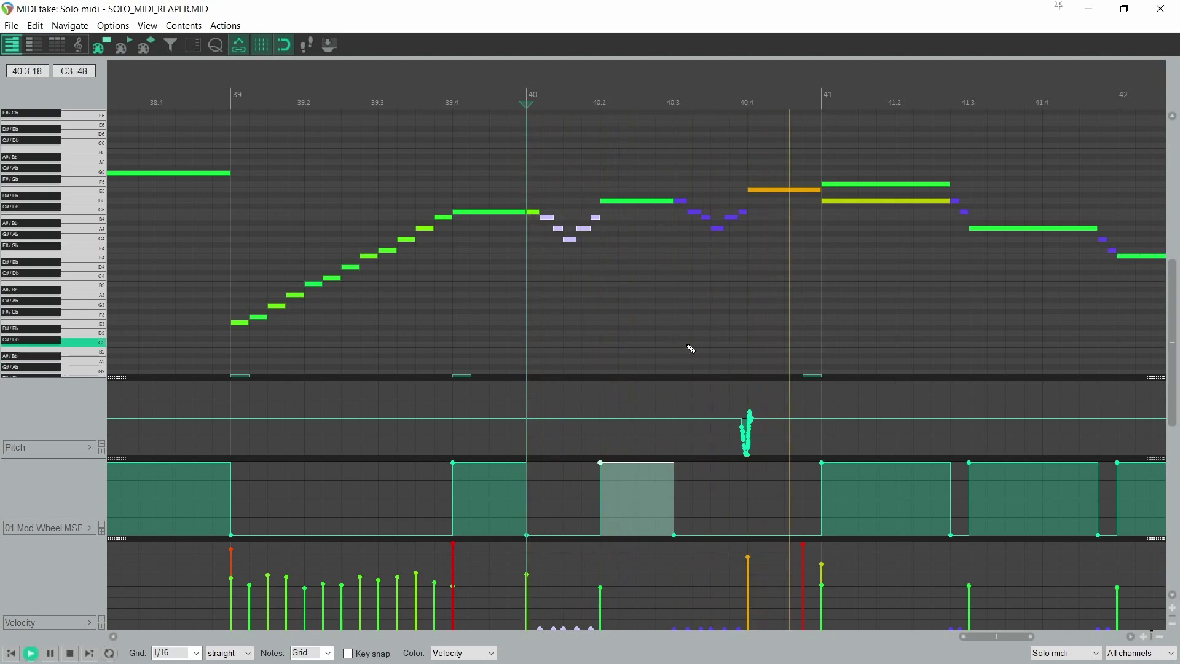
pyautogui.scroll(-5, 640, 330)
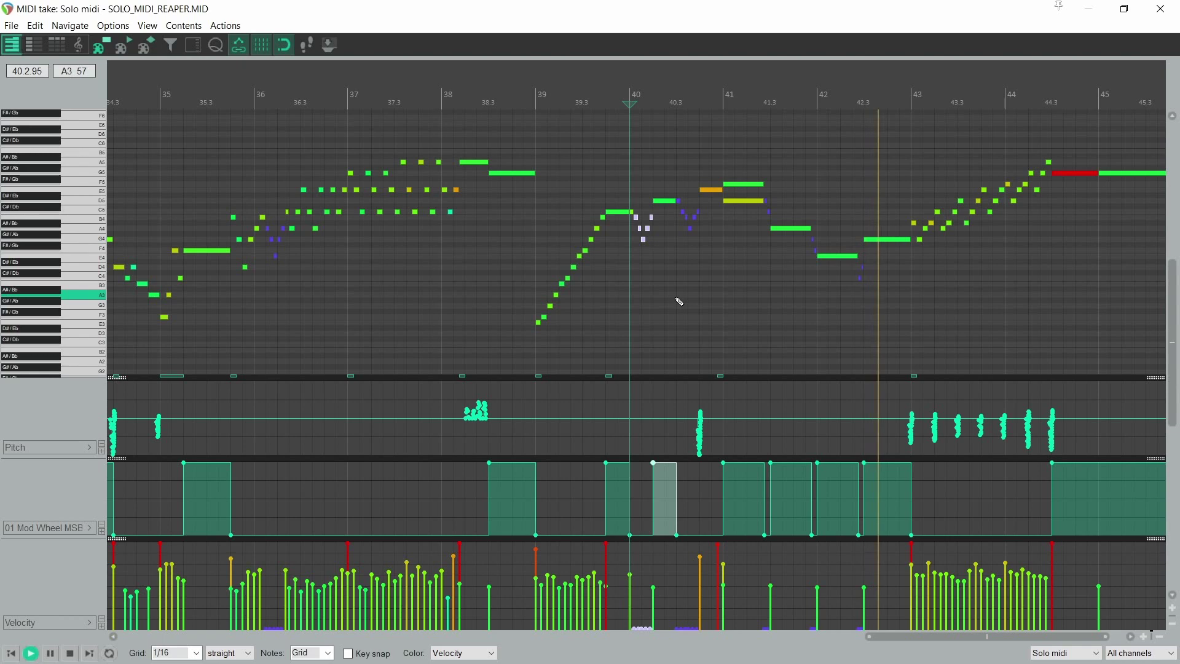
pyautogui.scroll(-2, 680, 301)
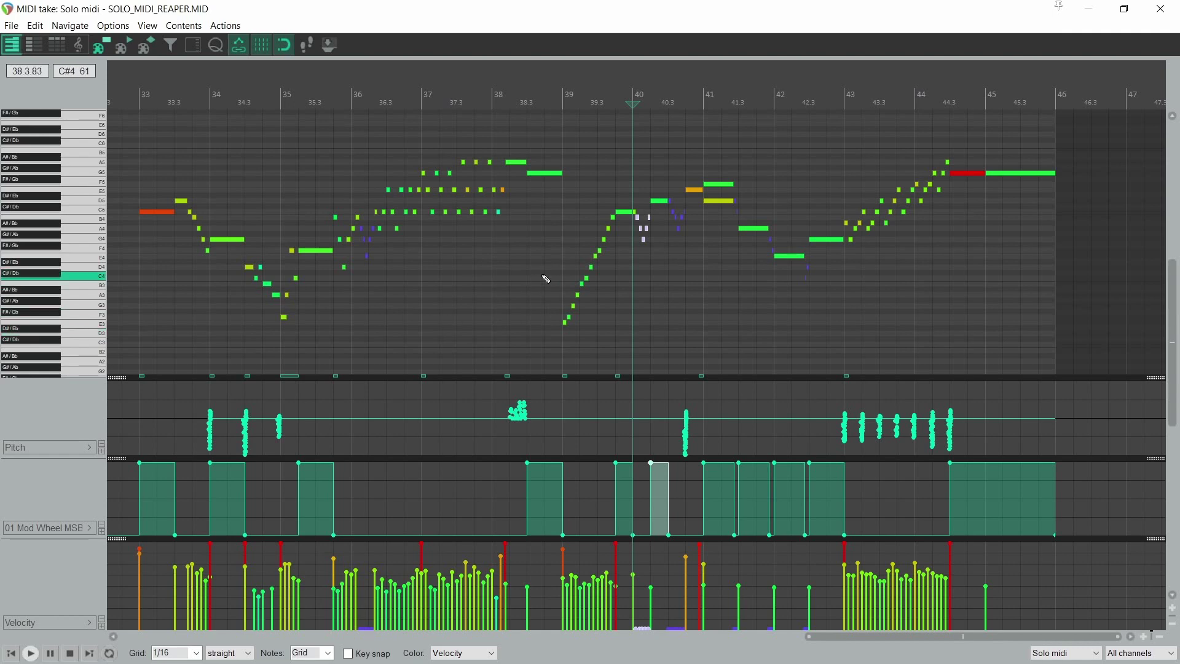
pyautogui.scroll(-1, 581, 254)
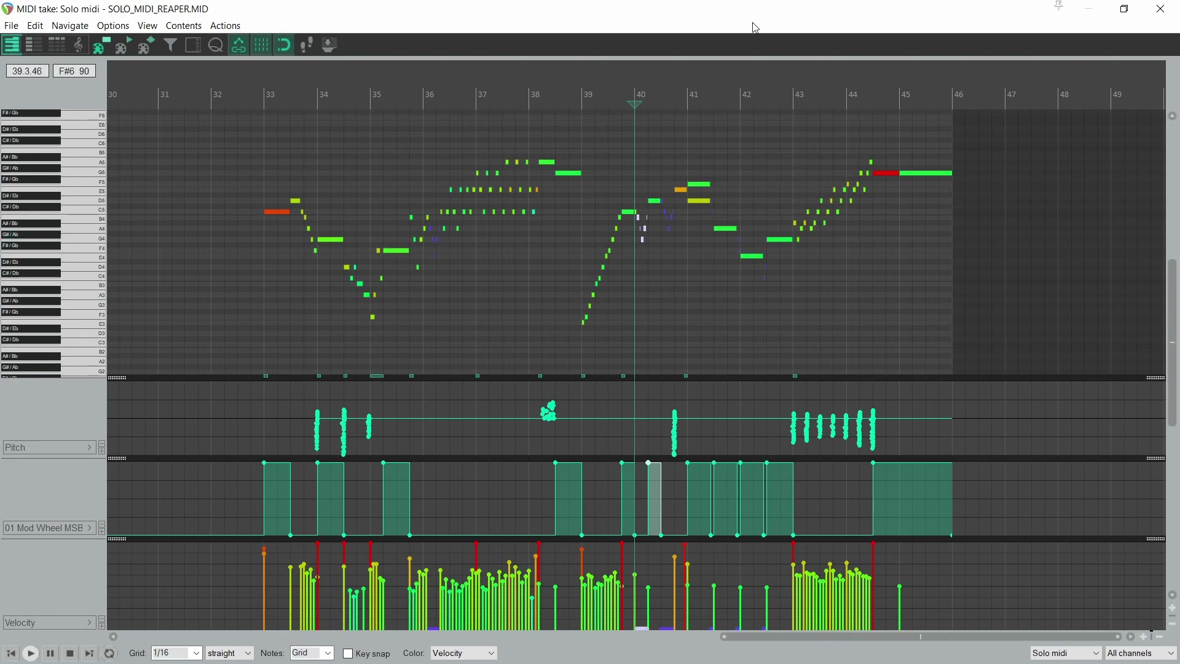
# Close the MIDI editor and play the MIXAGEM.rpp project from bar 32 to hear the guitar solo within the full mix
pyautogui.click(1160, 8)
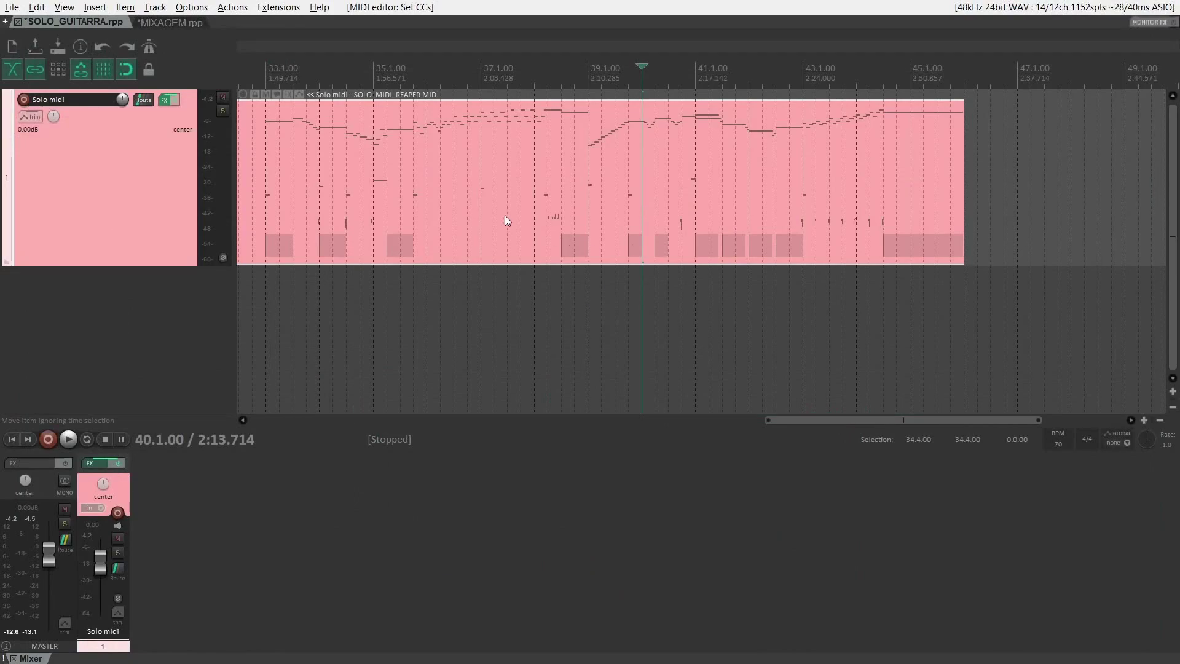
pyautogui.click(179, 22)
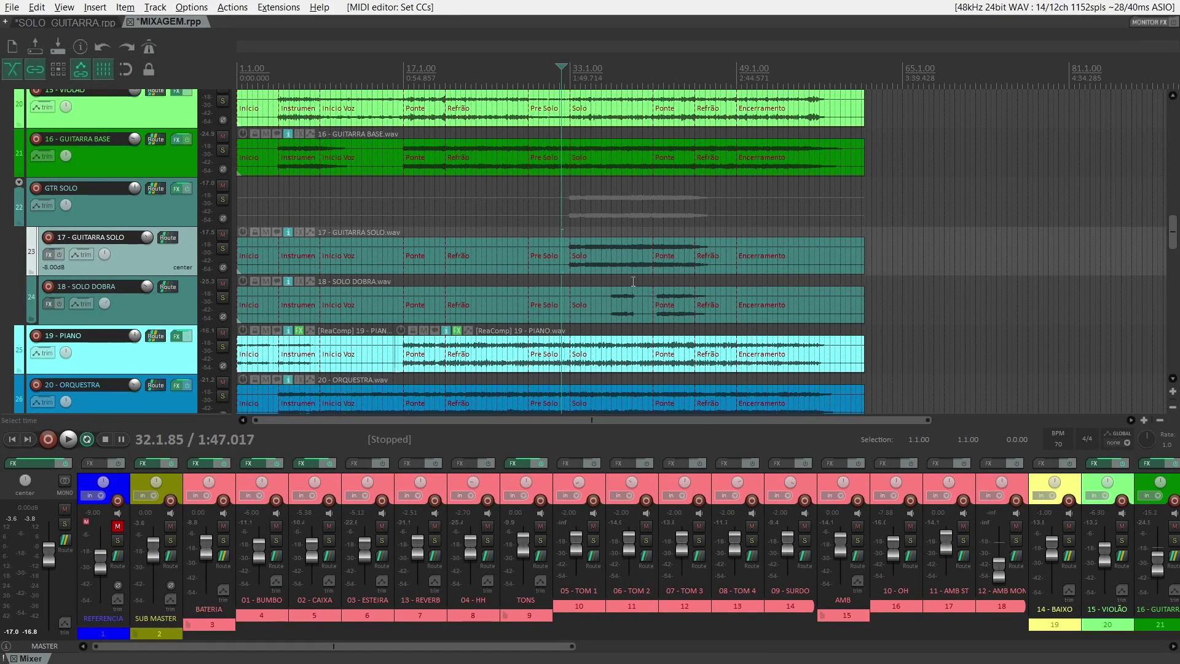
pyautogui.press('space')
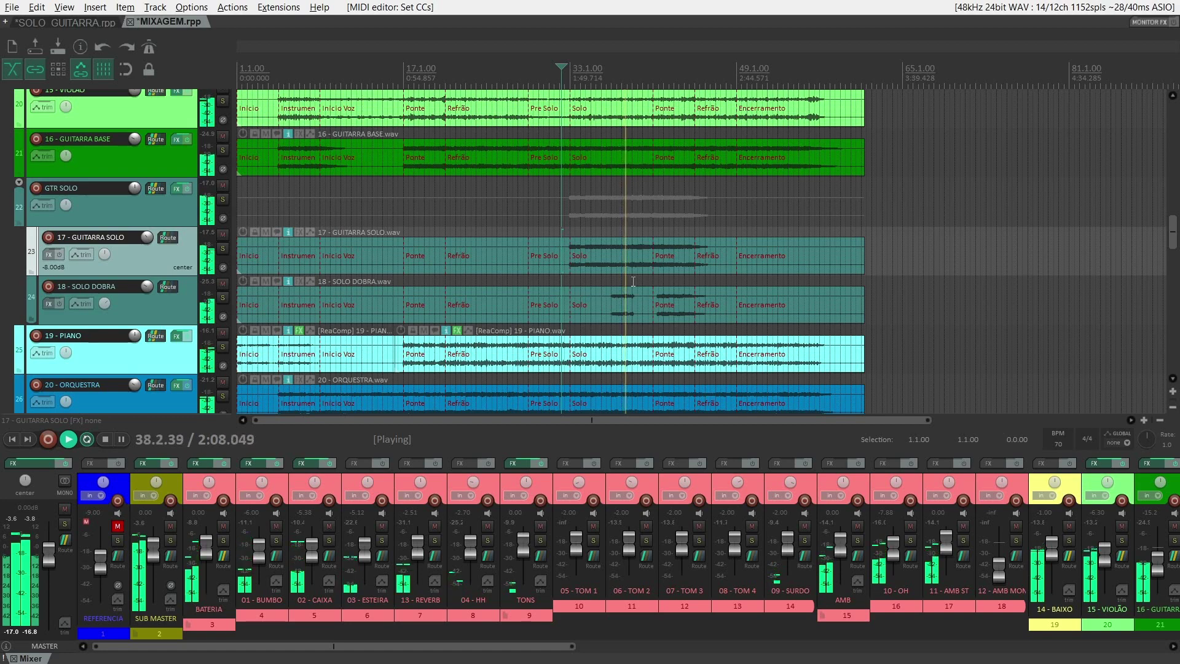
# Examine the full track list of the playing mix, from REFERENCIA down to the REVERB, ROOM and DELAY tracks, and return to the GTR SOLO tracks
pyautogui.scroll(15, 582, 304)
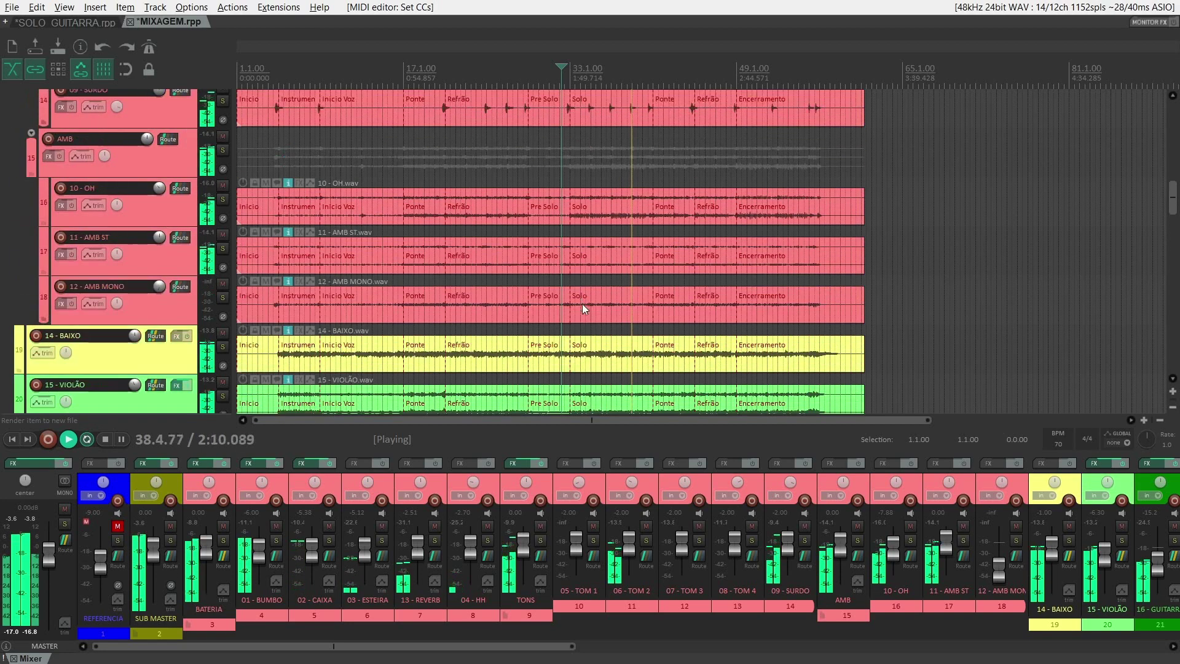
pyautogui.scroll(2, 584, 306)
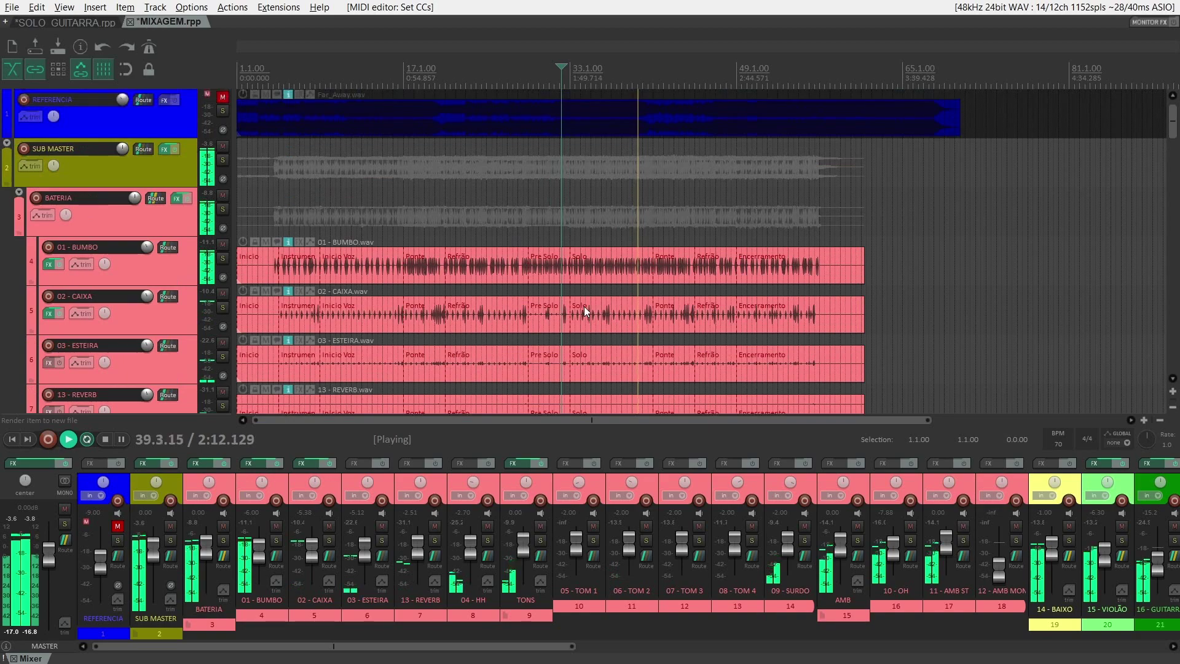
pyautogui.scroll(-9, 584, 306)
pyautogui.scroll(-15, 584, 306)
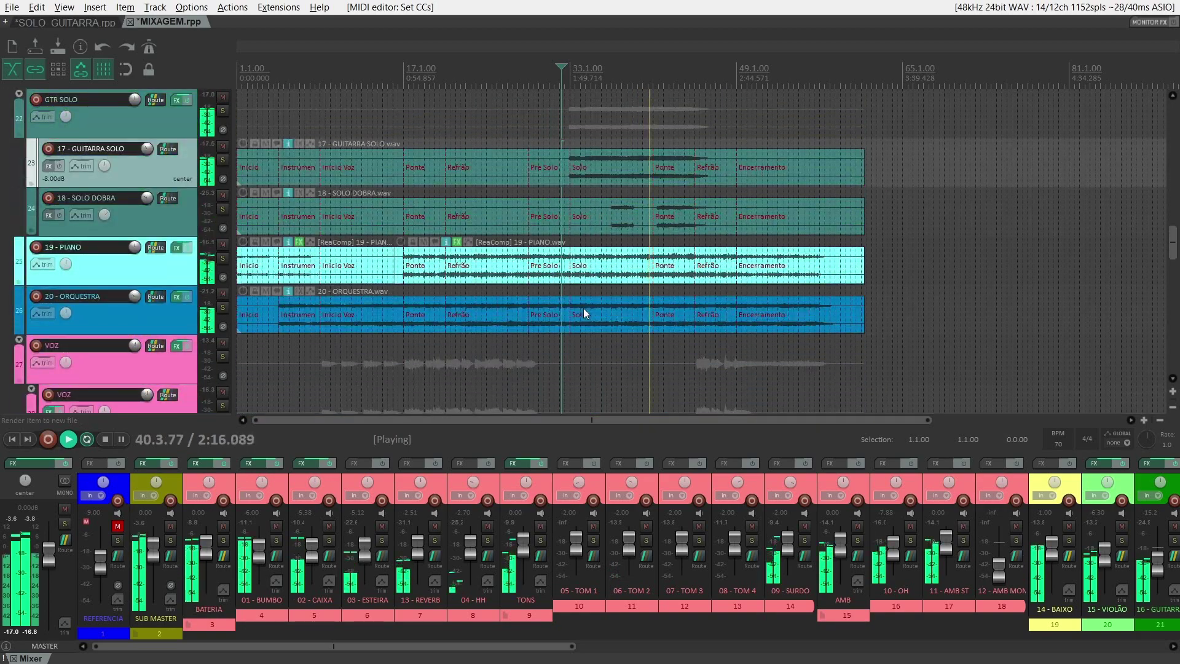
pyautogui.scroll(-8, 584, 308)
pyautogui.scroll(-16, 582, 308)
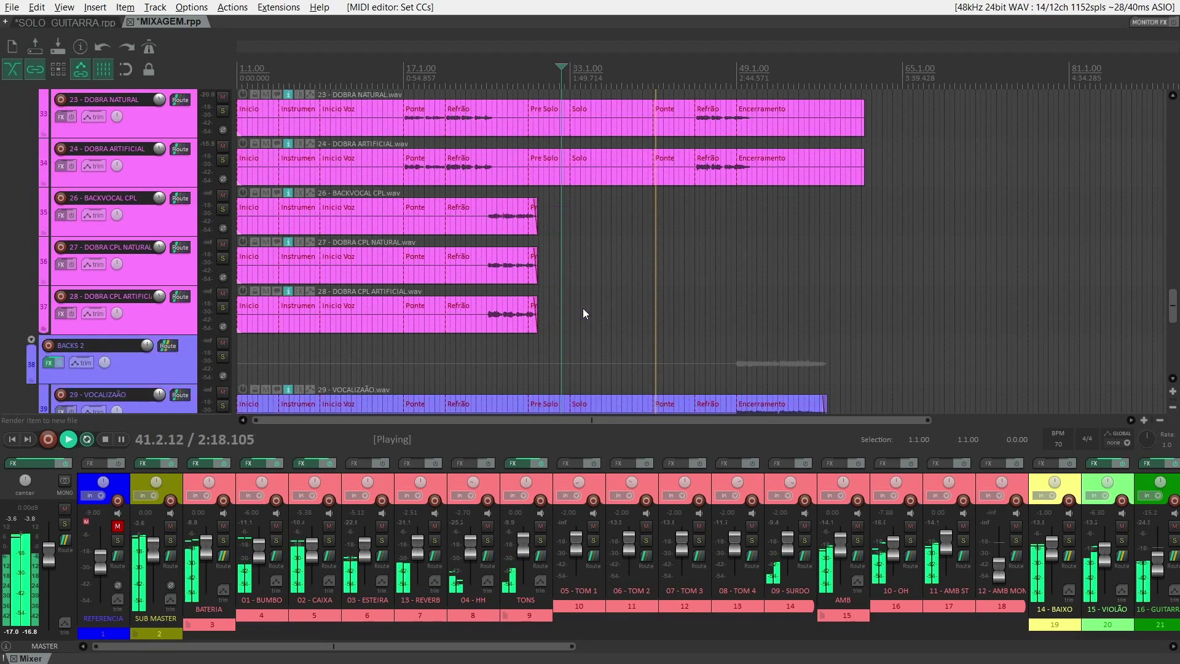
pyautogui.scroll(12, 582, 312)
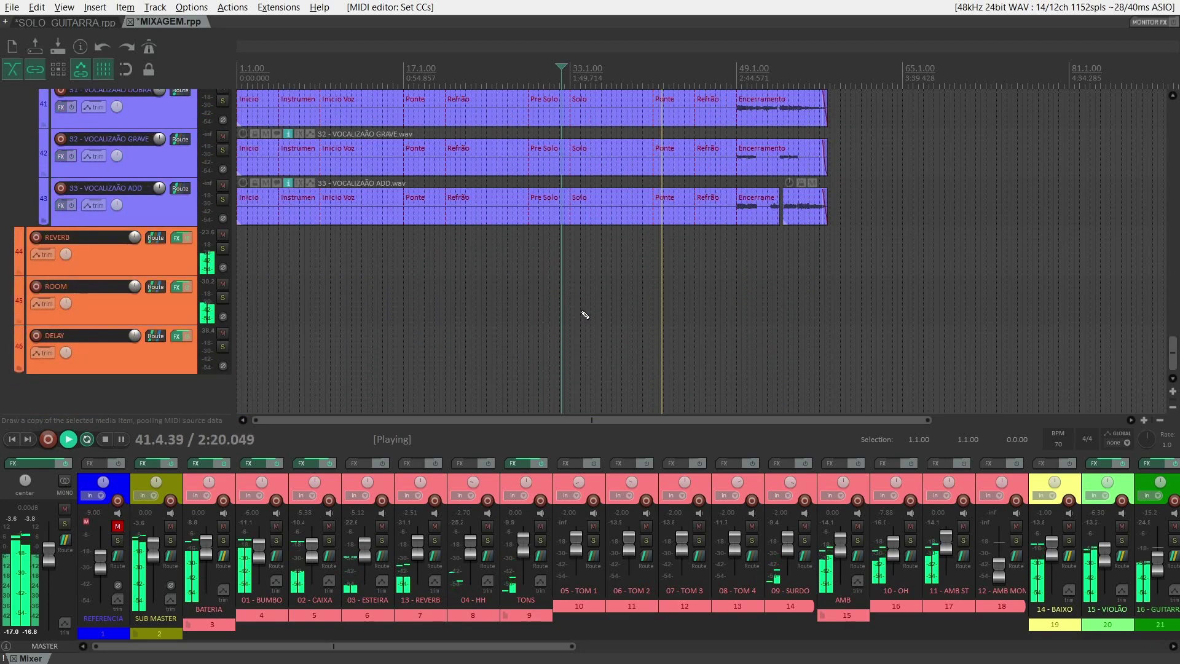
pyautogui.scroll(9, 584, 315)
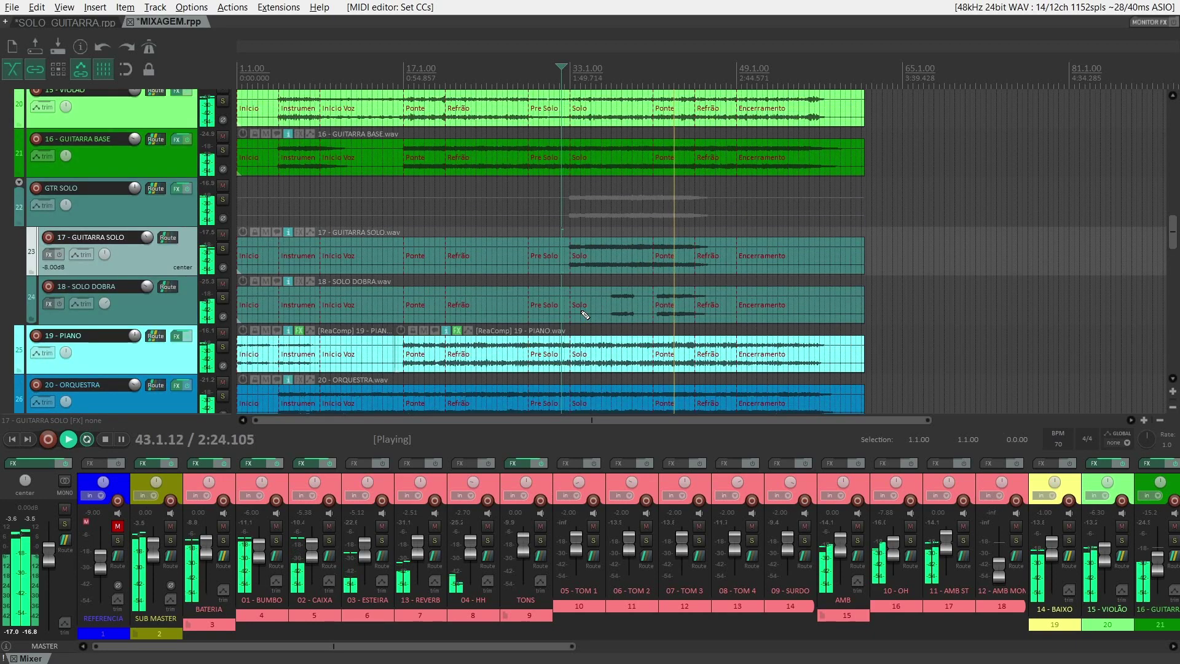
# Examine the solo section more closely and the mixer channels through to DELAY, and stop playback of the mix
pyautogui.scroll(-5, 626, 446)
pyautogui.scroll(6, 624, 447)
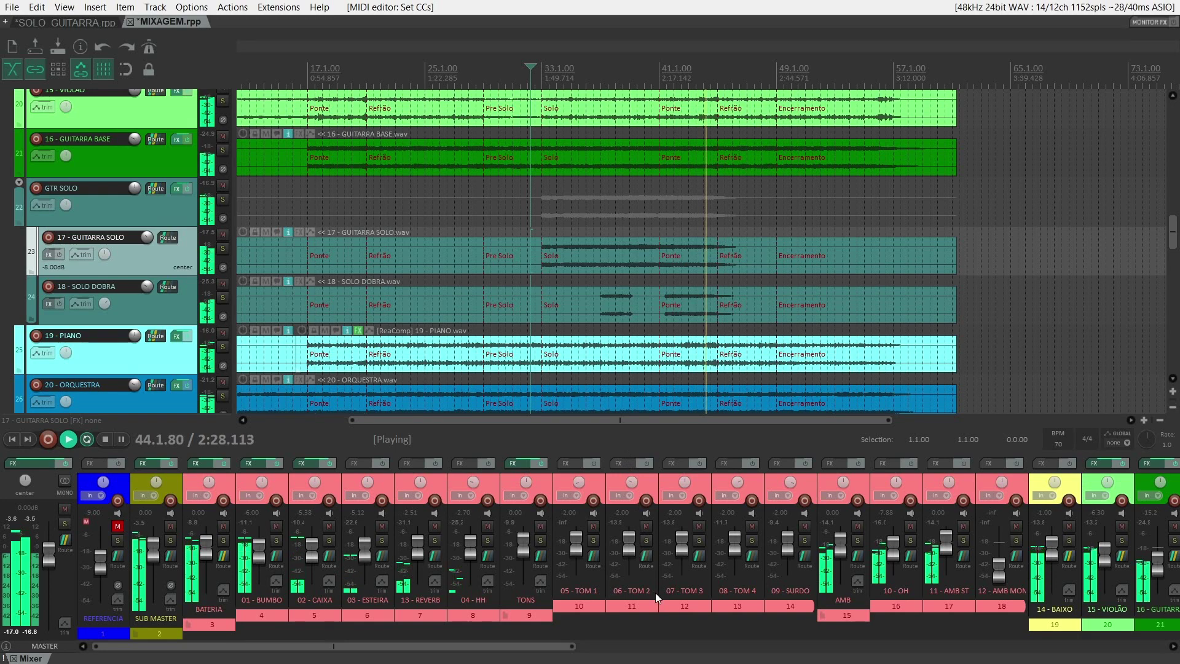
pyautogui.scroll(-10, 655, 593)
pyautogui.scroll(-5, 654, 599)
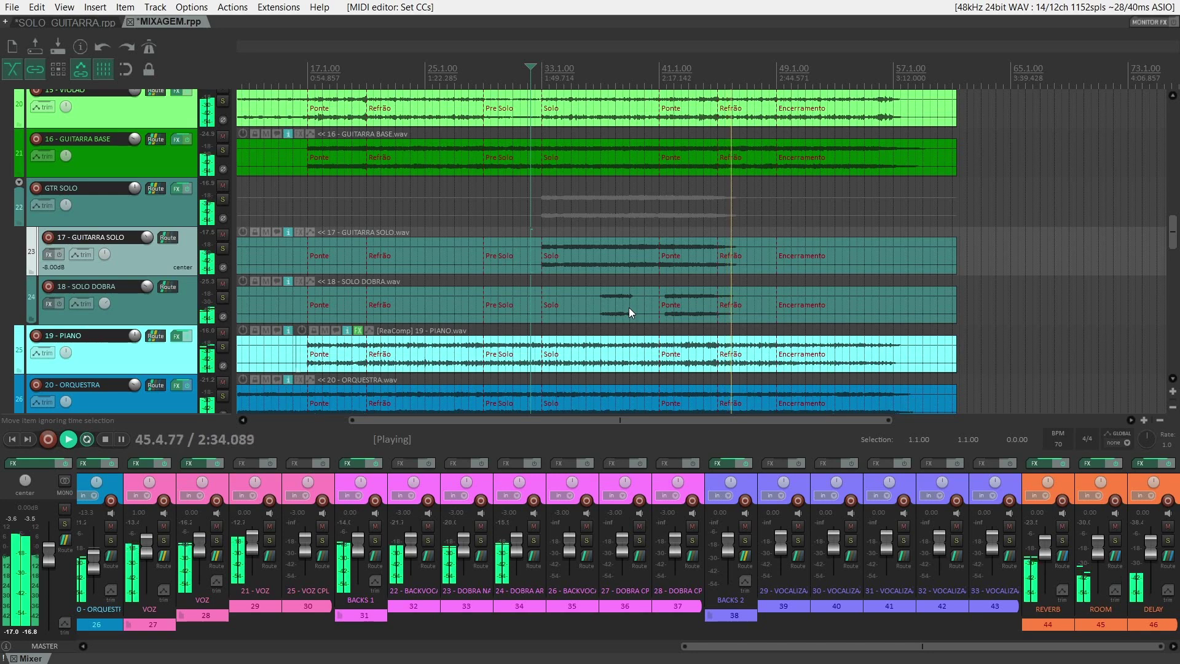
pyautogui.press('space')
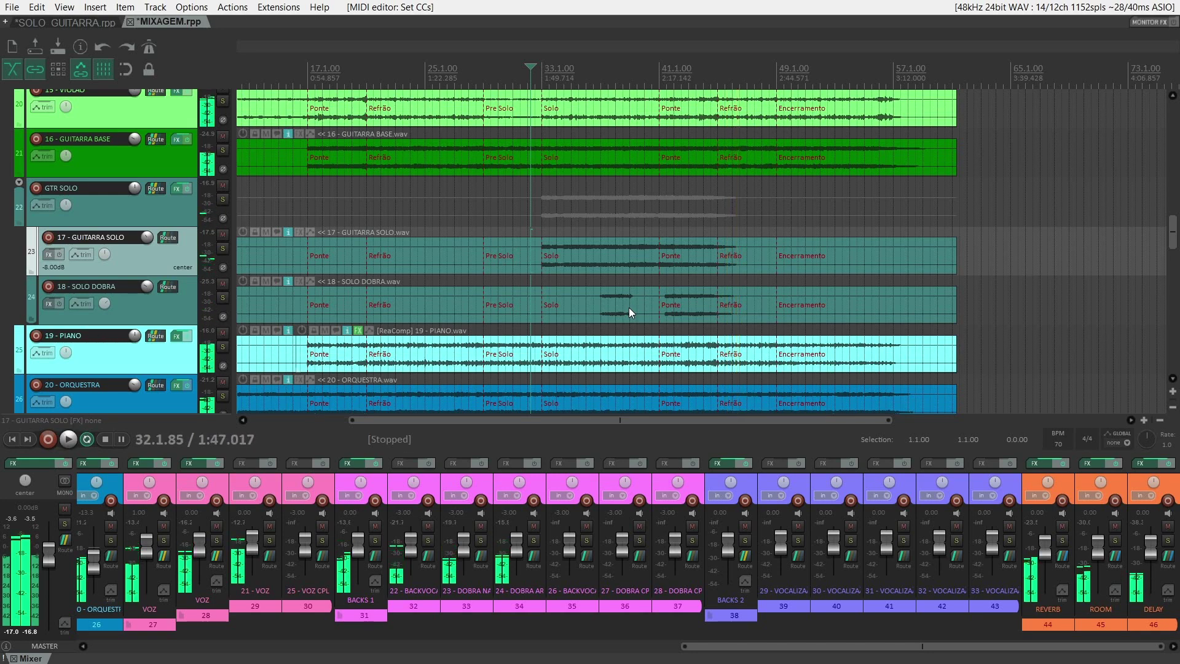